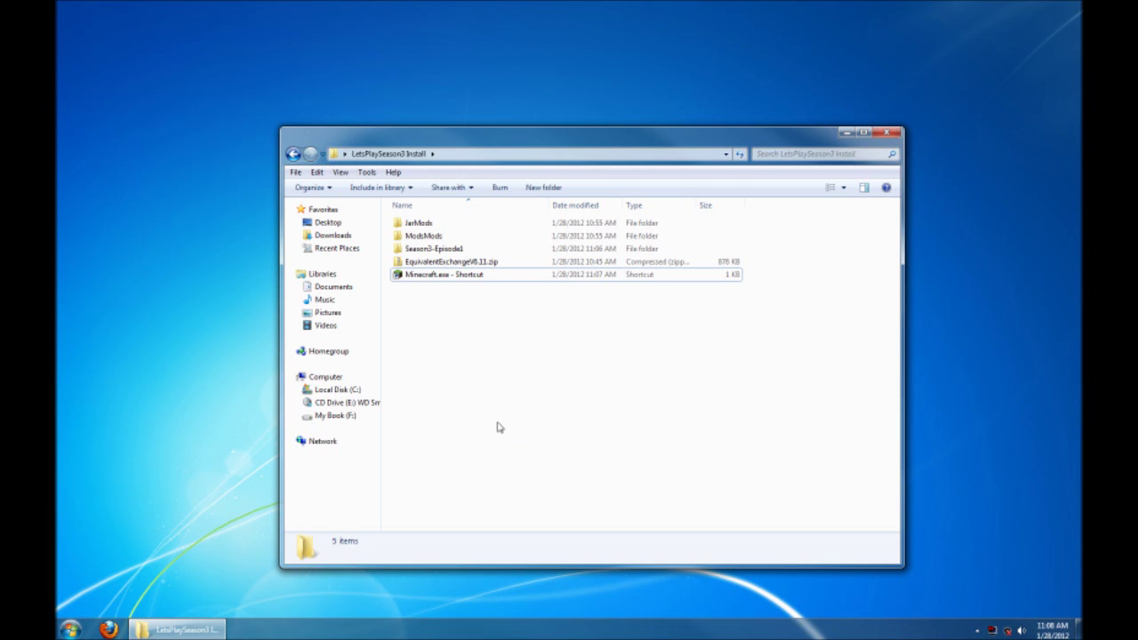
# - Open the %appdata% Roaming folder and move its window aside so the install folder stays reachable
pyautogui.click(75, 630)
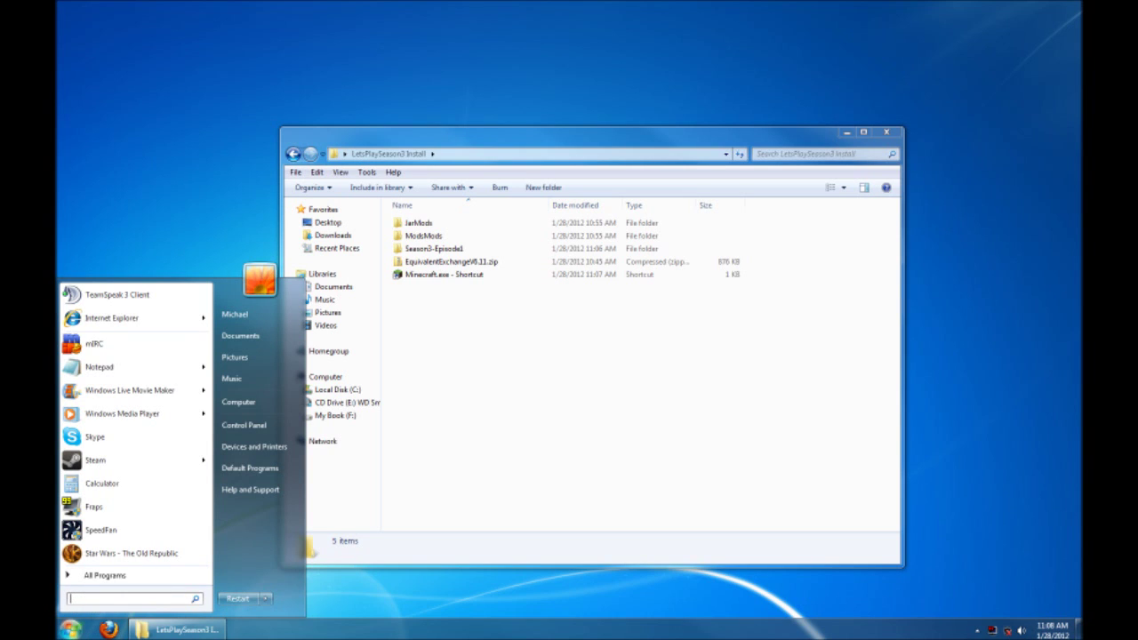
pyautogui.write('%app')
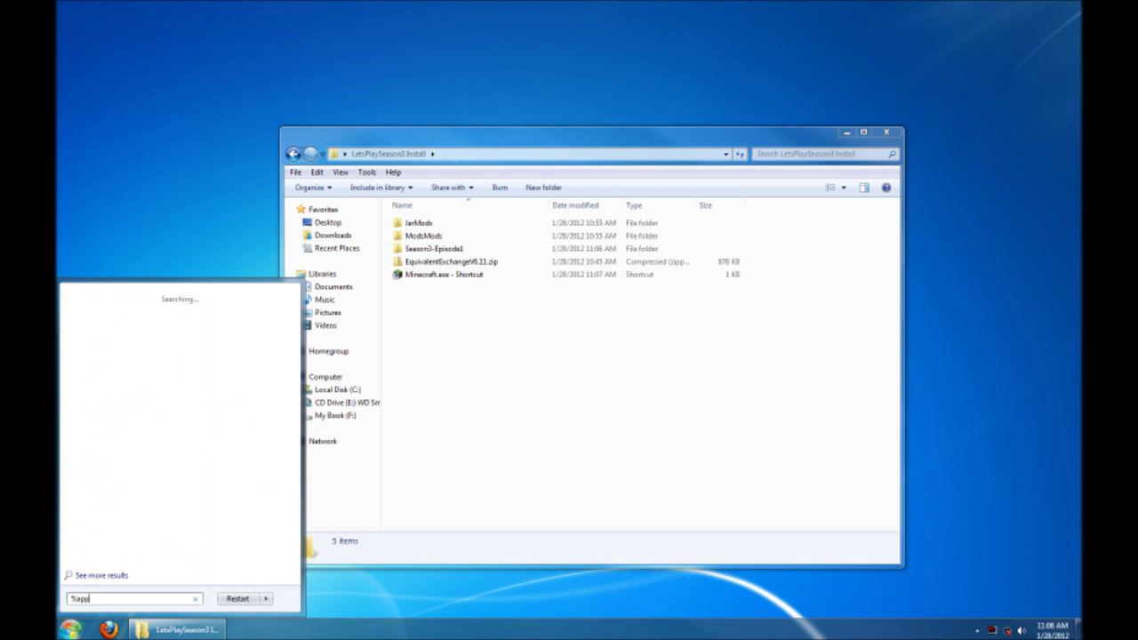
pyautogui.write('data%')
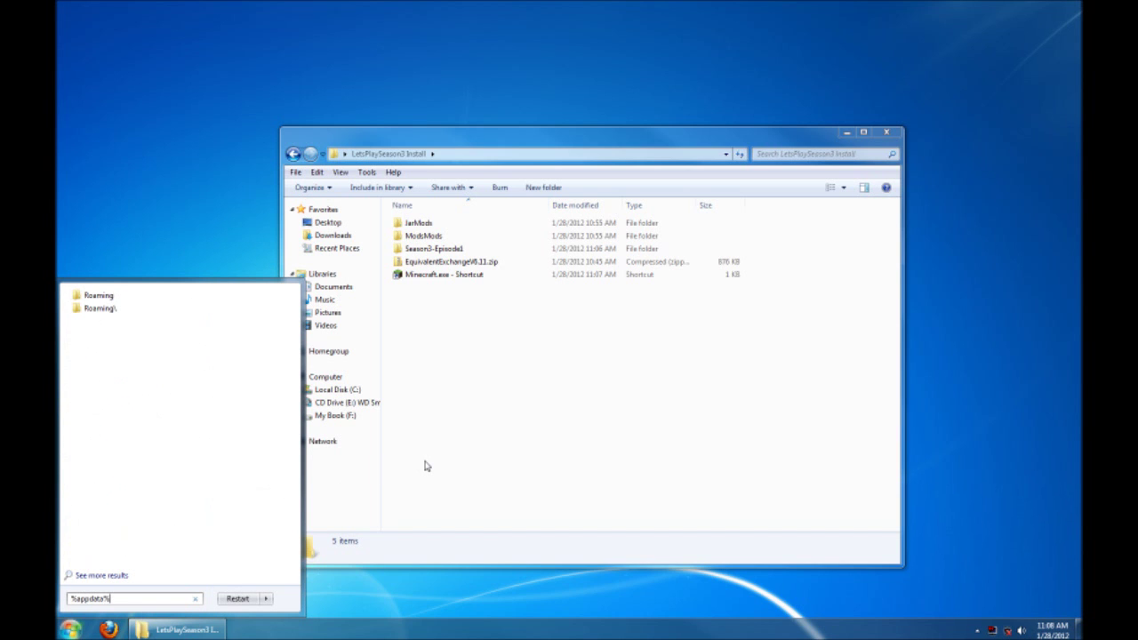
pyautogui.press('Return')
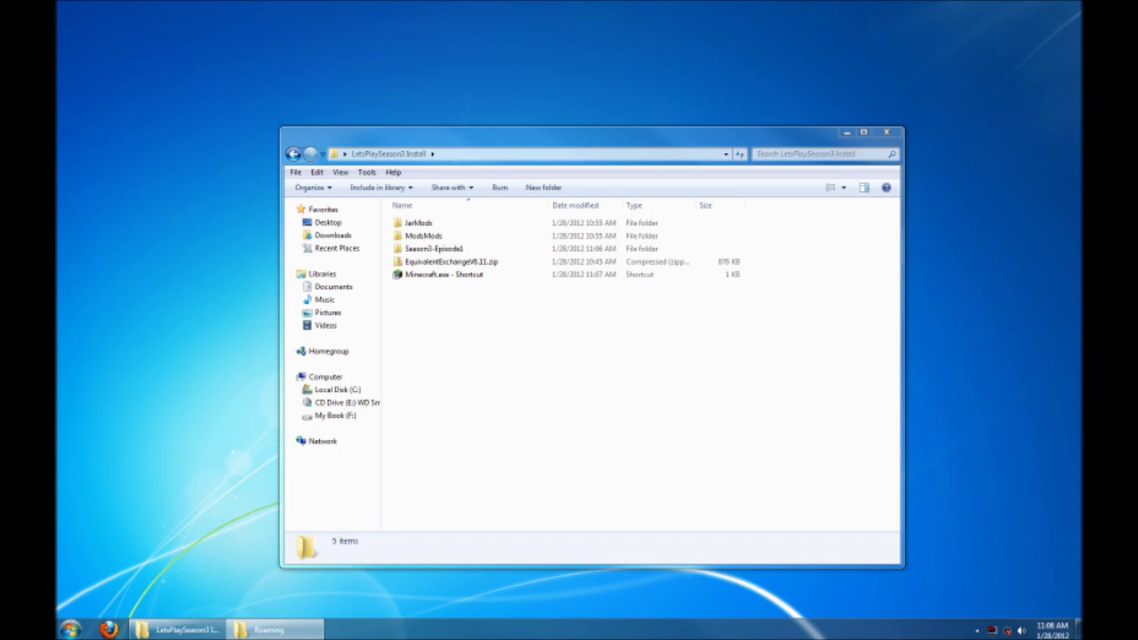
pyautogui.moveTo(451, 4); pyautogui.dragTo(439, 3)
pyautogui.doubleClick(459, 3)
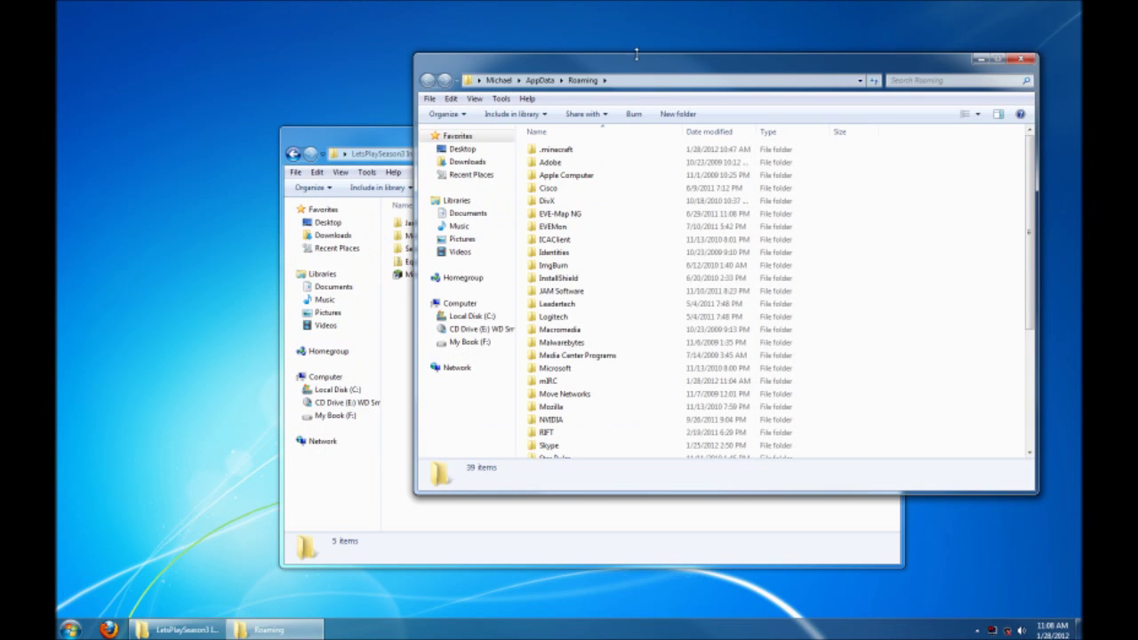
pyautogui.moveTo(647, 71); pyautogui.dragTo(396, 67)
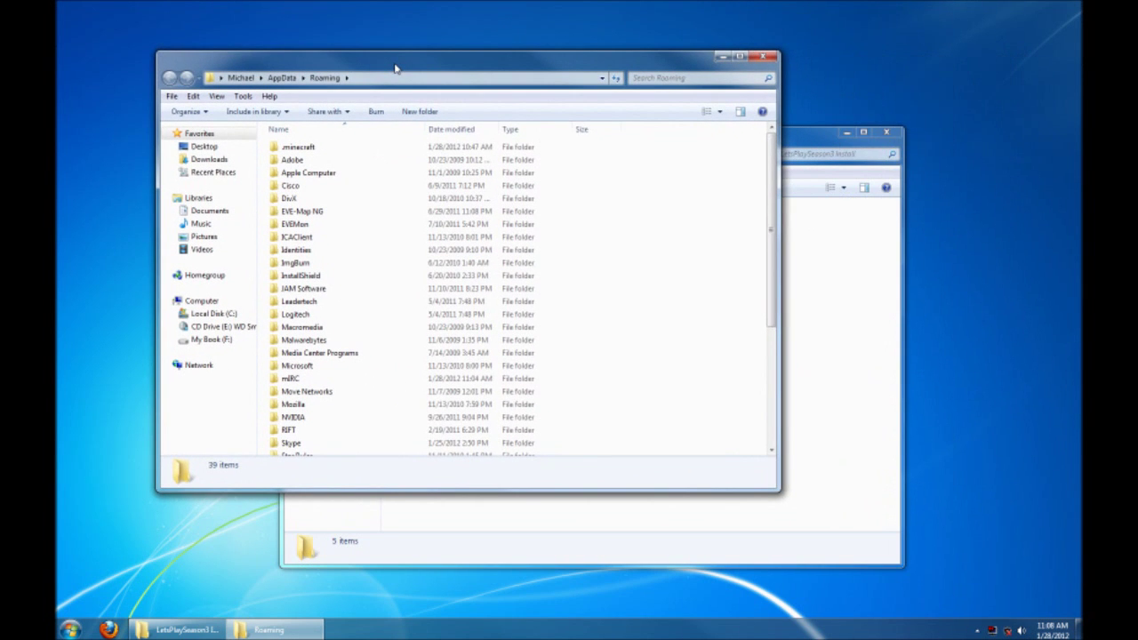
# - Delete the .minecraft folder from the Roaming folder and confirm the deletion
pyautogui.click(310, 149)
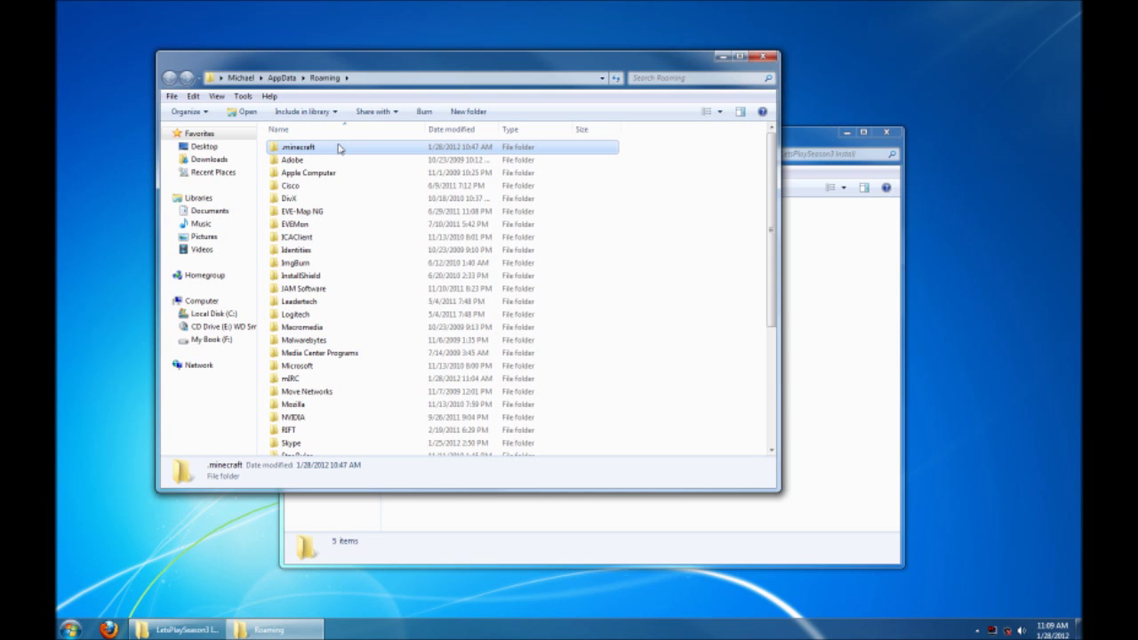
pyautogui.press('Delete')
pyautogui.click(617, 366)
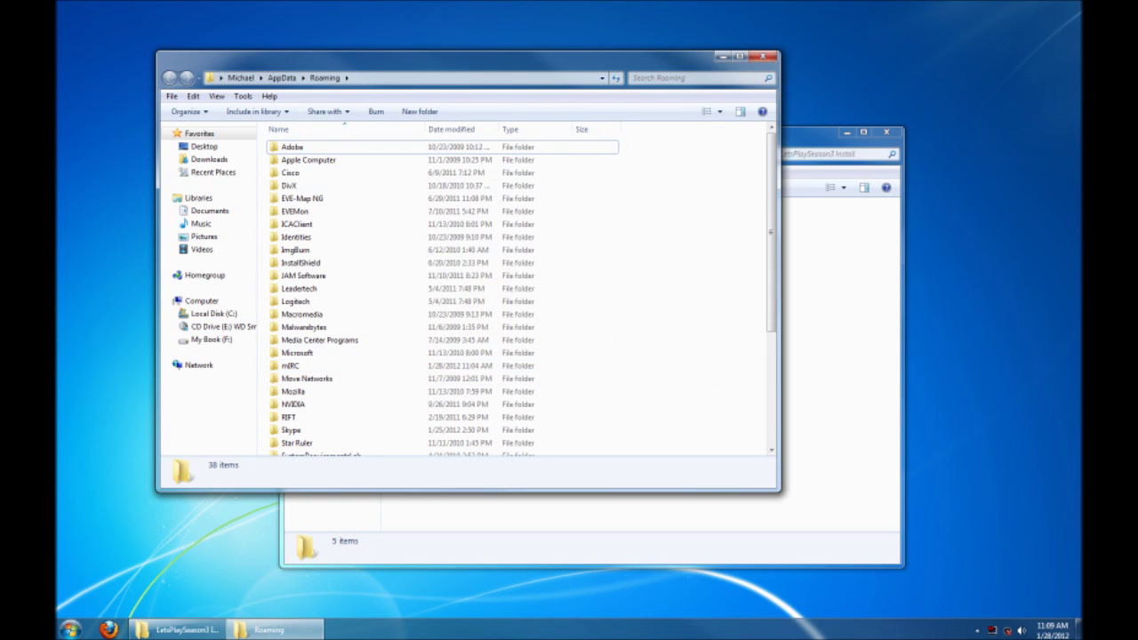
# - Launch Minecraft from the shortcut in the LetsPlaySeason3 Install folder and log in with the saved credentials
pyautogui.click(835, 151)
pyautogui.click(436, 281)
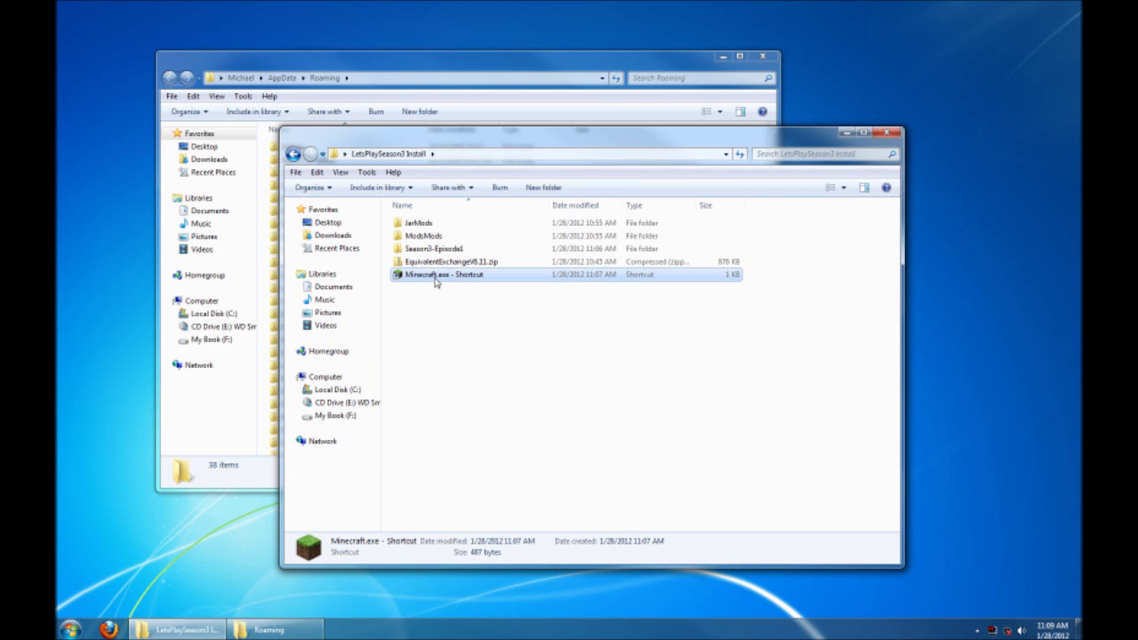
pyautogui.doubleClick(436, 281)
pyautogui.moveTo(498, 134); pyautogui.dragTo(682, 117)
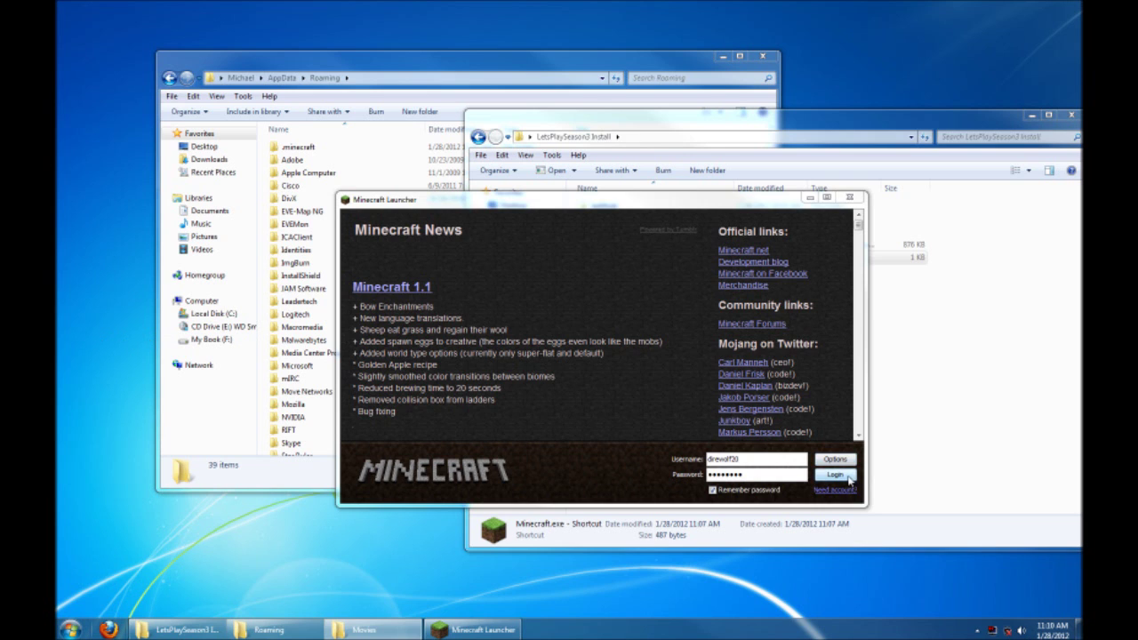
pyautogui.click(835, 475)
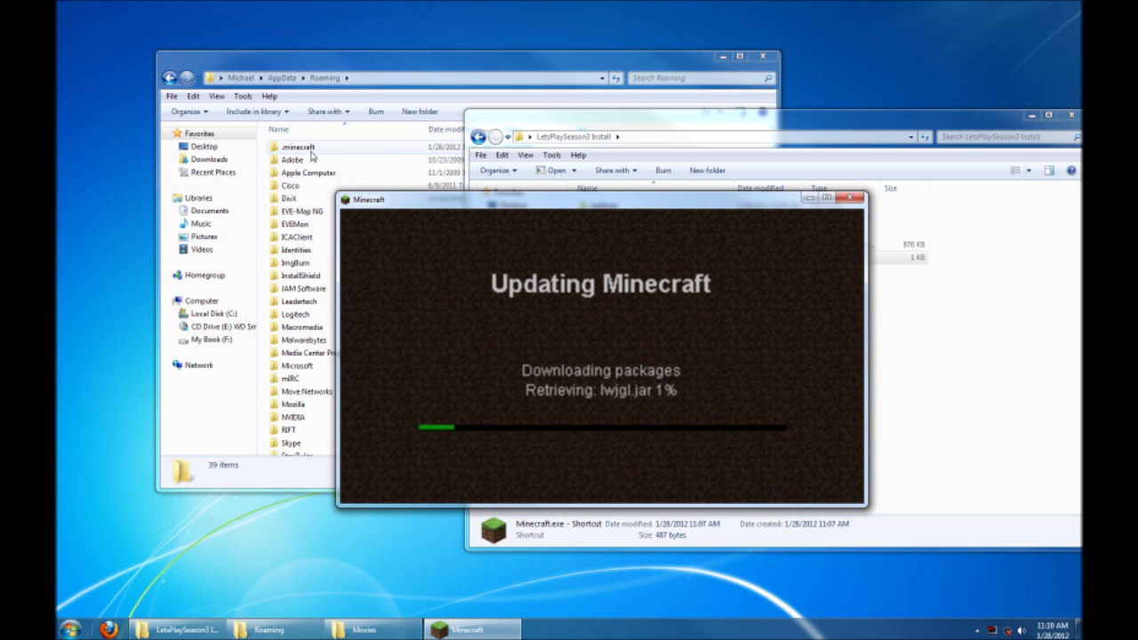
# - Open the new .minecraft folder while Minecraft updates, and close the game once its title screen has loaded
pyautogui.doubleClick(317, 147)
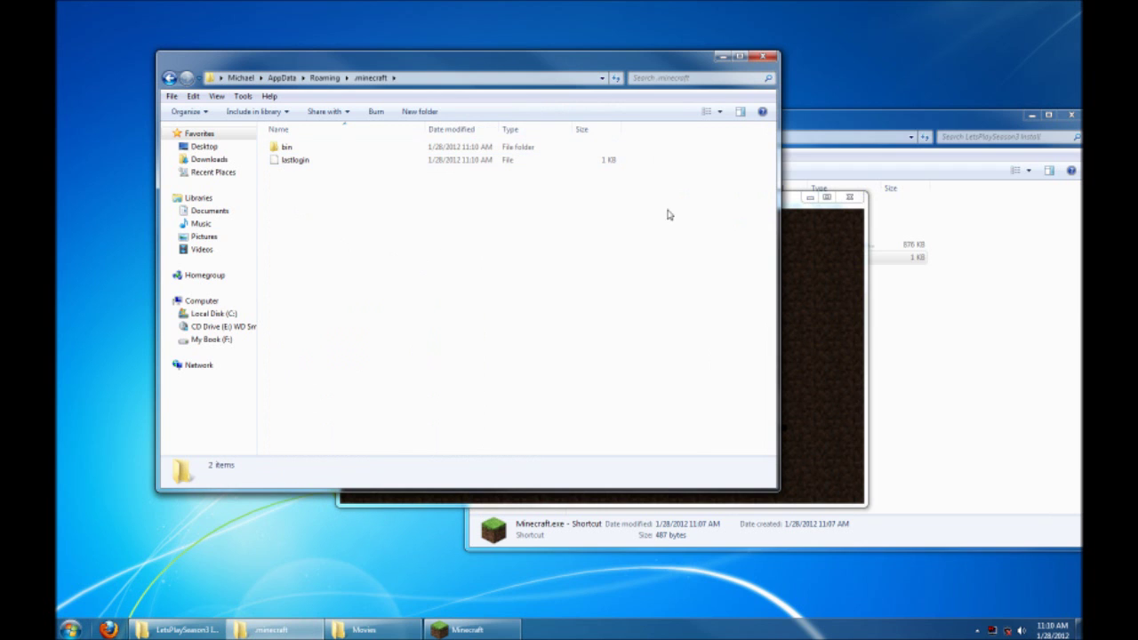
pyautogui.click(788, 207)
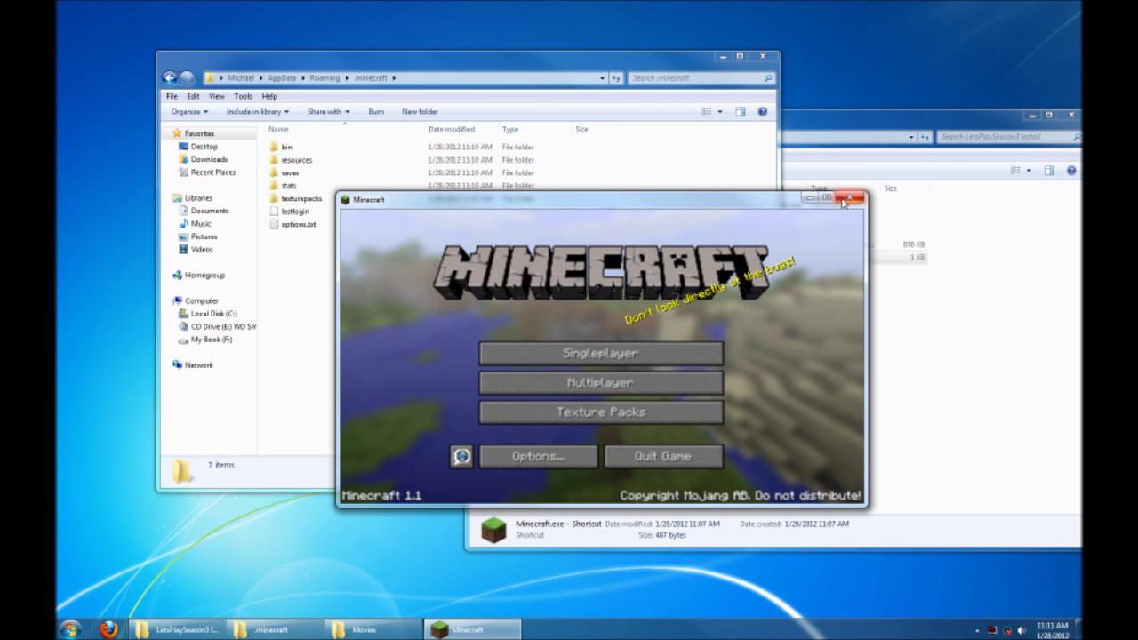
pyautogui.click(847, 199)
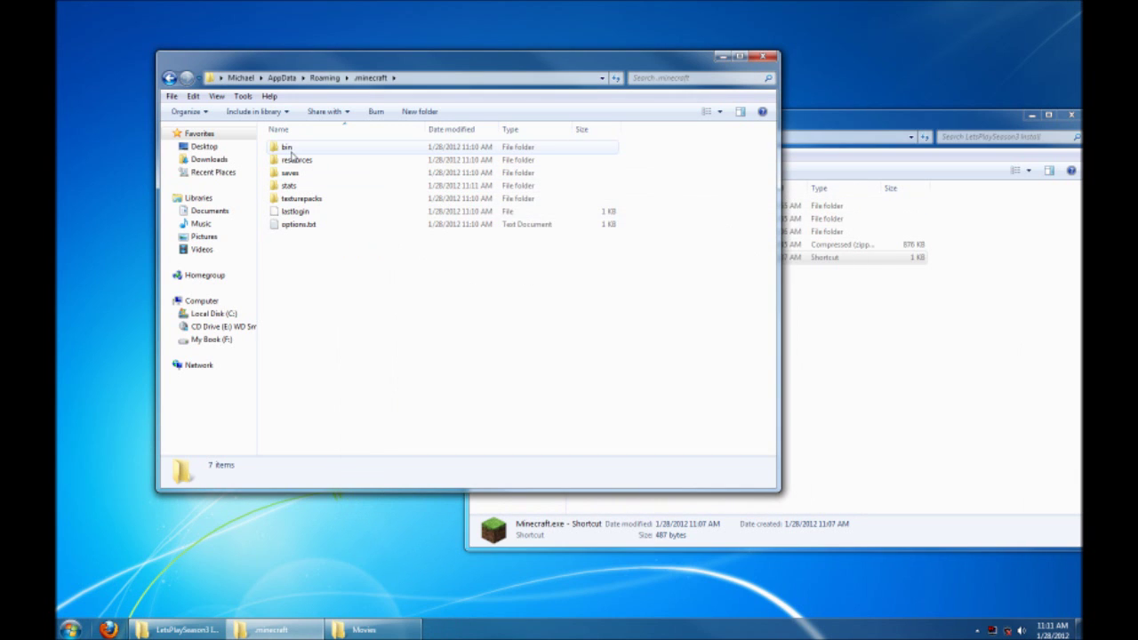
# - Open minecraft.jar from the bin folder as an archive in 7-Zip
pyautogui.doubleClick(287, 148)
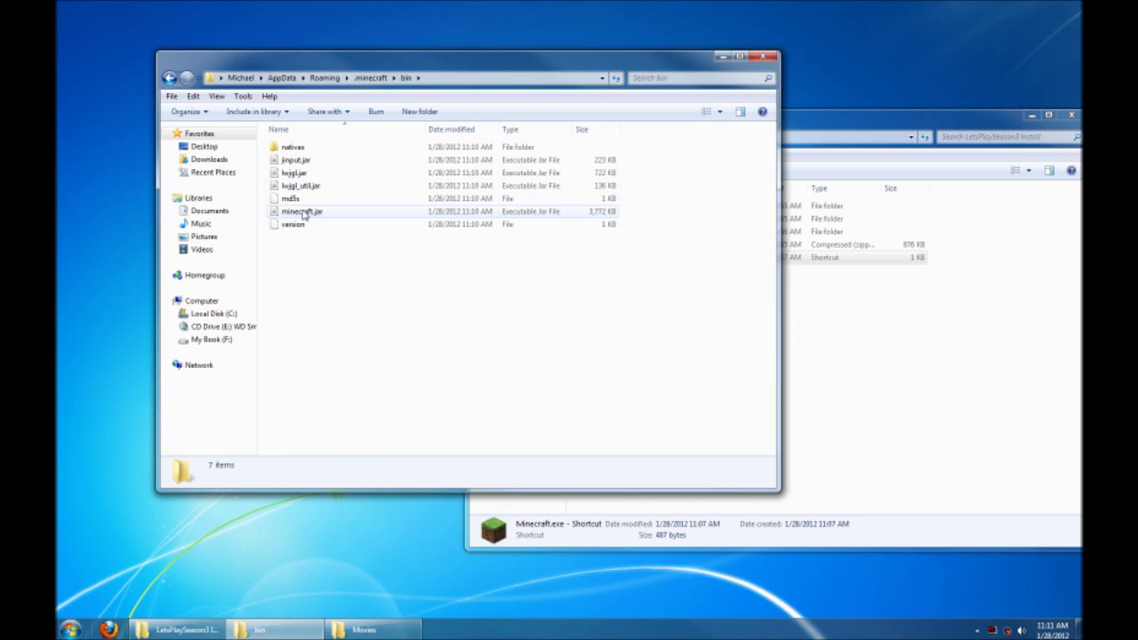
pyautogui.click(313, 213)
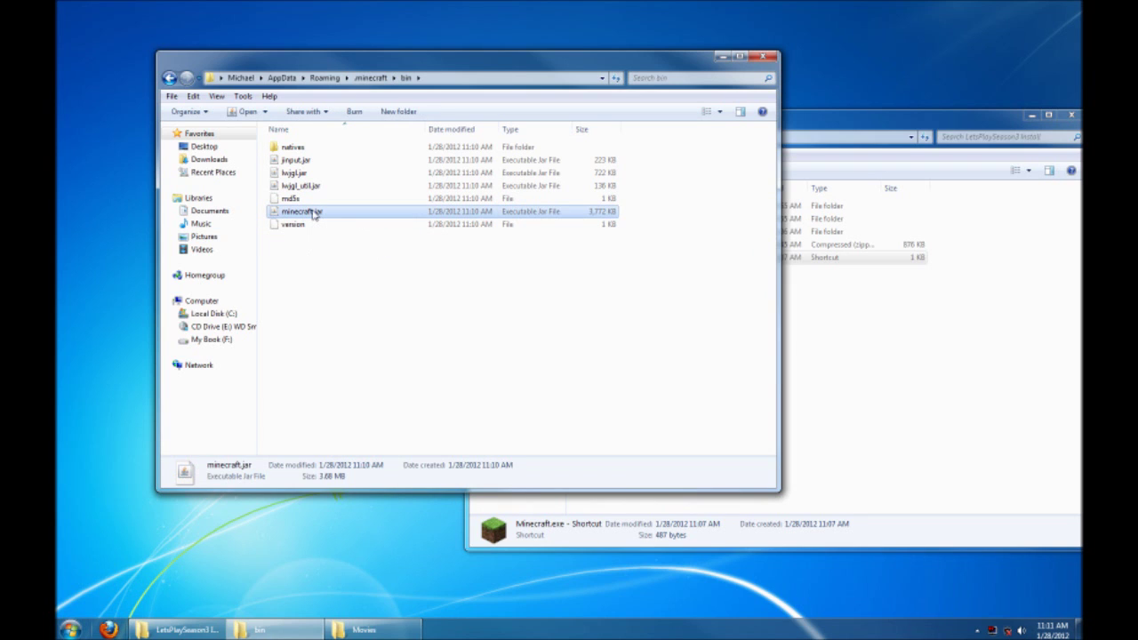
pyautogui.rightClick(313, 213)
pyautogui.moveTo(374, 233)
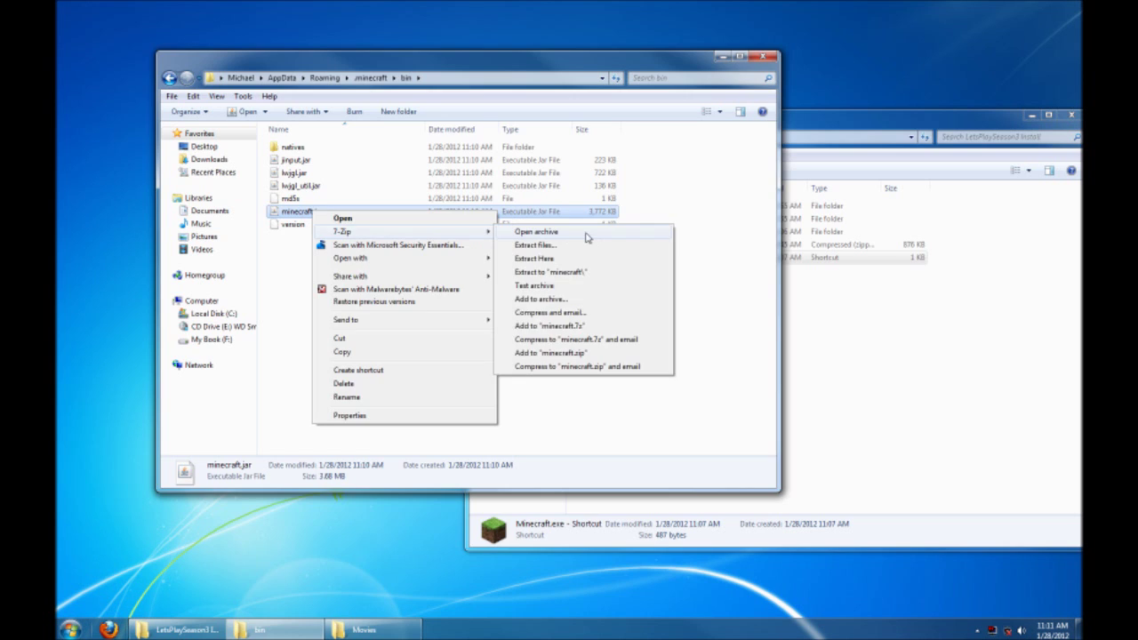
pyautogui.click(587, 235)
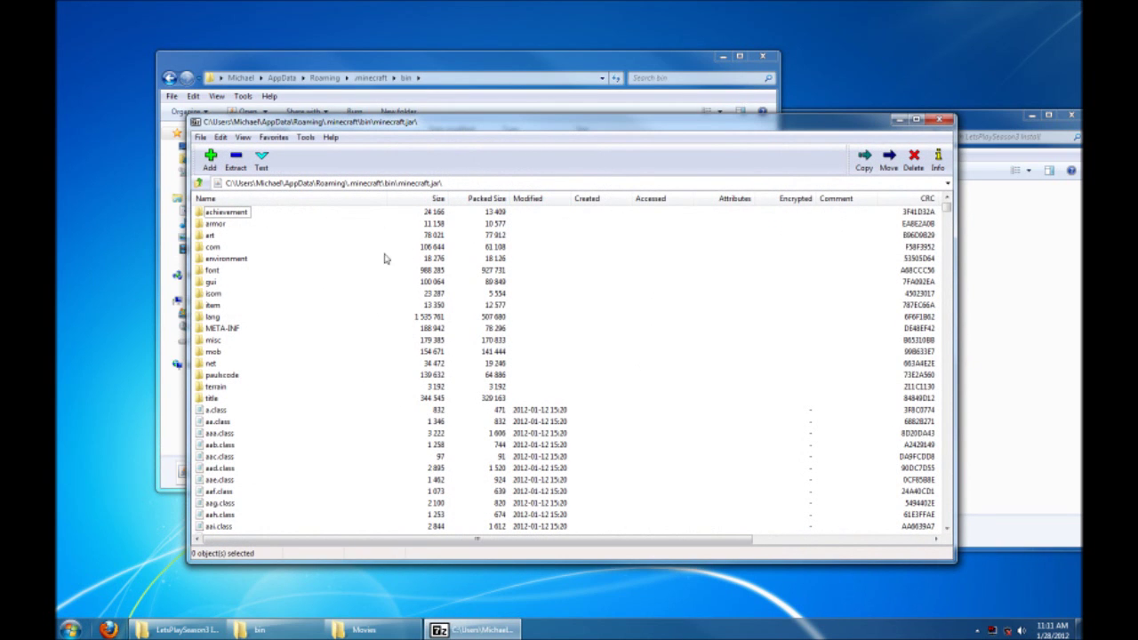
# - Look over the mod folders in LetsPlaySeason3 Install and the .minecraft and bin folders
pyautogui.click(978, 123)
pyautogui.click(708, 308)
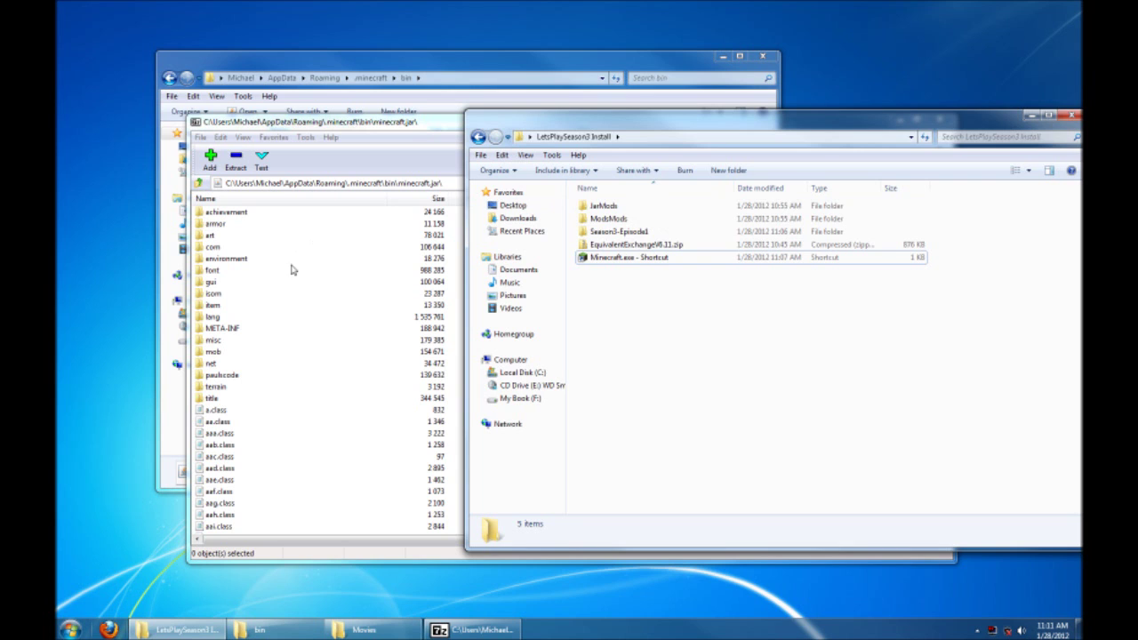
pyautogui.click(603, 222)
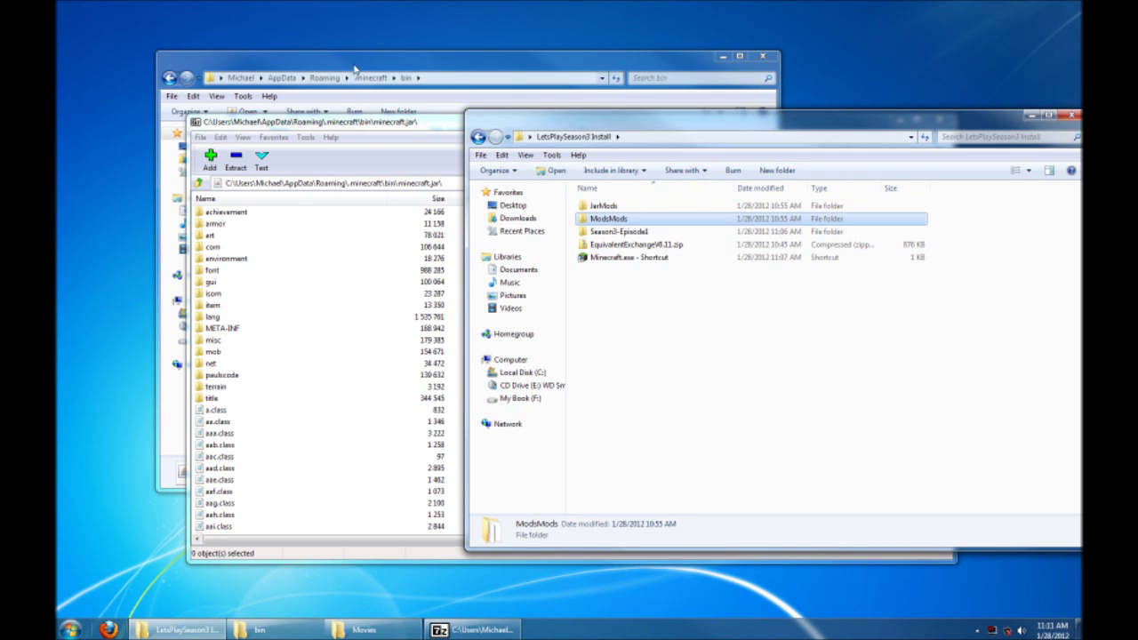
pyautogui.click(346, 96)
pyautogui.click(372, 78)
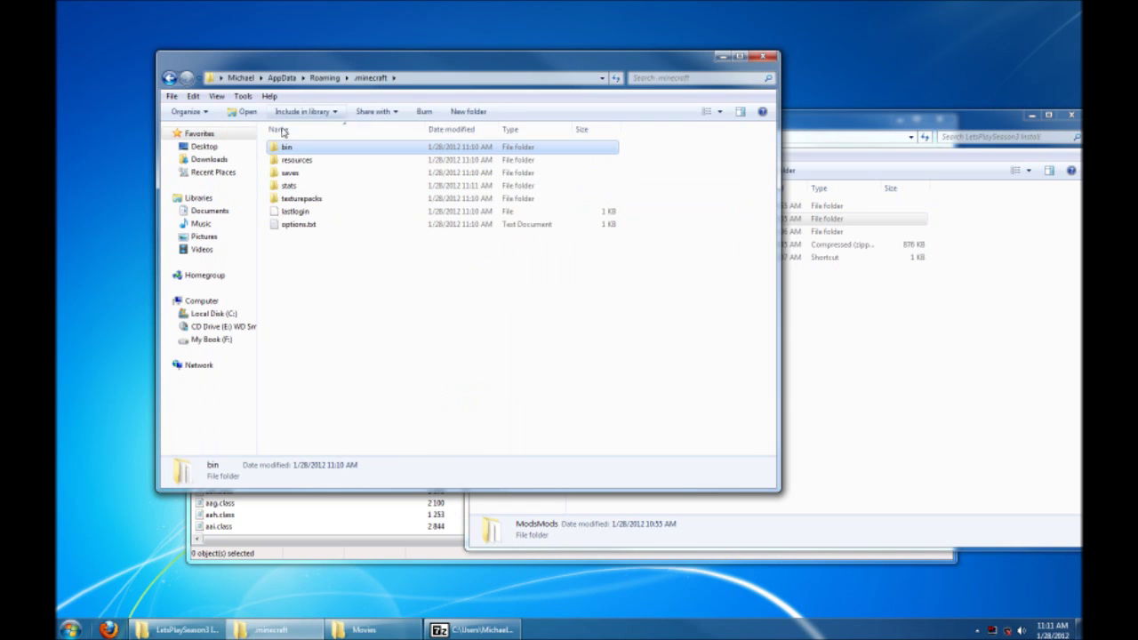
pyautogui.doubleClick(294, 148)
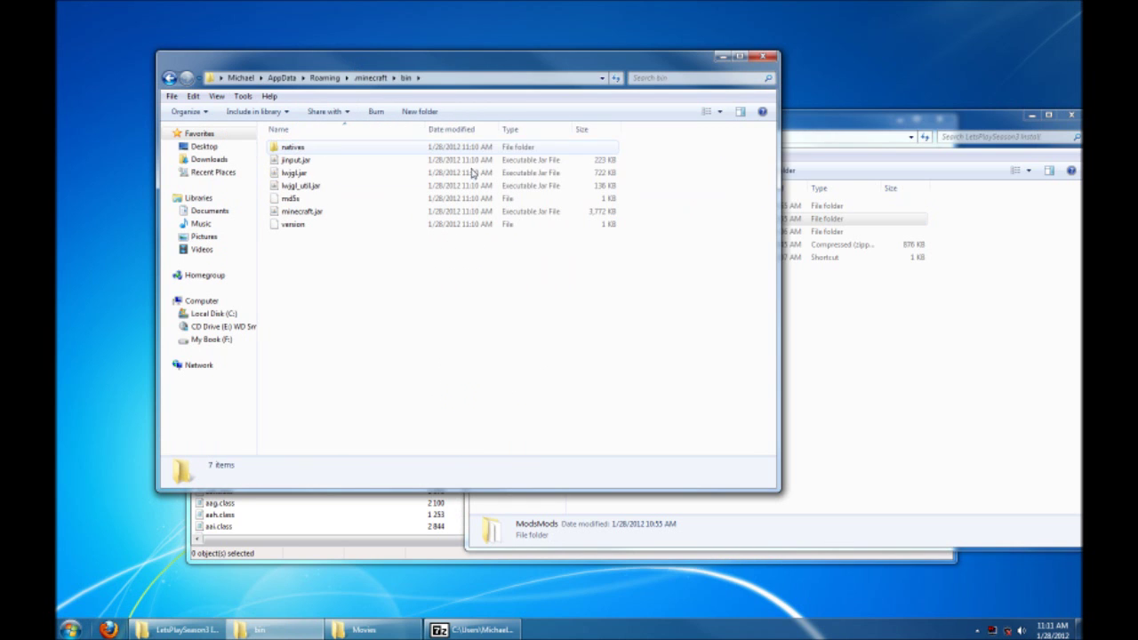
# - Extract ModLoader(1).zip from the JarMods folder into its own ModLoader(1) folder with 7-Zip
pyautogui.click(802, 278)
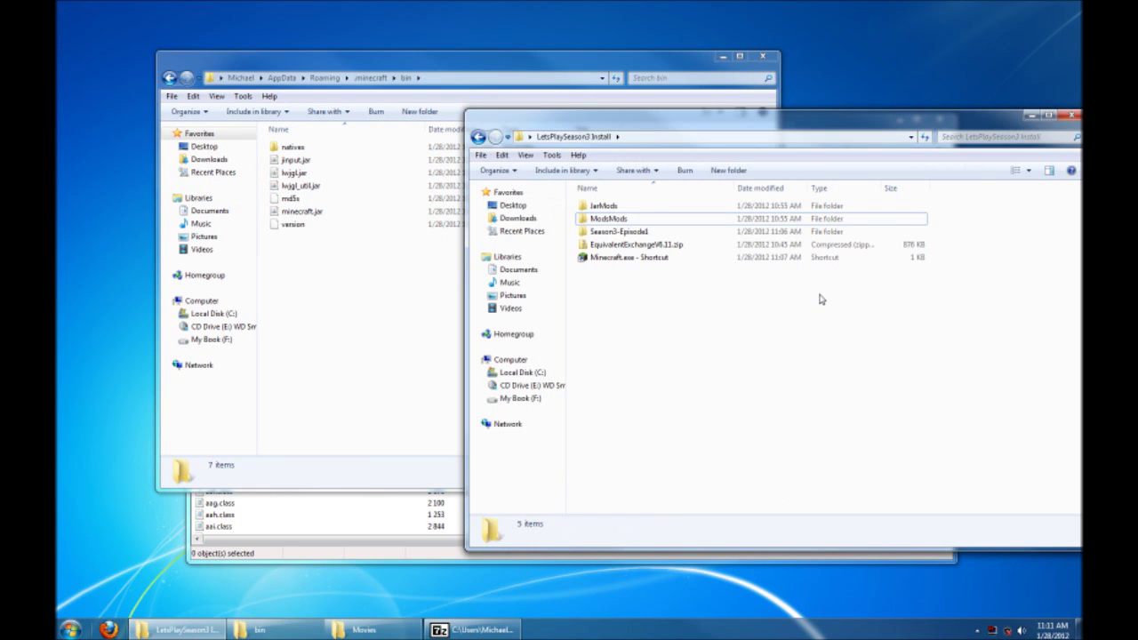
pyautogui.click(376, 543)
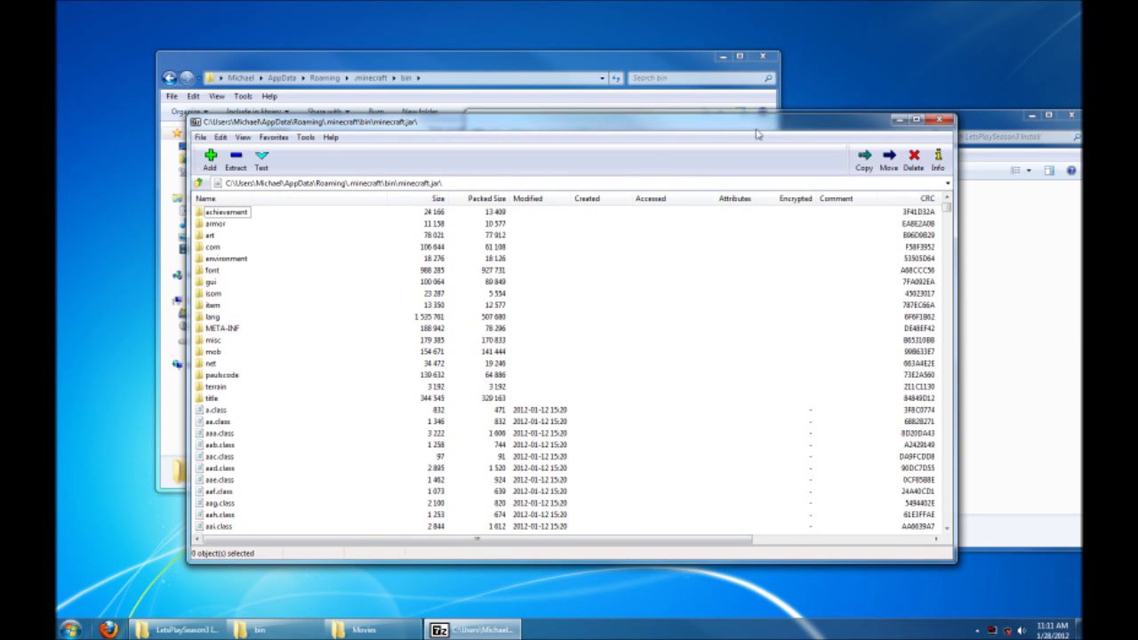
pyautogui.click(974, 123)
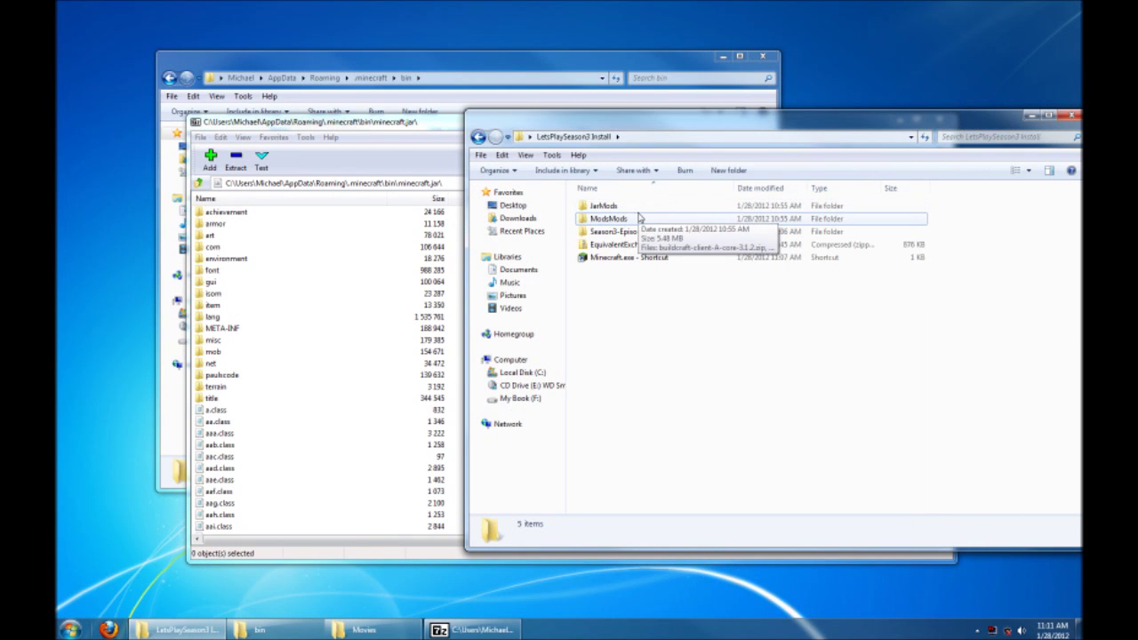
pyautogui.doubleClick(620, 207)
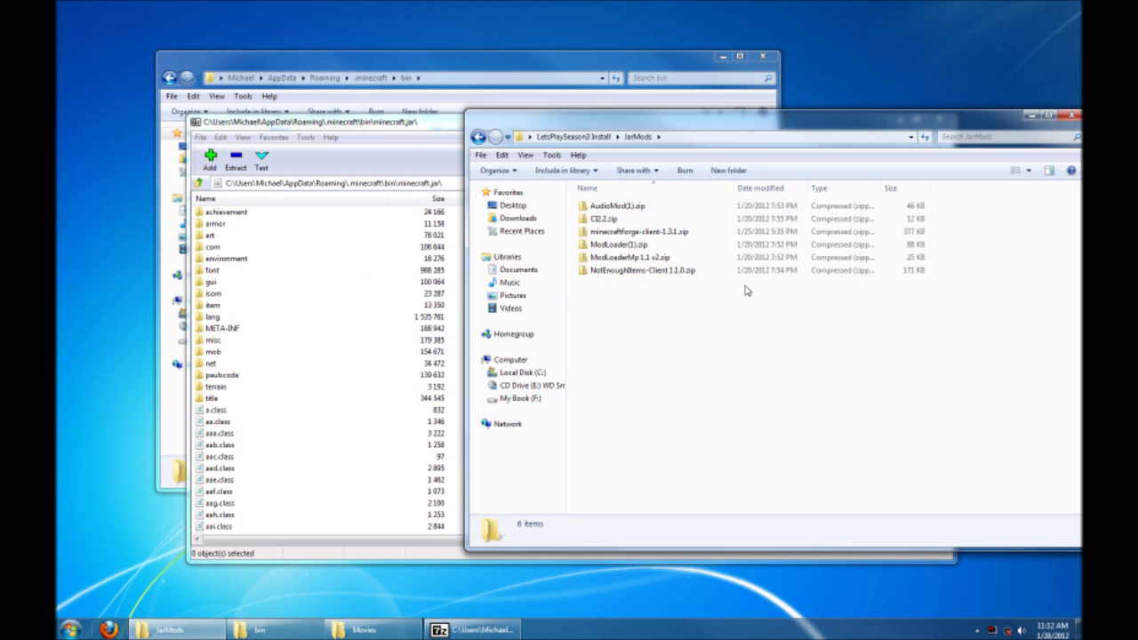
pyautogui.rightClick(621, 252)
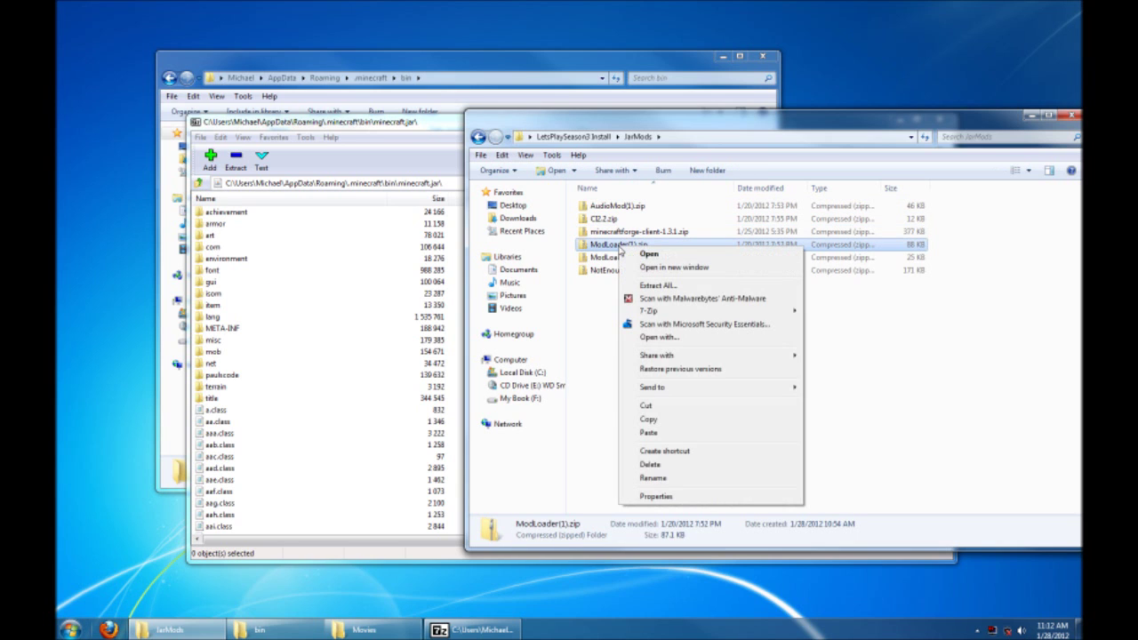
pyautogui.moveTo(691, 312)
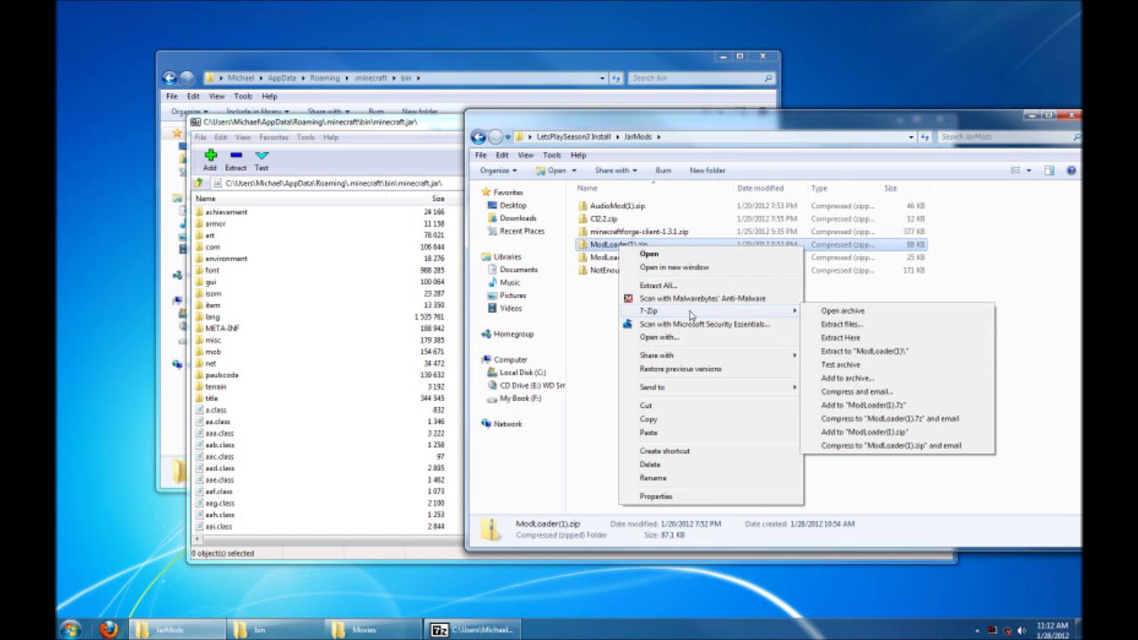
pyautogui.click(880, 354)
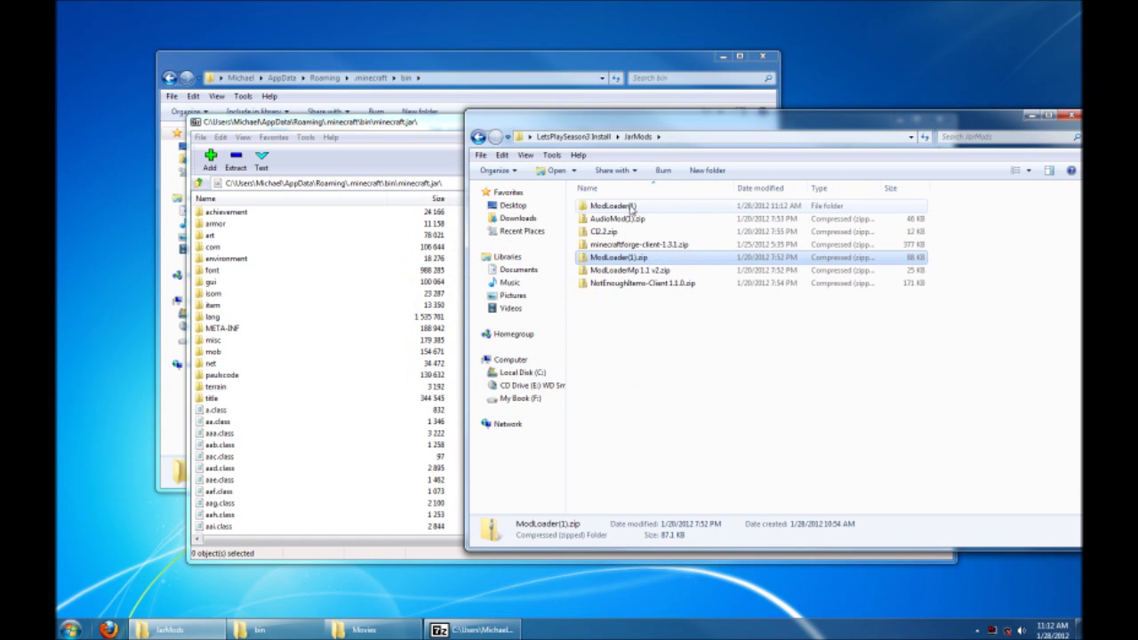
# - Copy all files from the extracted ModLoader(1) folder into the root of the minecraft.jar archive
pyautogui.doubleClick(631, 207)
pyautogui.moveTo(683, 428); pyautogui.dragTo(587, 199)
pyautogui.moveTo(625, 233); pyautogui.dragTo(344, 437)
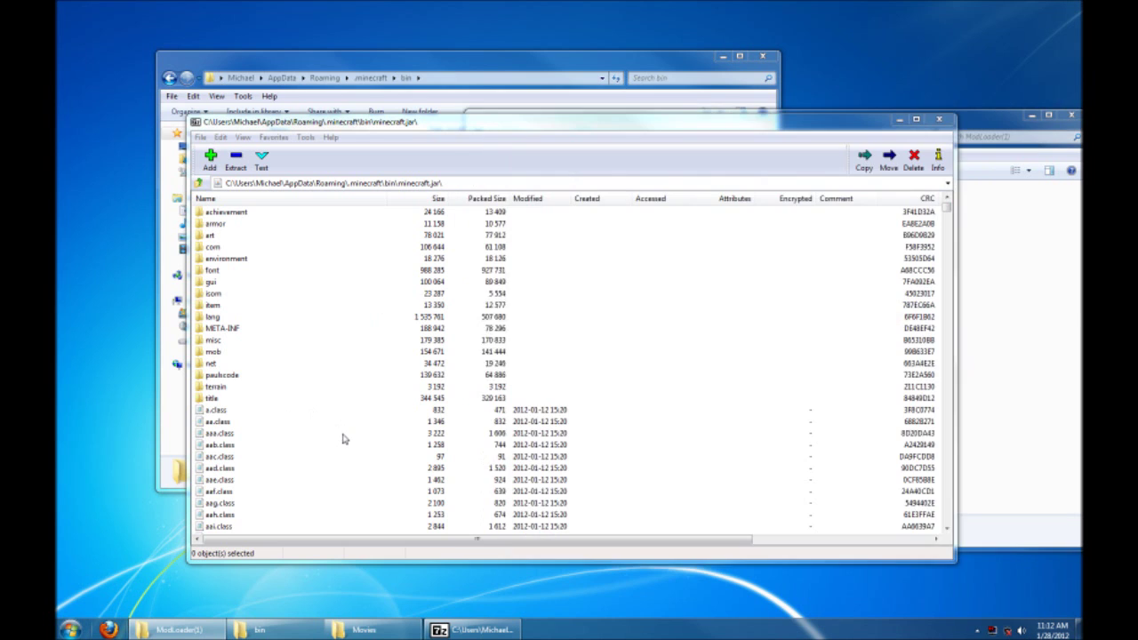
pyautogui.click(564, 356)
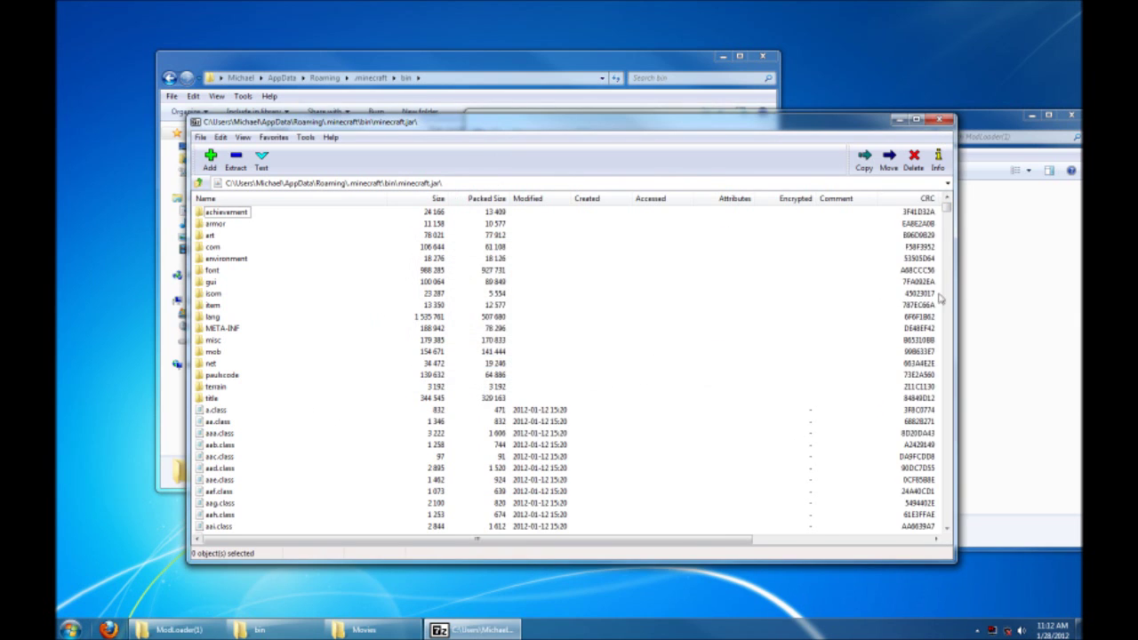
# - Return to the JarMods folder and extract ModLoaderMp 1.1 v2.zip into its own folder with 7-Zip
pyautogui.click(1016, 295)
pyautogui.click(639, 138)
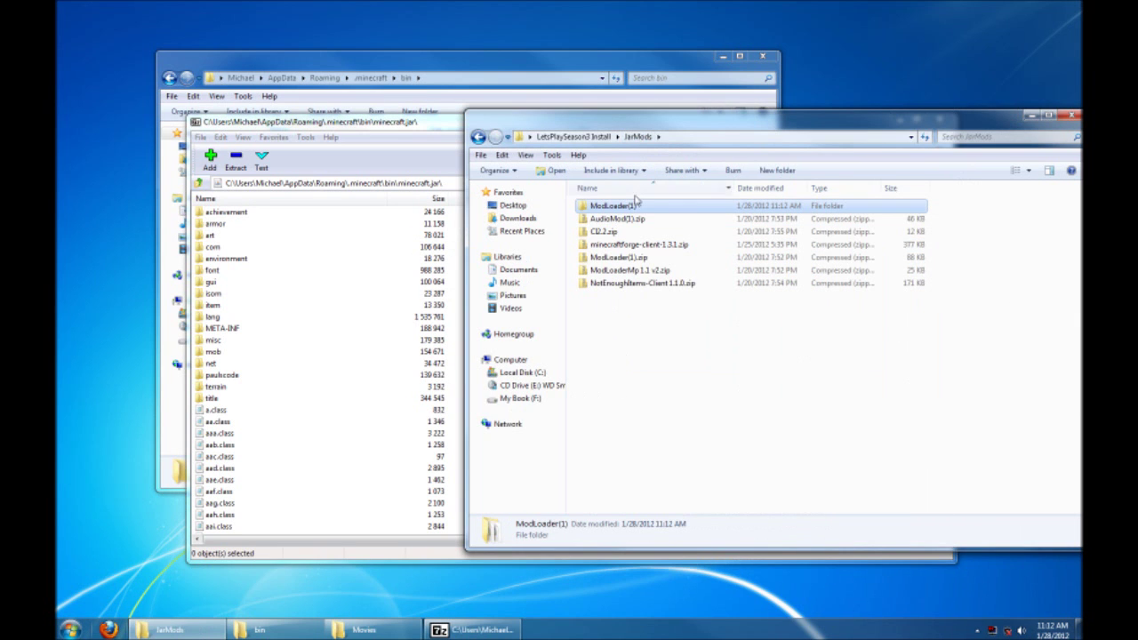
pyautogui.doubleClick(643, 276)
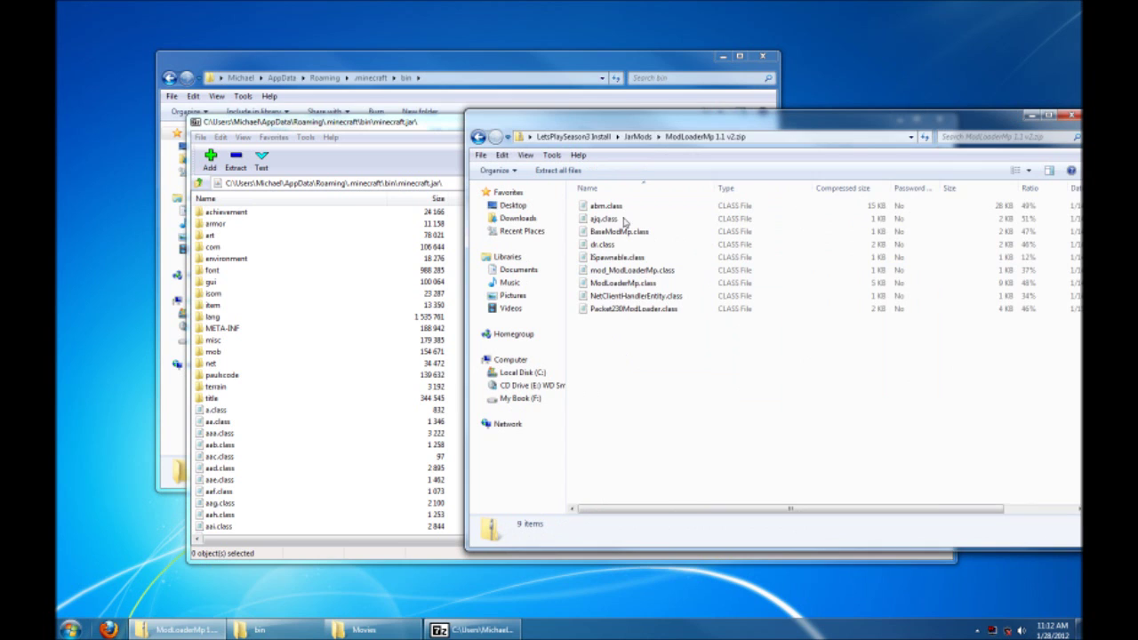
pyautogui.click(637, 137)
pyautogui.rightClick(624, 274)
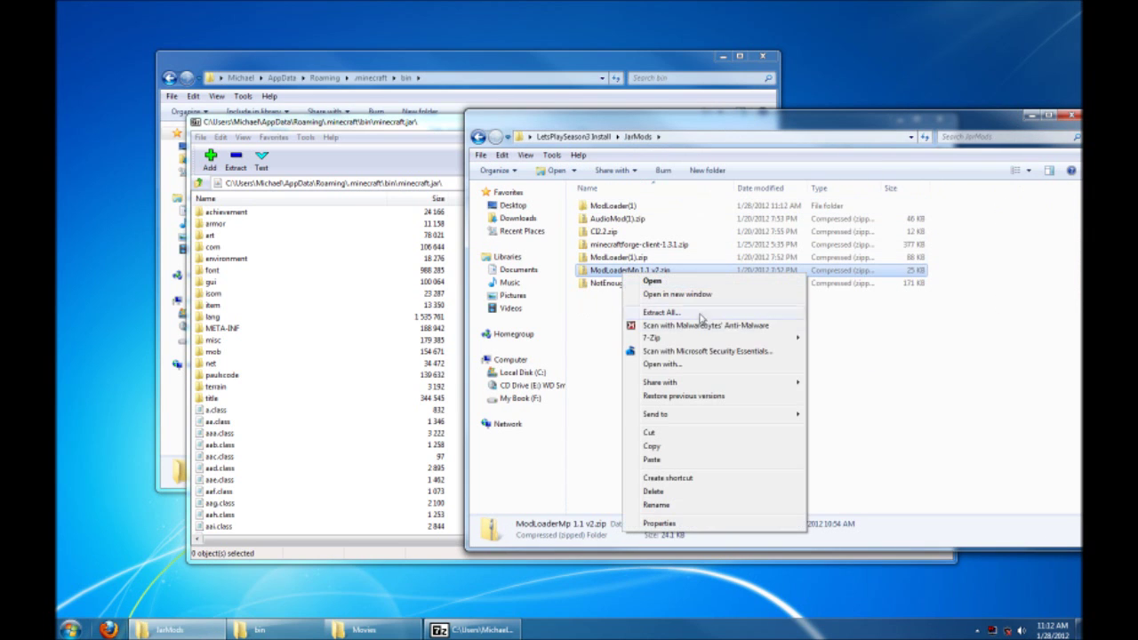
pyautogui.moveTo(685, 339)
pyautogui.click(859, 381)
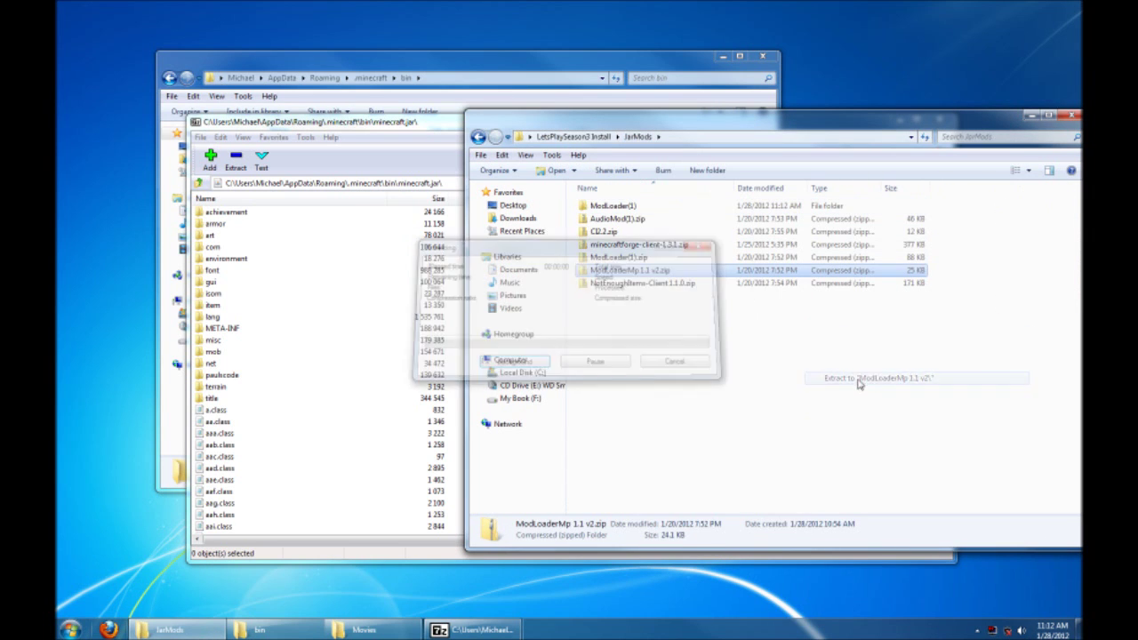
# - Copy all files from the extracted ModLoaderMp 1.1 v2 folder into the root of the minecraft.jar archive
pyautogui.doubleClick(640, 219)
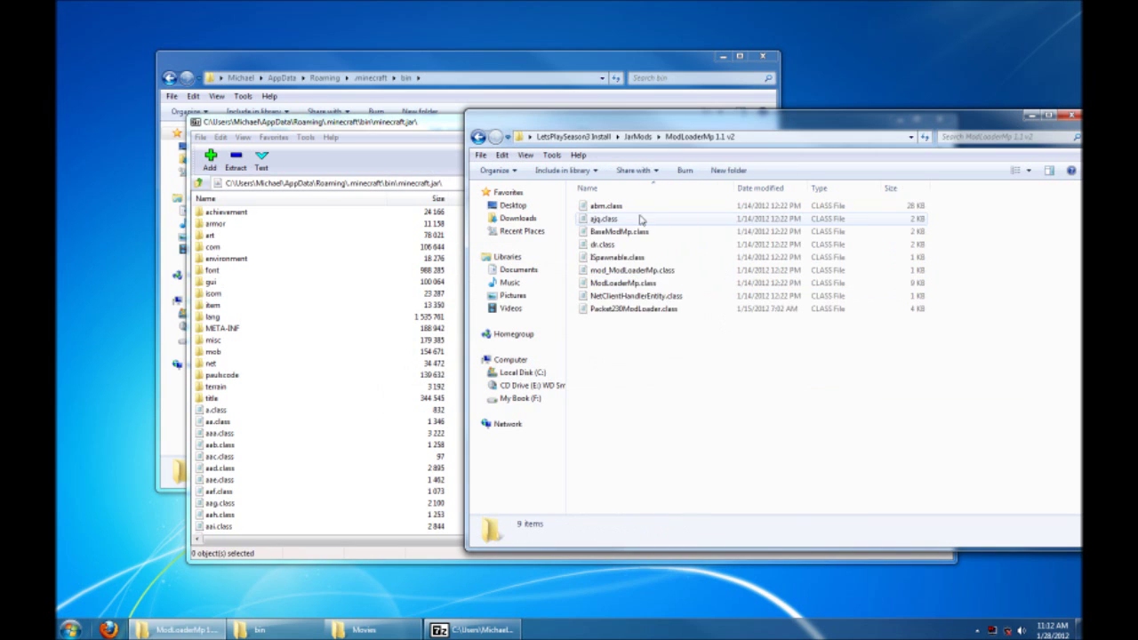
pyautogui.moveTo(714, 369); pyautogui.dragTo(322, 447)
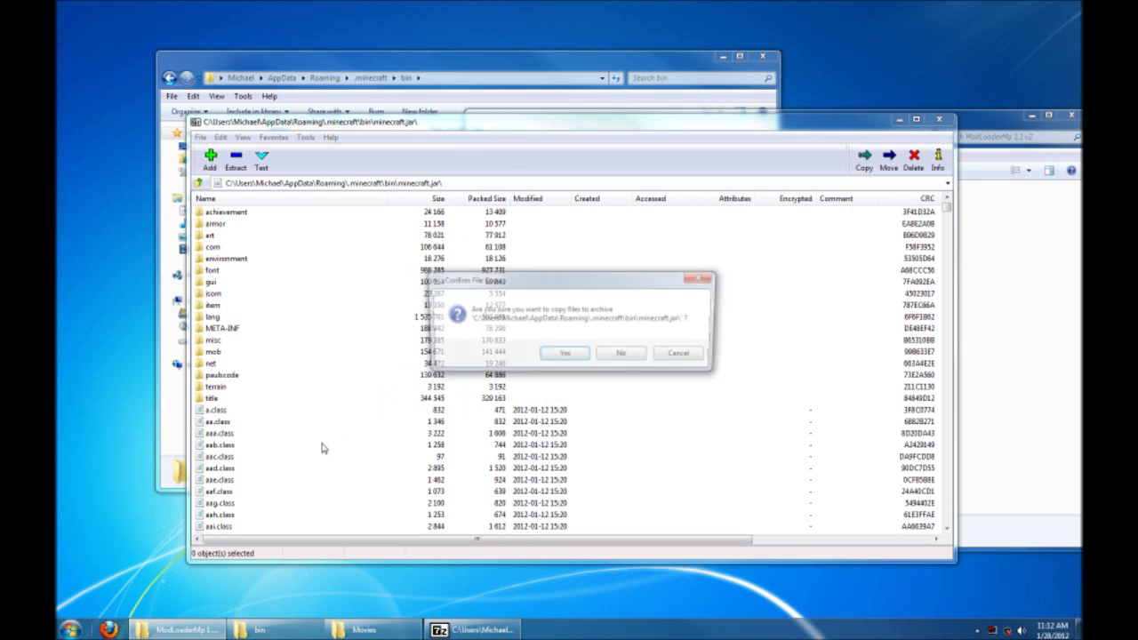
pyautogui.click(564, 356)
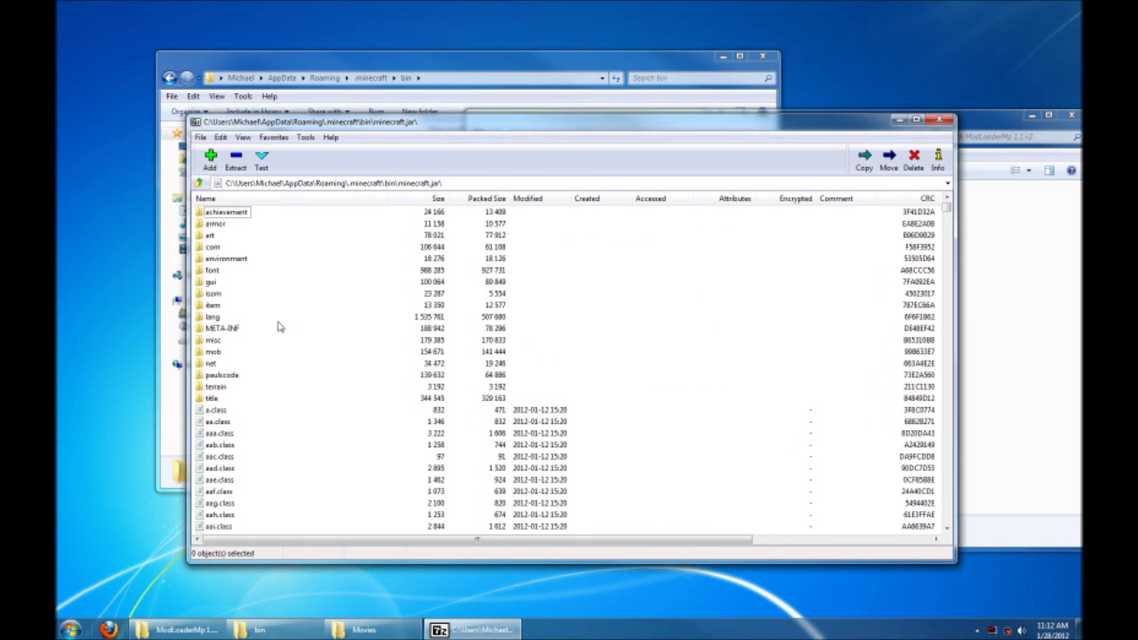
# - Delete the META-INF folder from the minecraft.jar archive and close the archive
pyautogui.click(224, 329)
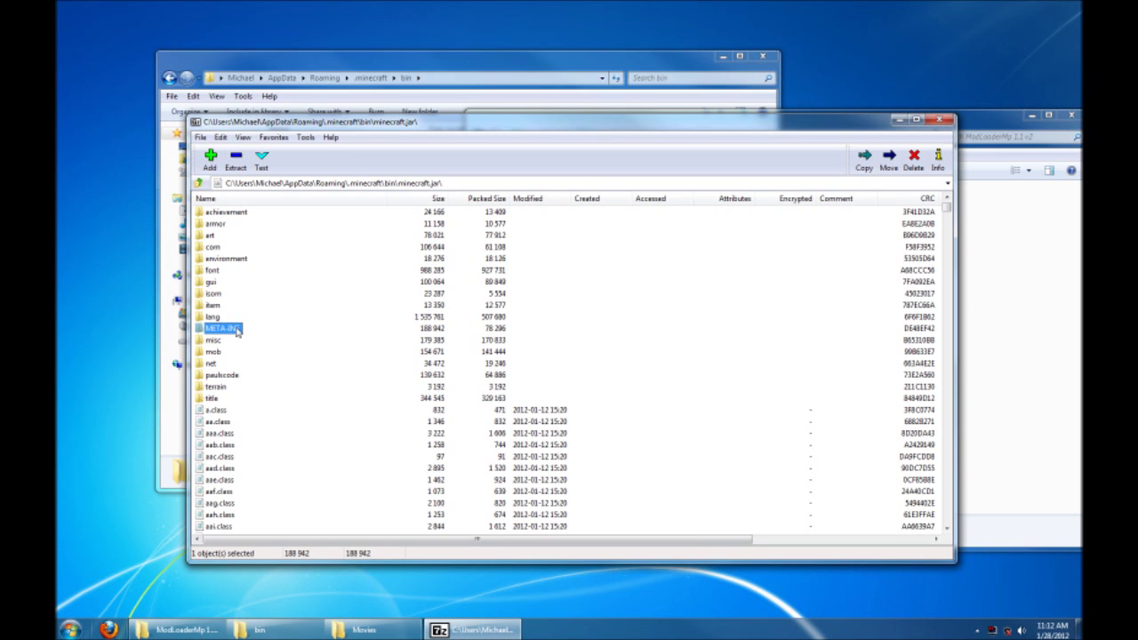
pyautogui.press('Delete')
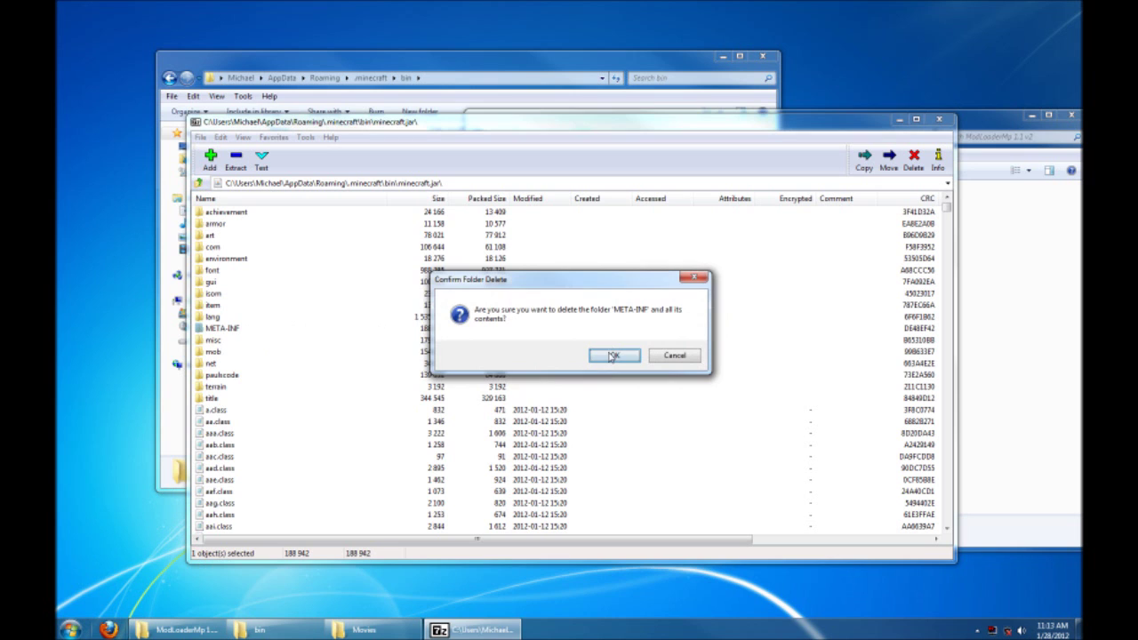
pyautogui.click(613, 356)
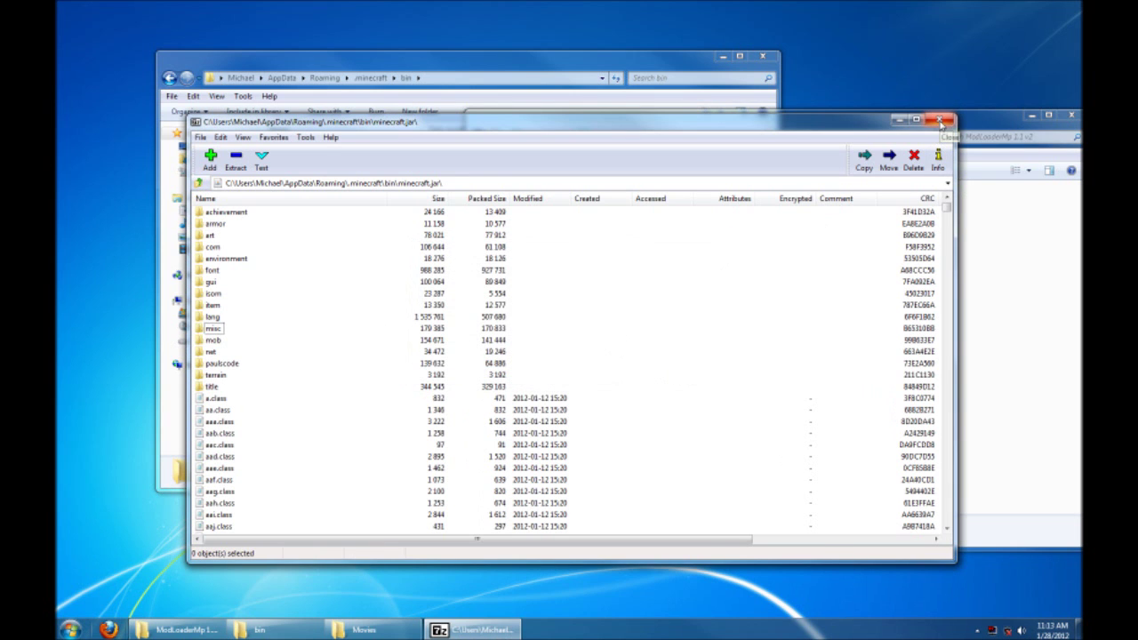
pyautogui.click(940, 121)
# - Go up to the .minecraft folder, then launch Minecraft from its shortcut in LetsPlaySeason3 Install and log in with the saved account
pyautogui.click(373, 79)
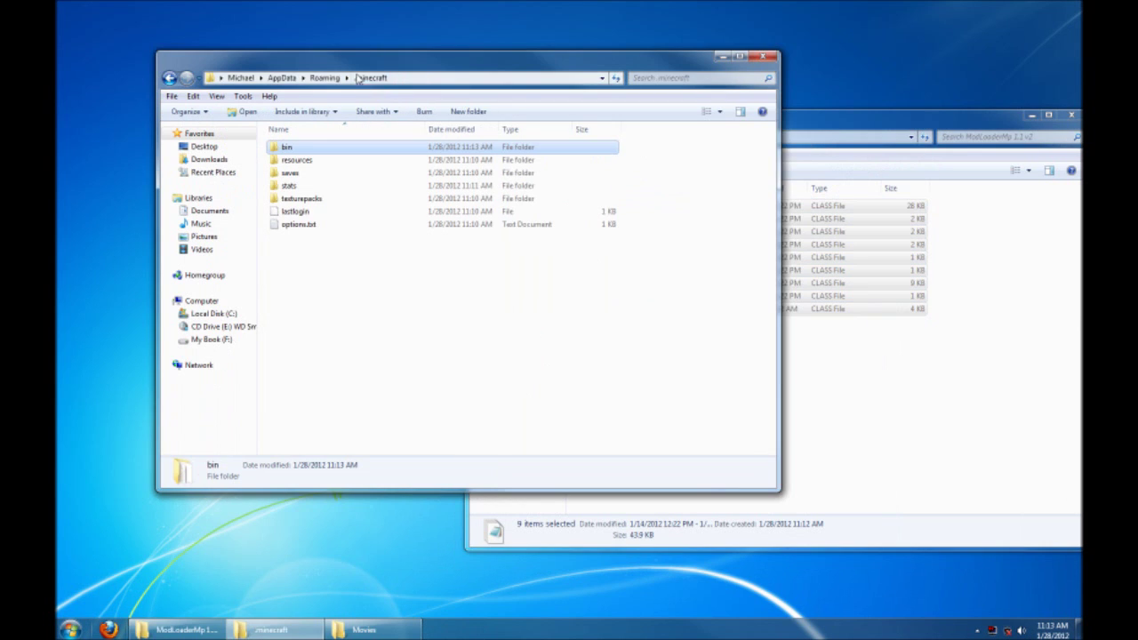
pyautogui.click(960, 386)
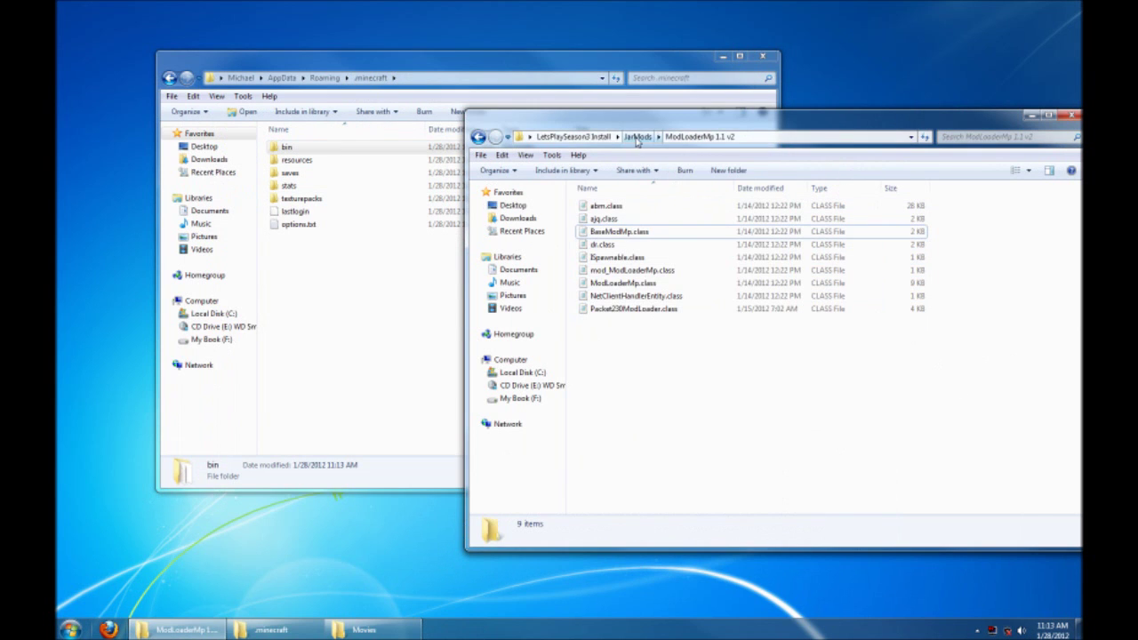
pyautogui.click(574, 136)
pyautogui.click(636, 257)
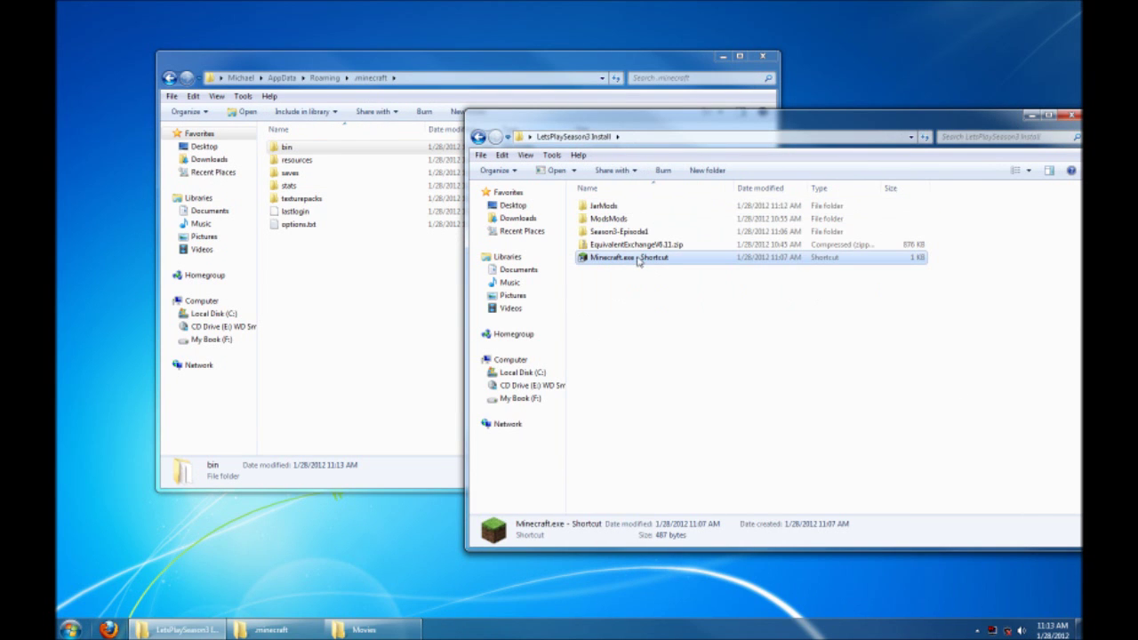
pyautogui.doubleClick(636, 258)
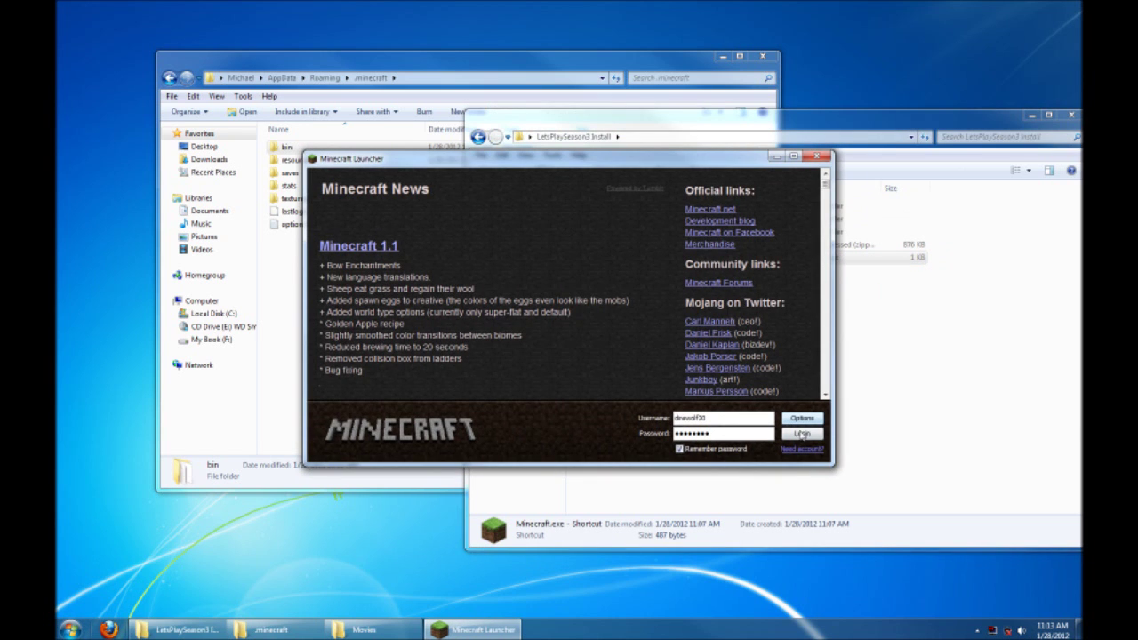
pyautogui.click(802, 434)
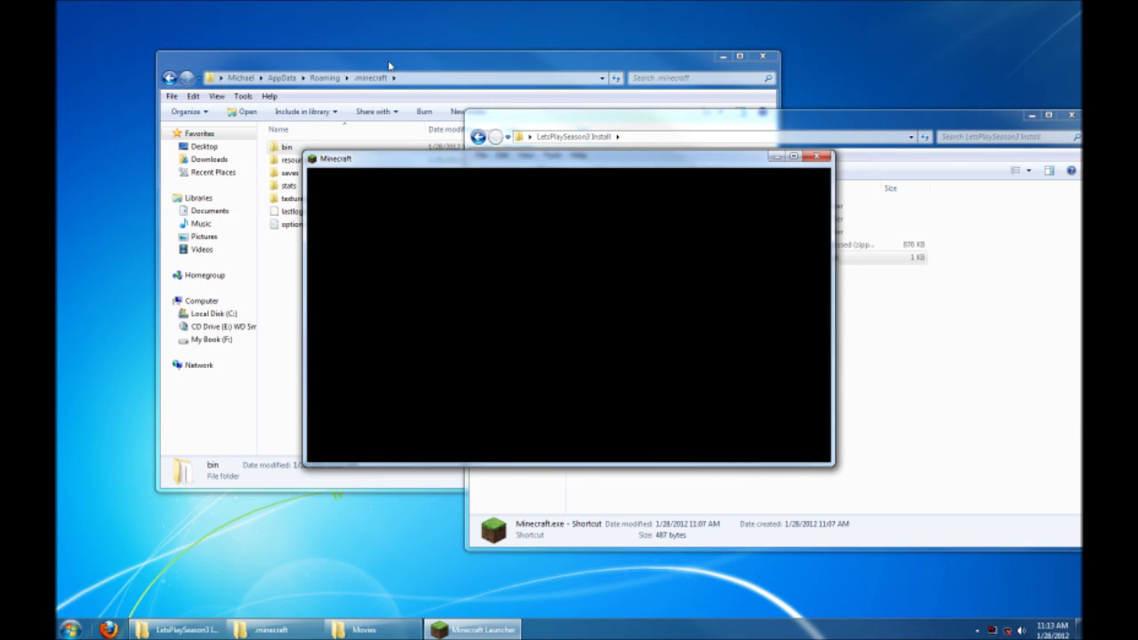
# - Check the contents of the resources, config and mods folders inside .minecraft
pyautogui.click(391, 65)
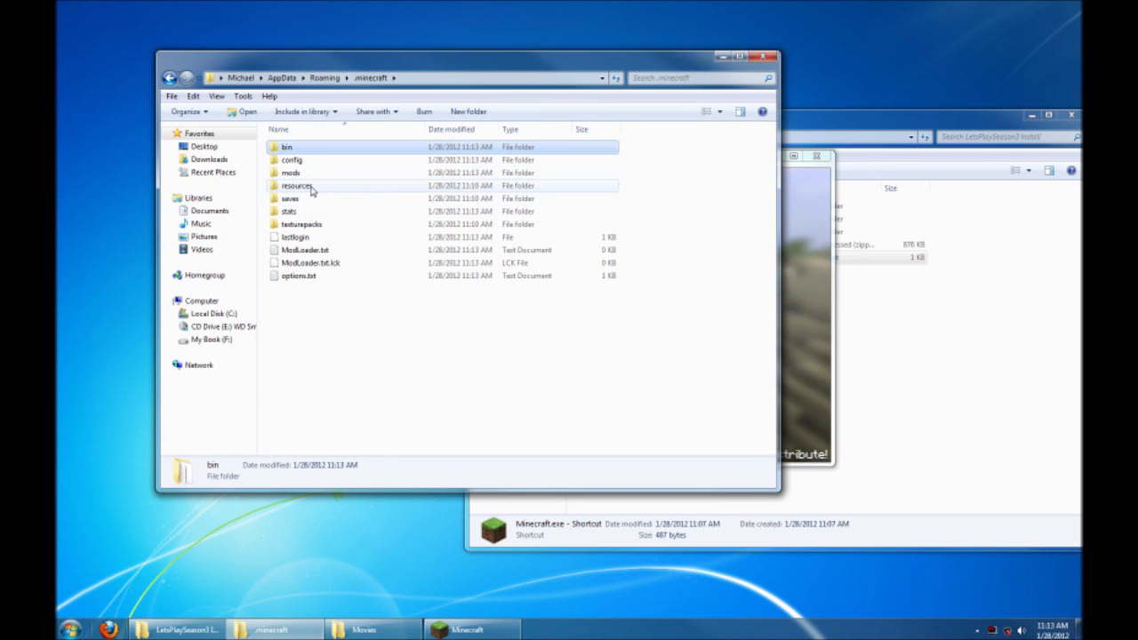
pyautogui.doubleClick(311, 188)
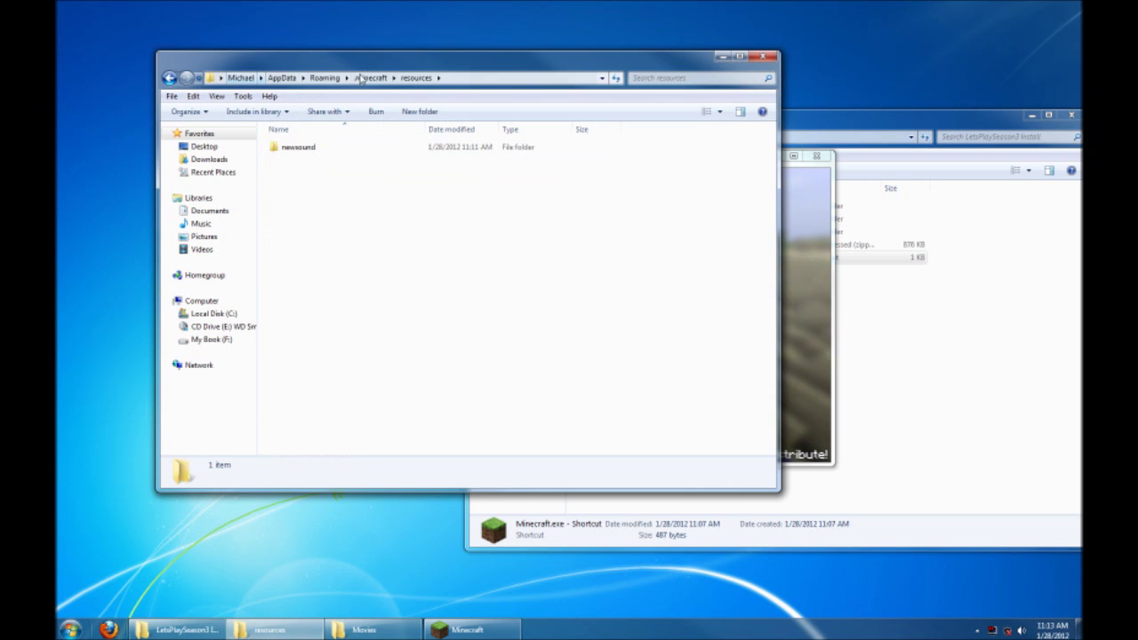
pyautogui.click(370, 78)
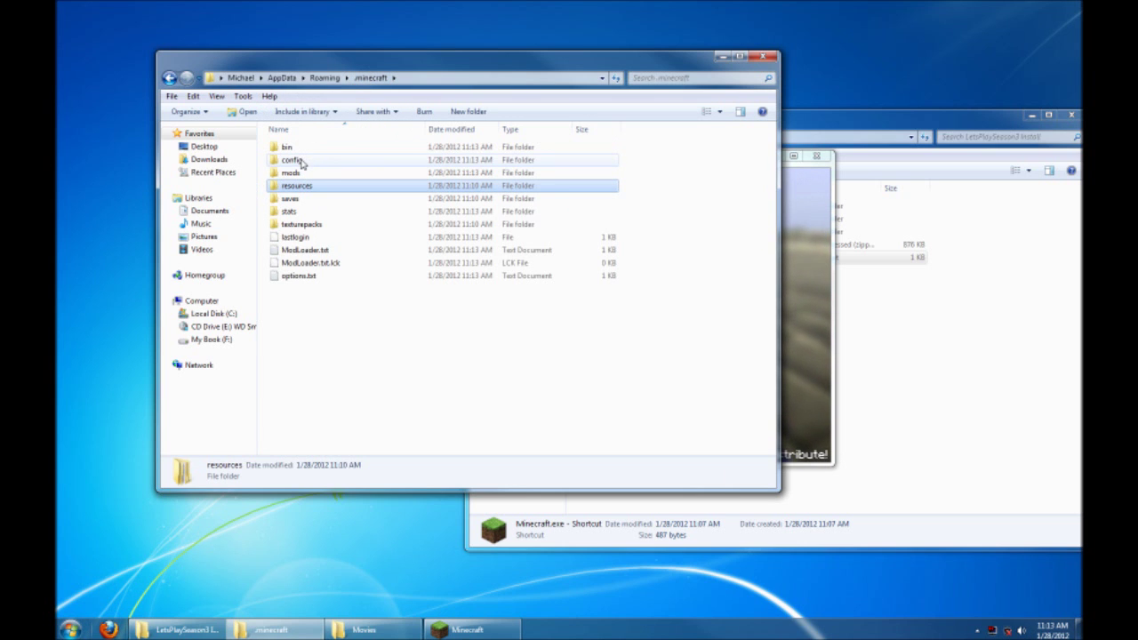
pyautogui.doubleClick(293, 160)
pyautogui.click(370, 77)
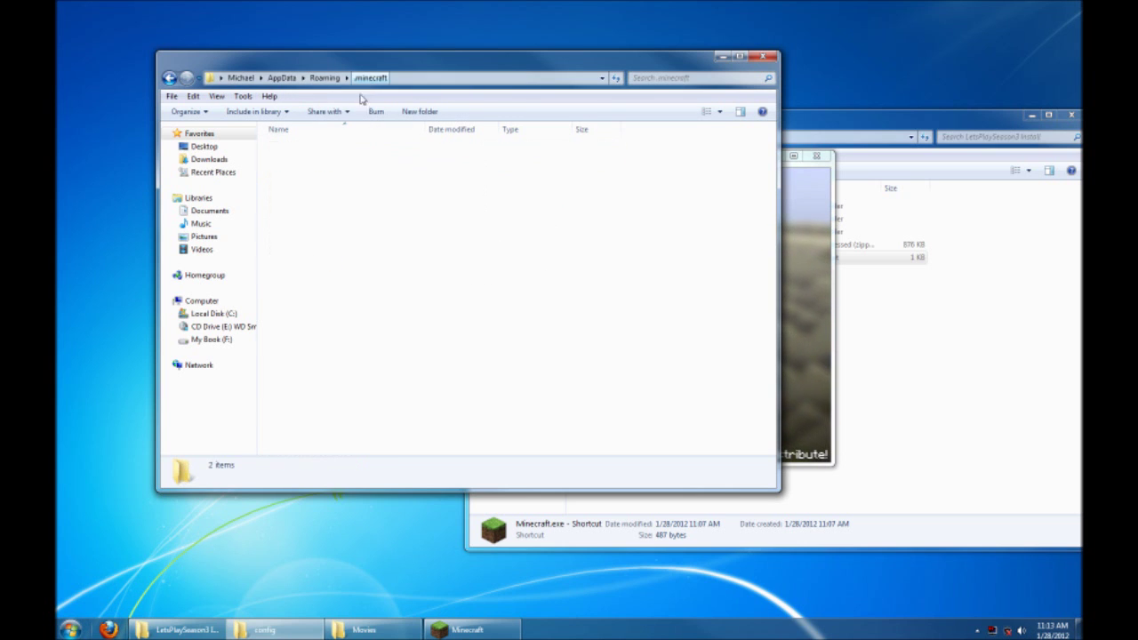
pyautogui.doubleClick(321, 172)
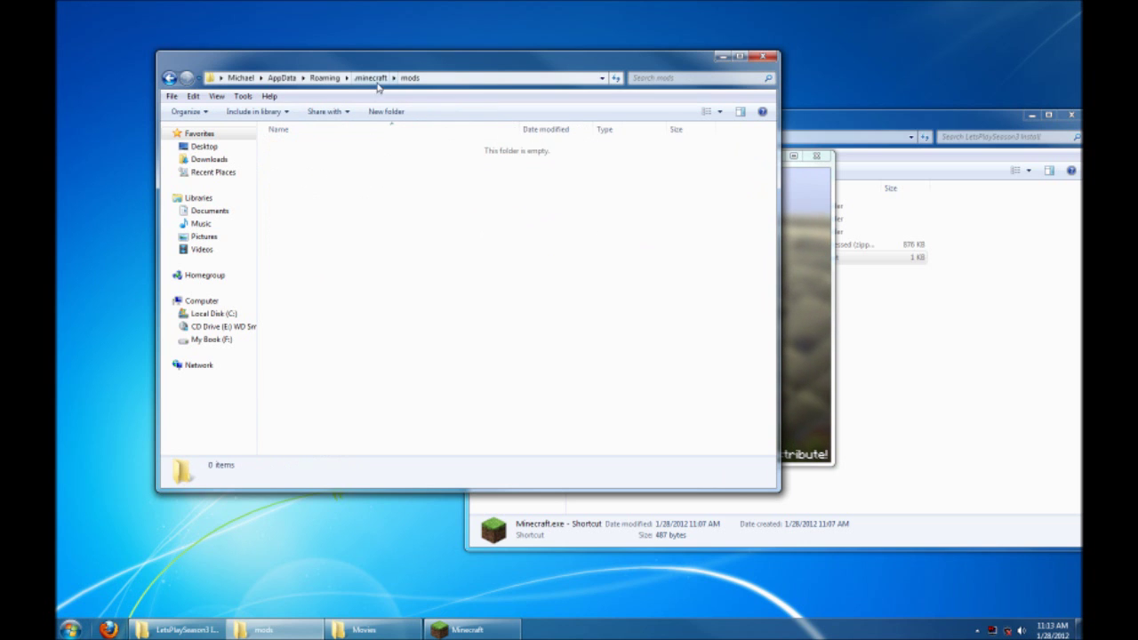
pyautogui.click(370, 78)
# - Close the running Minecraft game and return to the LetsPlaySeason3 Install folder
pyautogui.click(805, 199)
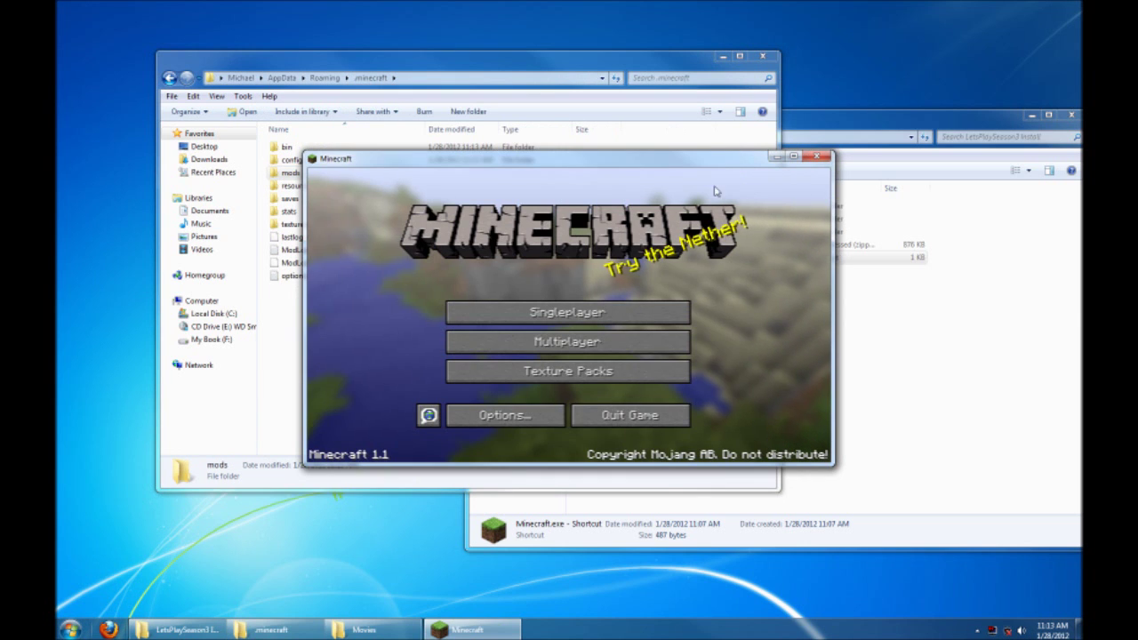
pyautogui.click(824, 160)
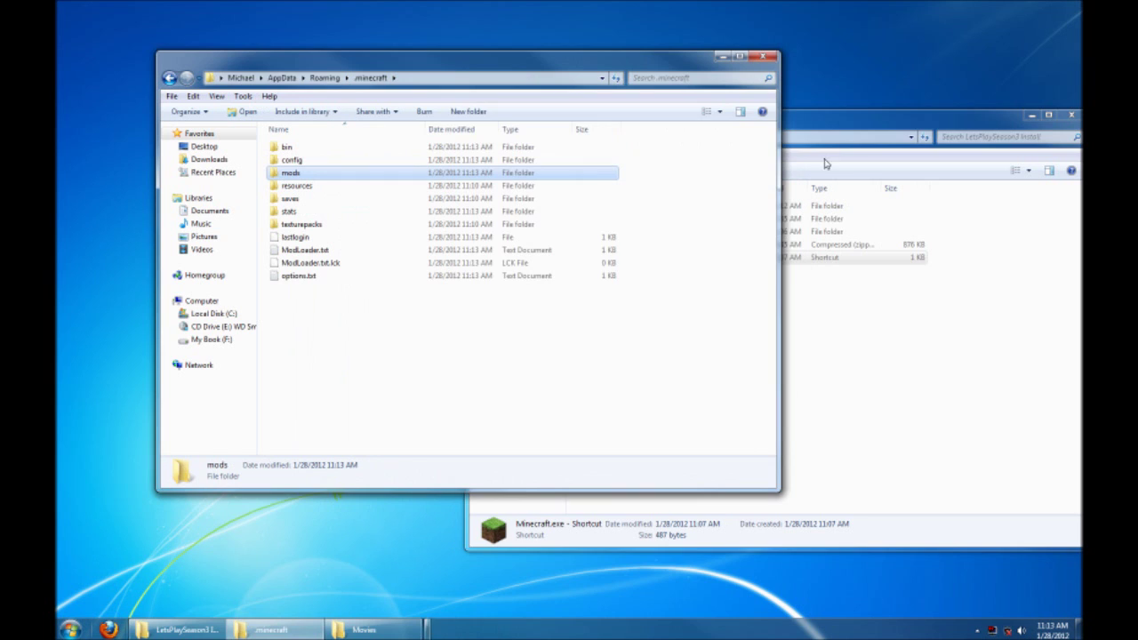
pyautogui.click(883, 372)
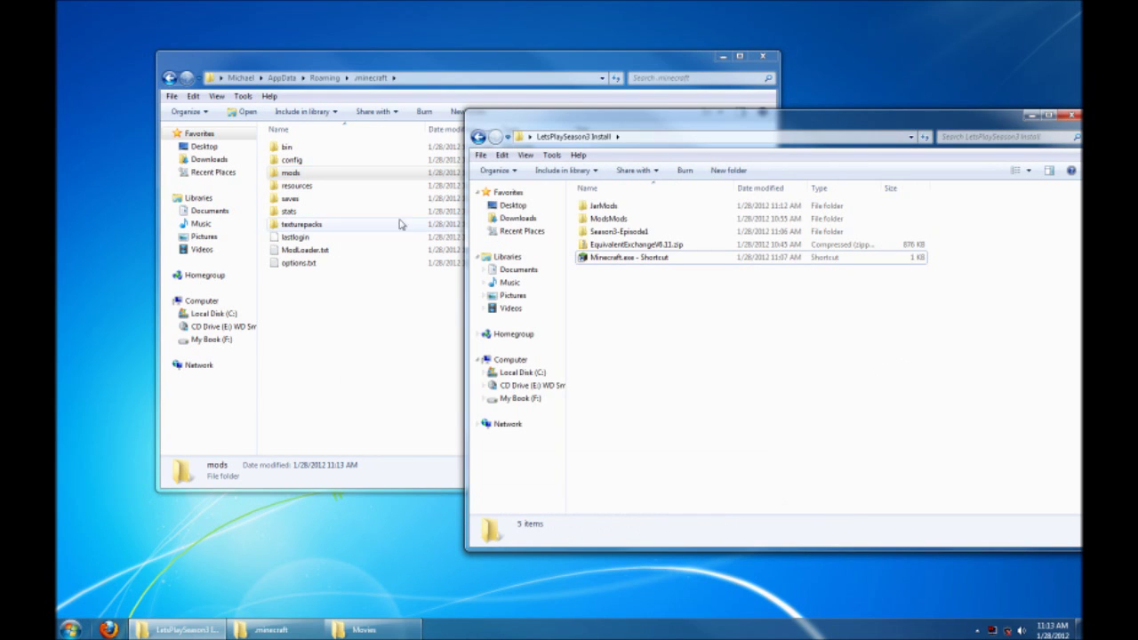
# - Open minecraft.jar from the .minecraft bin folder as an archive in 7-Zip
pyautogui.doubleClick(322, 148)
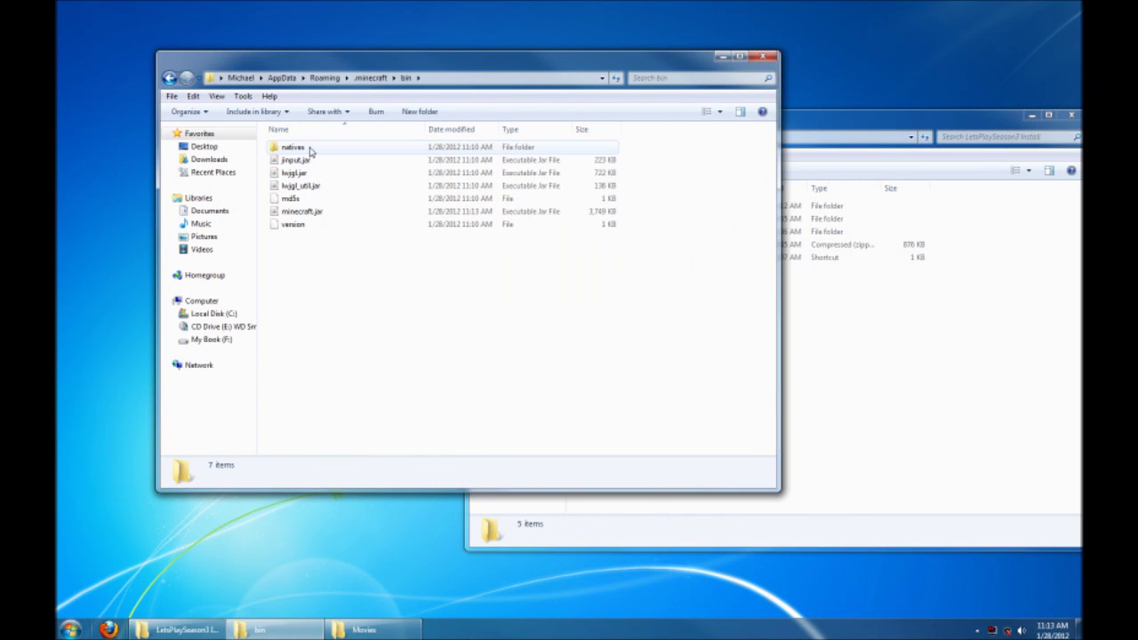
pyautogui.rightClick(313, 211)
pyautogui.moveTo(380, 233)
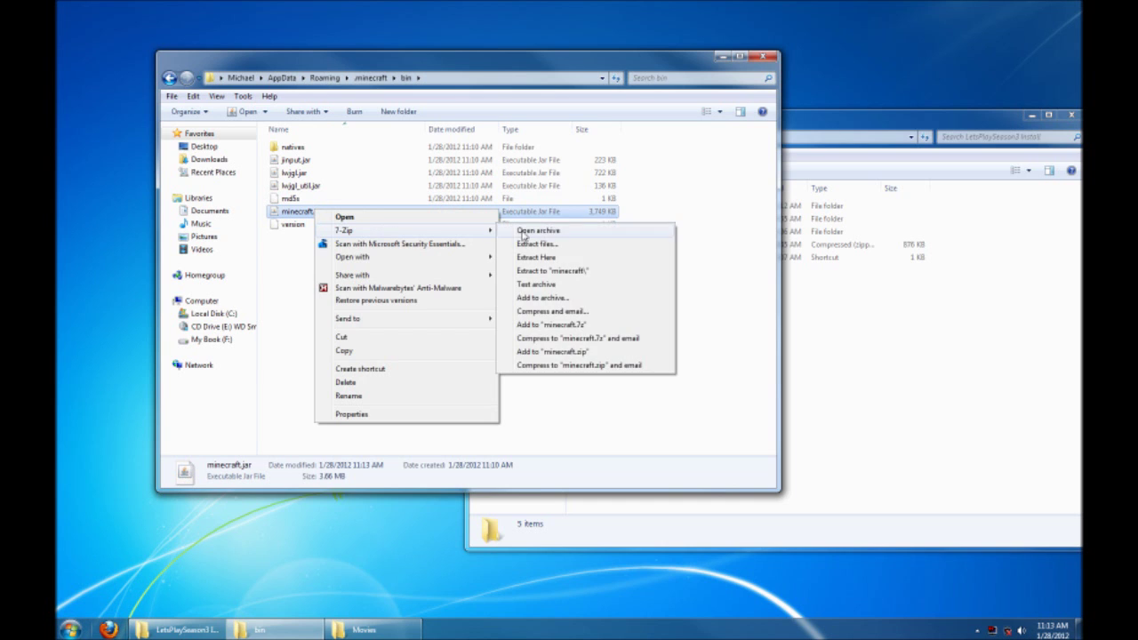
pyautogui.click(533, 231)
# - Extract AudioMod(1).zip from the JarMods folder into its own AudioMod(1) folder with 7-Zip
pyautogui.click(1019, 283)
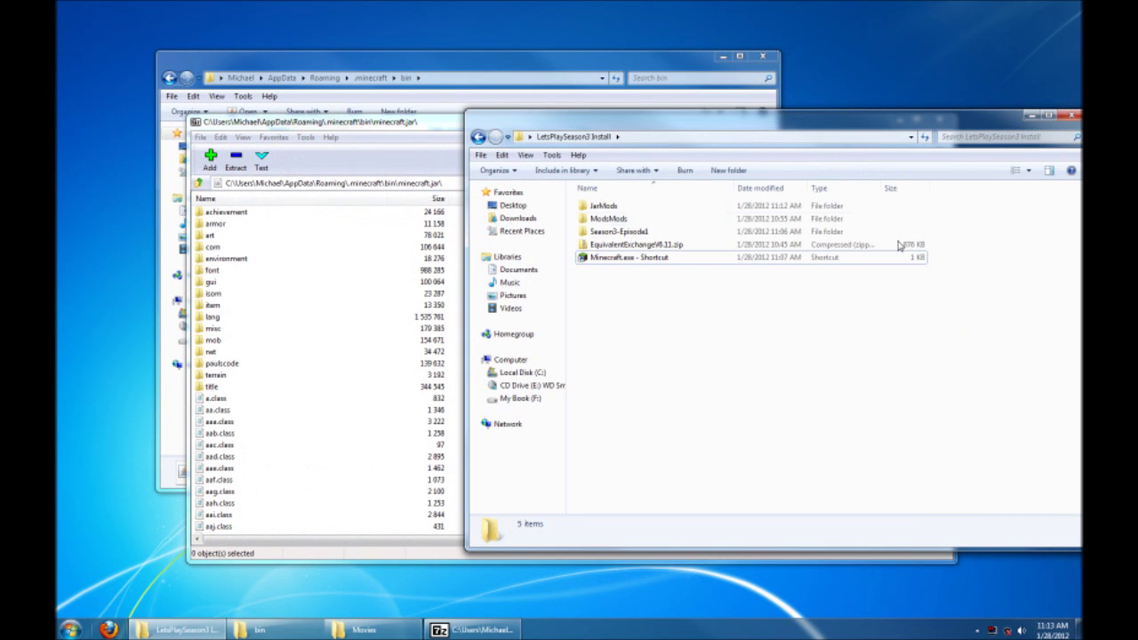
pyautogui.doubleClick(603, 206)
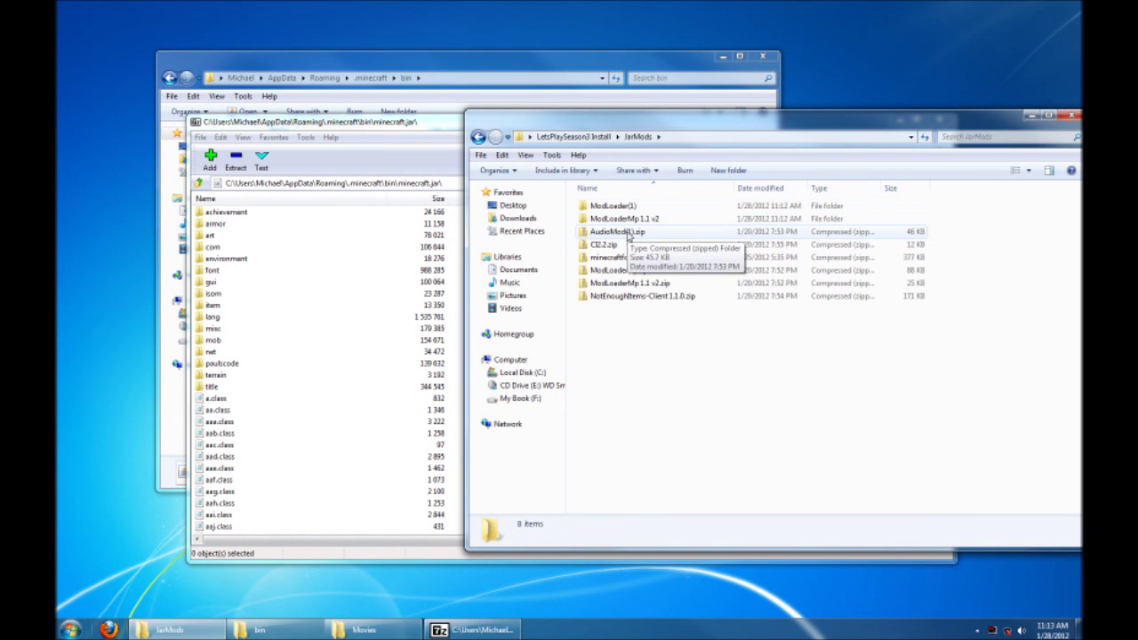
pyautogui.rightClick(627, 233)
pyautogui.moveTo(685, 301)
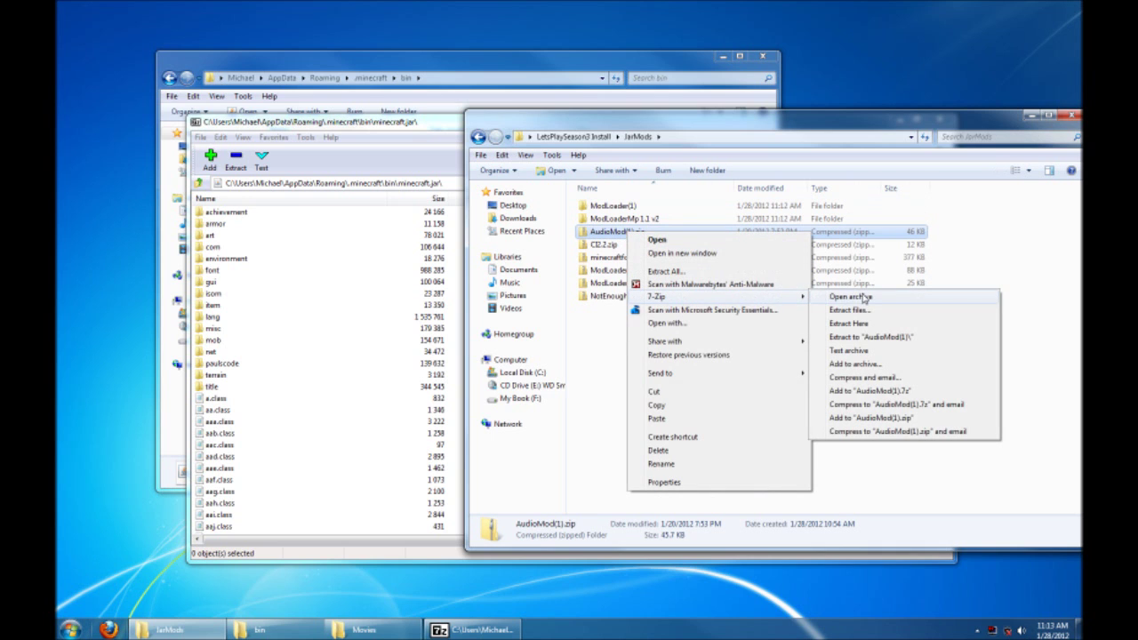
pyautogui.click(875, 340)
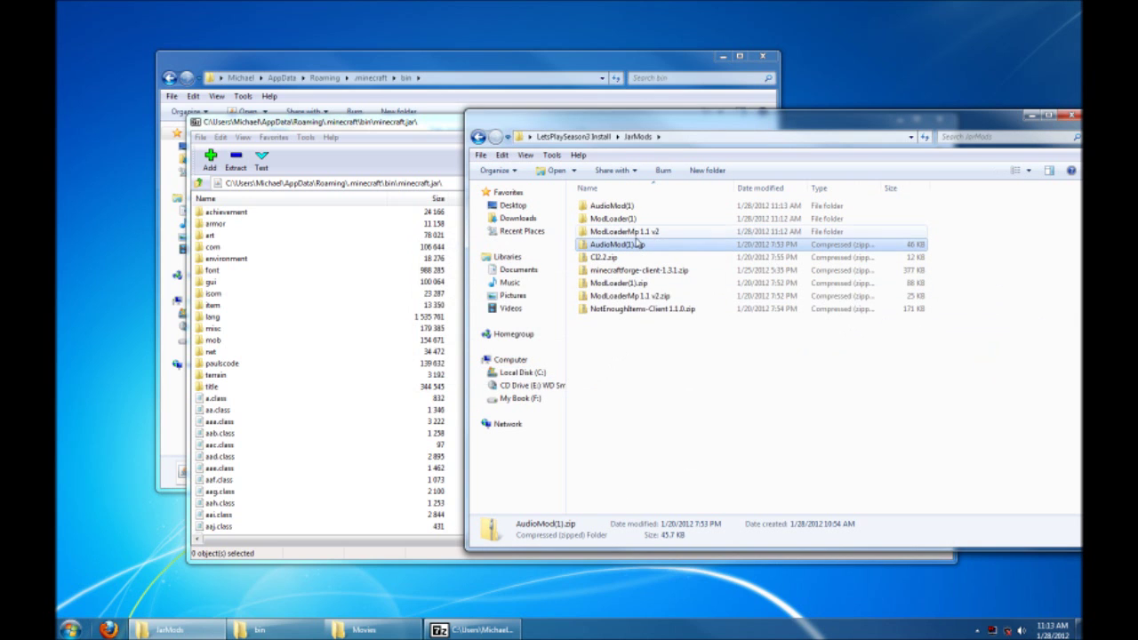
# - Copy the contents of the extracted AudioMod(1) folder into the root of the minecraft.jar archive
pyautogui.doubleClick(617, 206)
pyautogui.moveTo(717, 315); pyautogui.dragTo(330, 400)
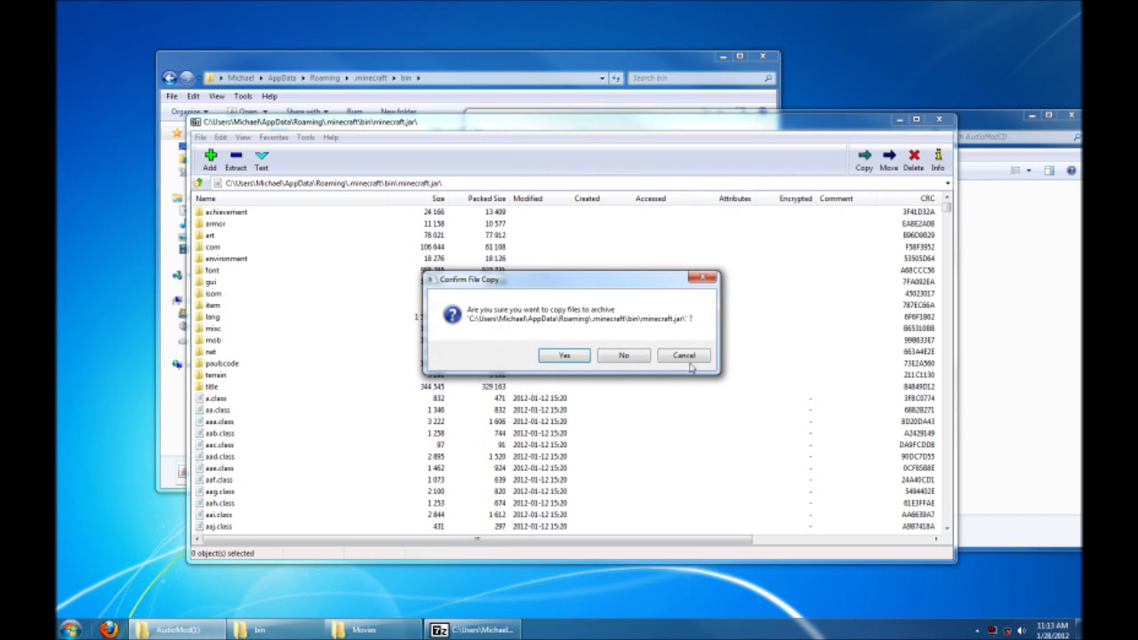
pyautogui.click(563, 356)
# - Return to the JarMods folder and extract minecraftforge-client-1.3.1.zip into its own folder with 7-Zip
pyautogui.click(613, 293)
pyautogui.press('BackSpace')
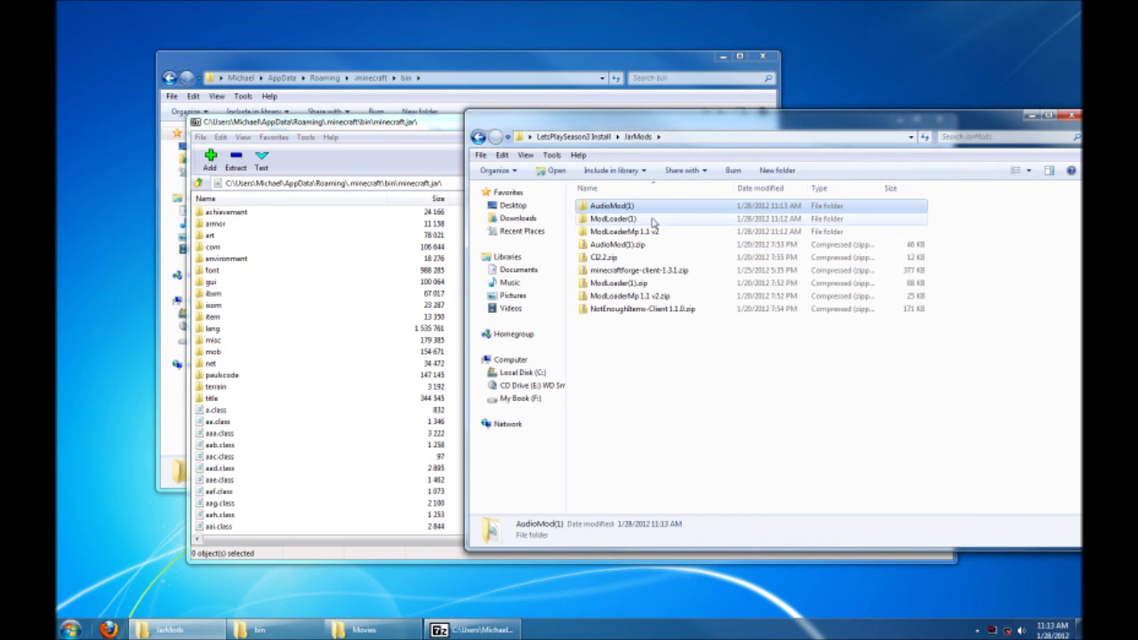
pyautogui.rightClick(649, 276)
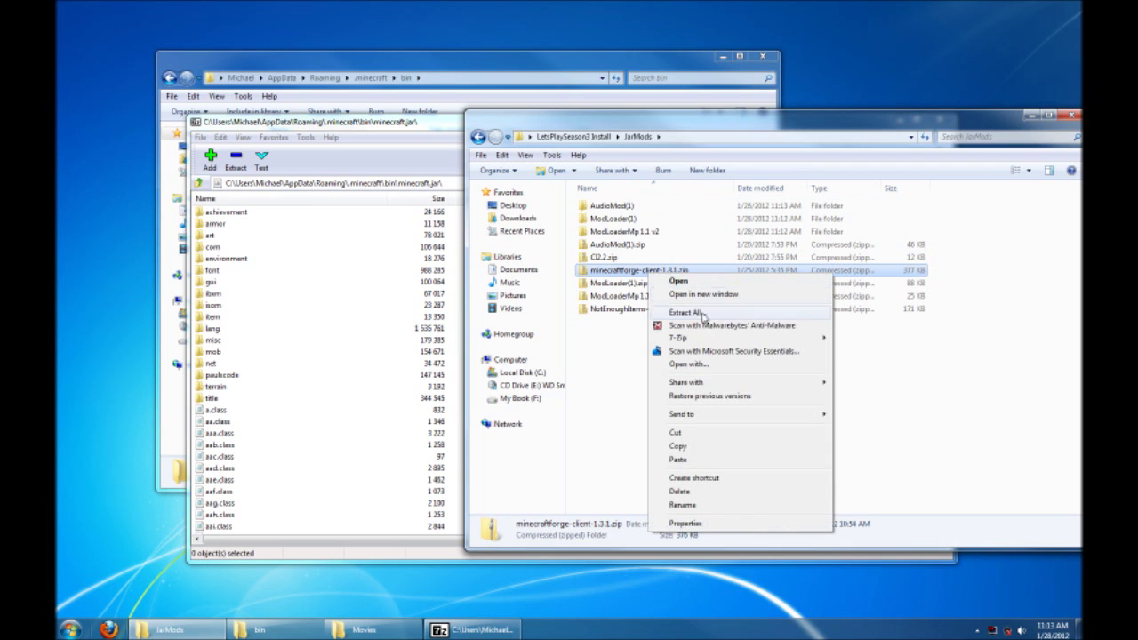
pyautogui.moveTo(702, 339)
pyautogui.click(887, 366)
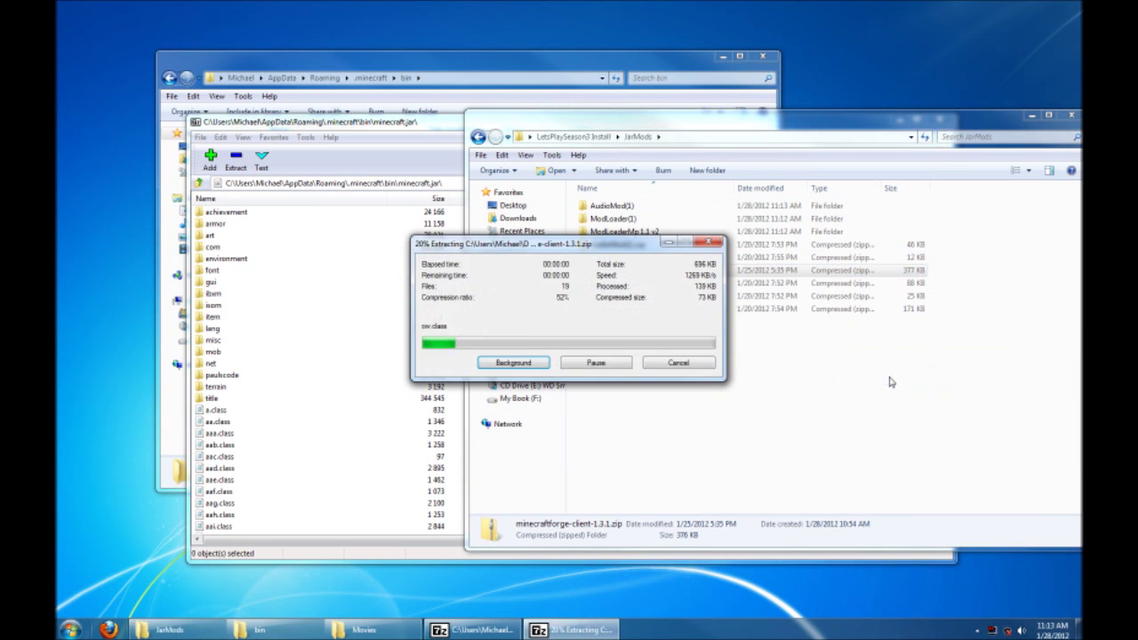
# - Copy everything from the extracted minecraftforge-client-1.3.1 folder into the root of the minecraft.jar archive
pyautogui.doubleClick(633, 218)
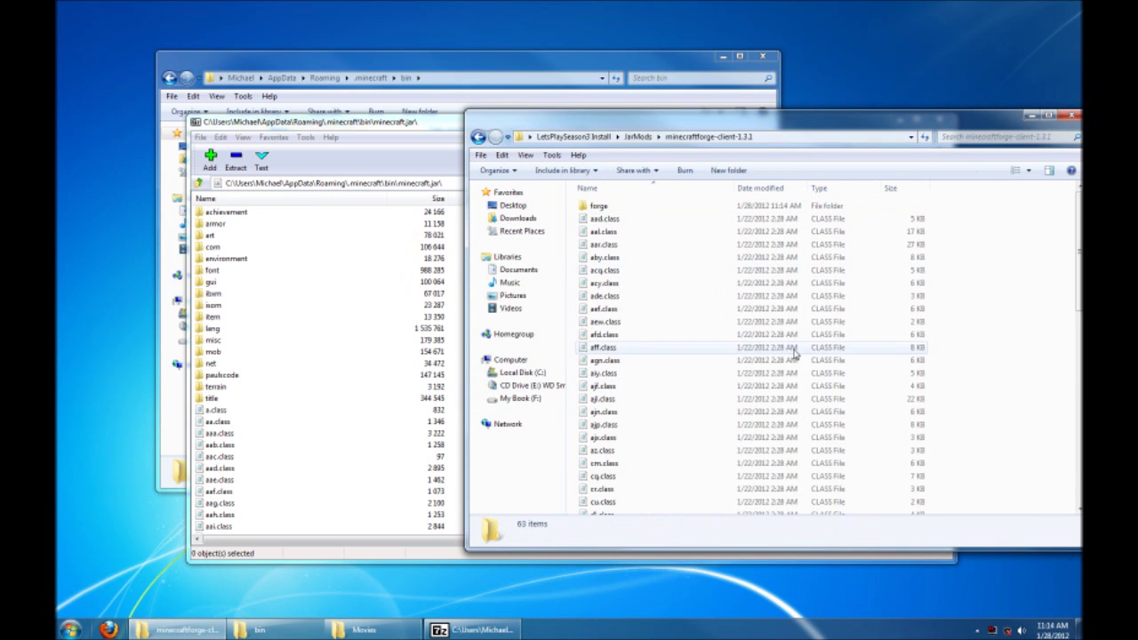
pyautogui.hotkey('ctrl', 'a')
pyautogui.moveTo(996, 271); pyautogui.dragTo(334, 354)
pyautogui.click(565, 356)
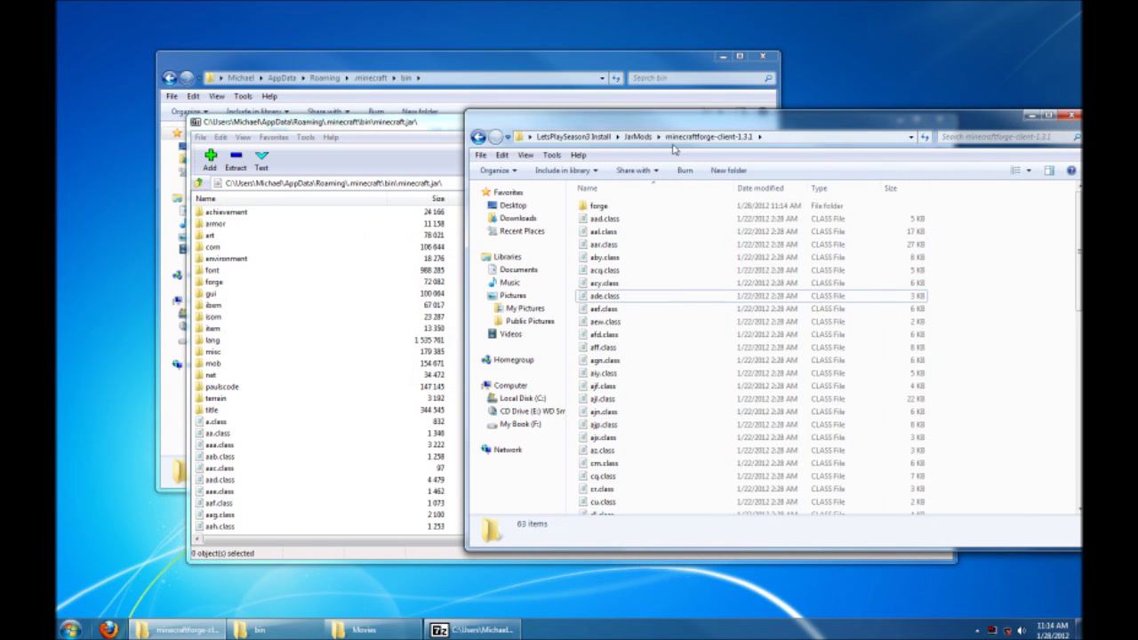
# - Extract NotEnoughItems-Client 1.1.0.zip from JarMods into its own folder with 7-Zip and open the extracted folder
pyautogui.click(639, 136)
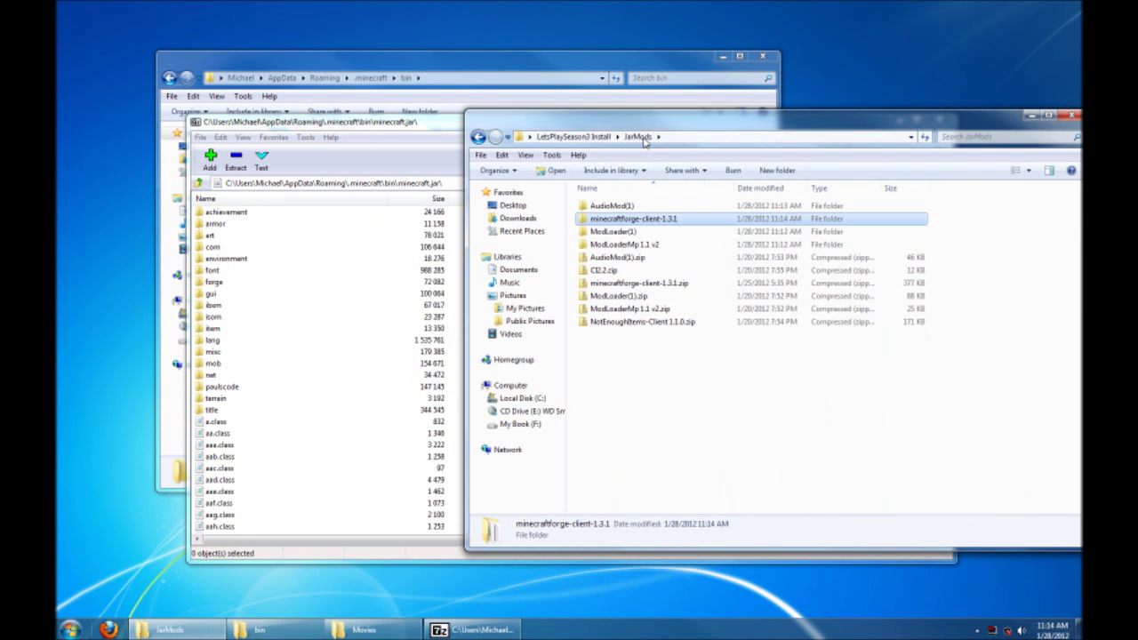
pyautogui.rightClick(637, 326)
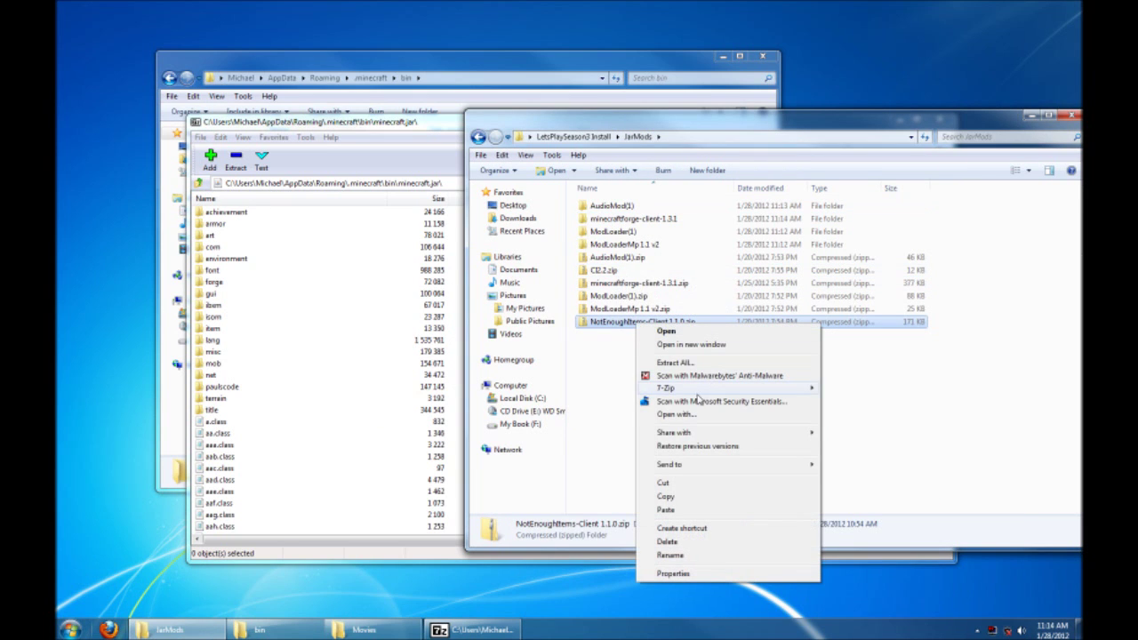
pyautogui.moveTo(702, 389)
pyautogui.click(886, 434)
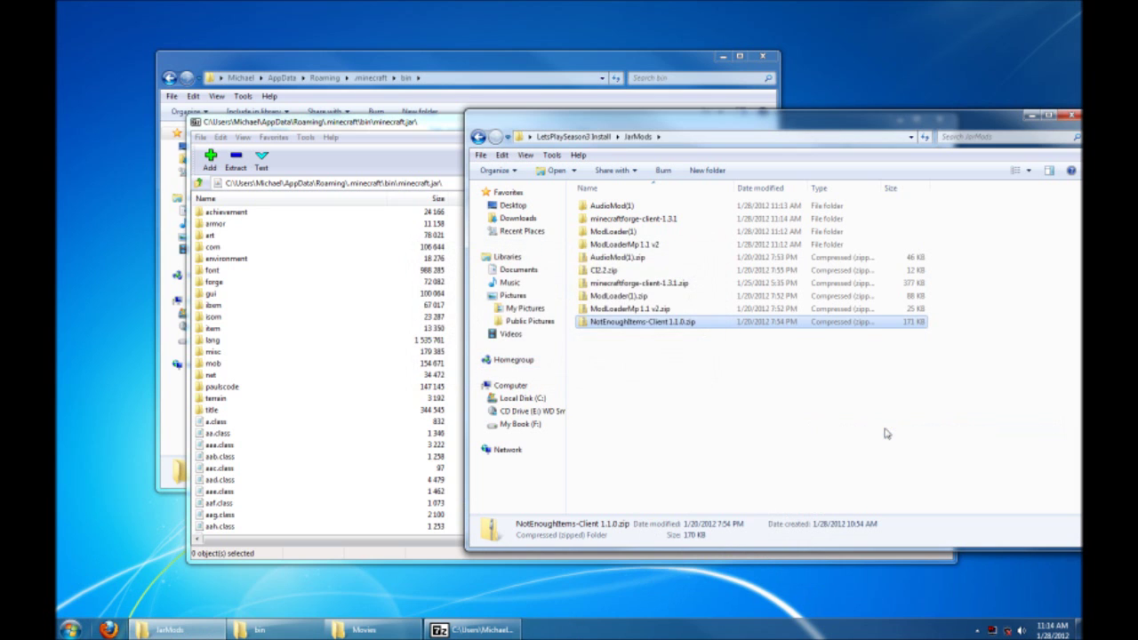
pyautogui.doubleClick(661, 260)
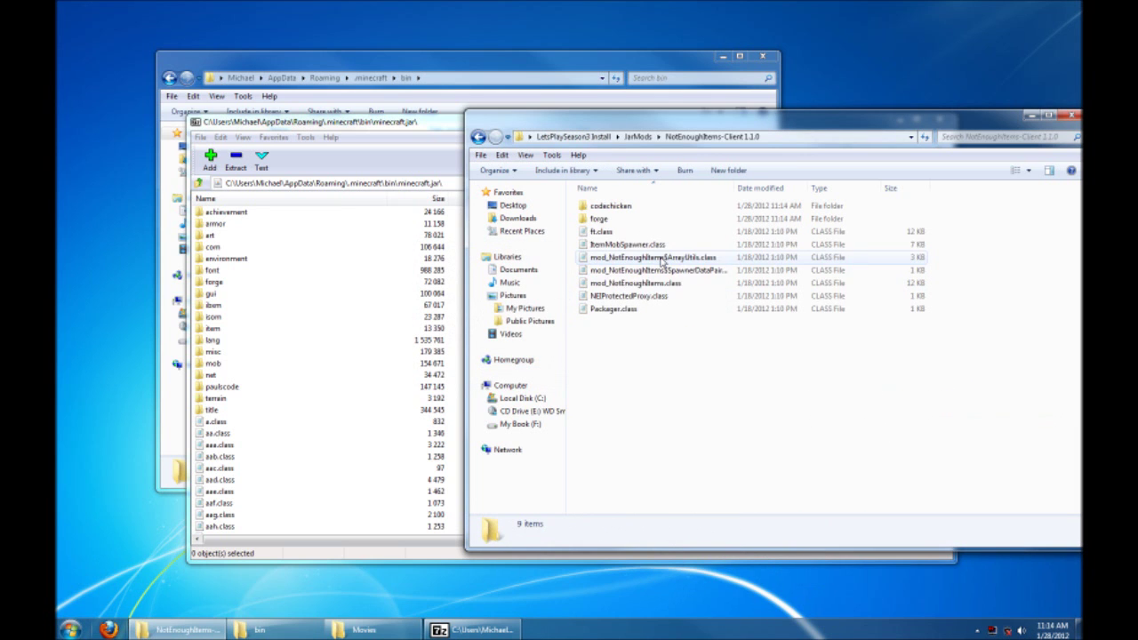
# - Copy everything from the extracted NotEnoughItems-Client 1.1.0 folder into the root of the minecraft.jar archive
pyautogui.hotkey('ctrl', 'a')
pyautogui.moveTo(660, 259); pyautogui.dragTo(401, 373)
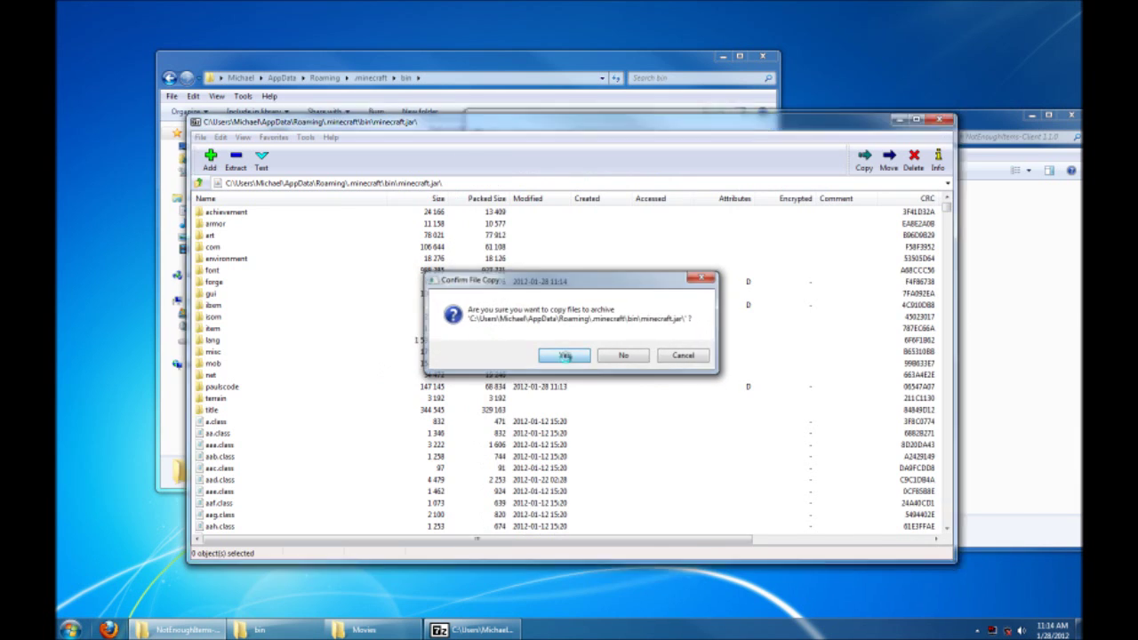
pyautogui.click(565, 354)
pyautogui.click(1003, 356)
# - Return to the JarMods folder, extract CI2.2.zip into its own folder with 7-Zip and open the extracted folder
pyautogui.click(640, 137)
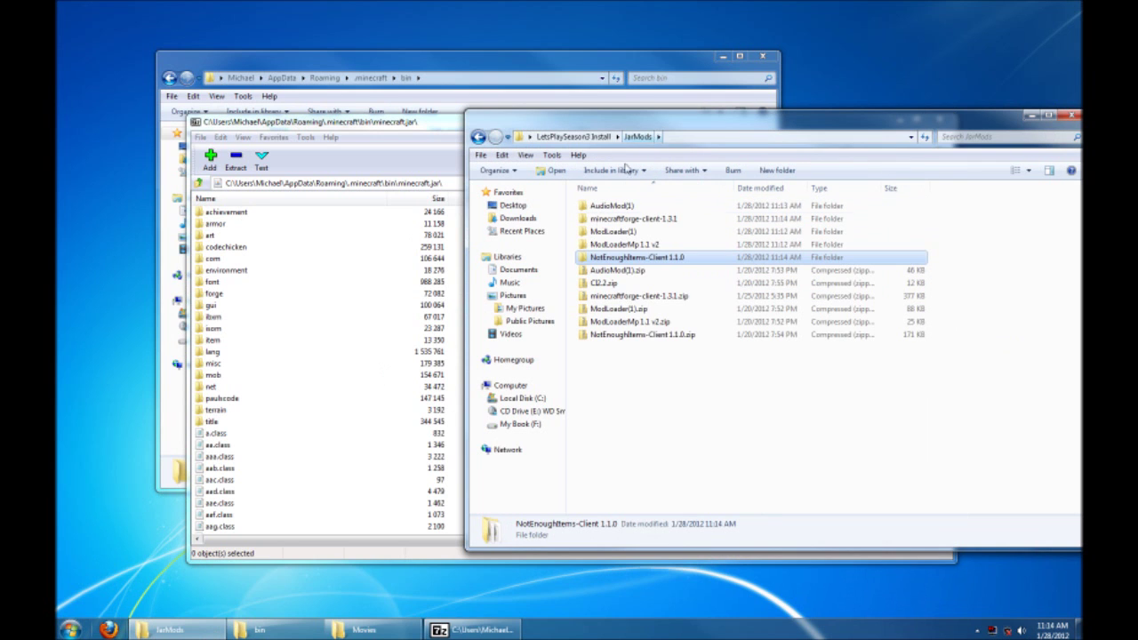
pyautogui.rightClick(612, 284)
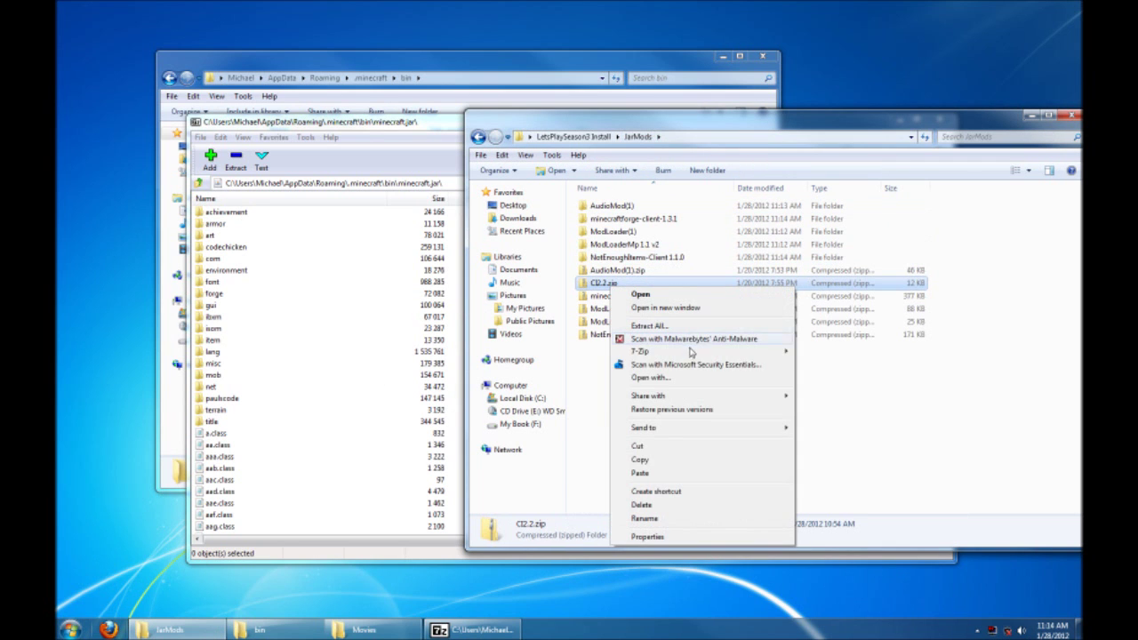
pyautogui.moveTo(690, 352)
pyautogui.click(857, 393)
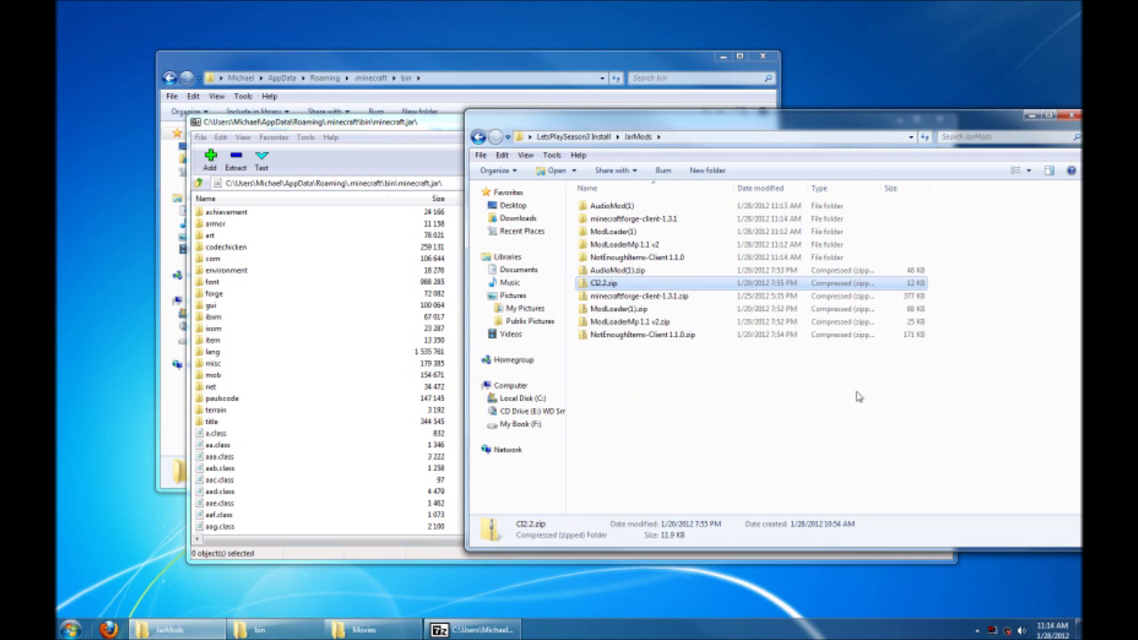
pyautogui.click(609, 220)
pyautogui.doubleClick(607, 220)
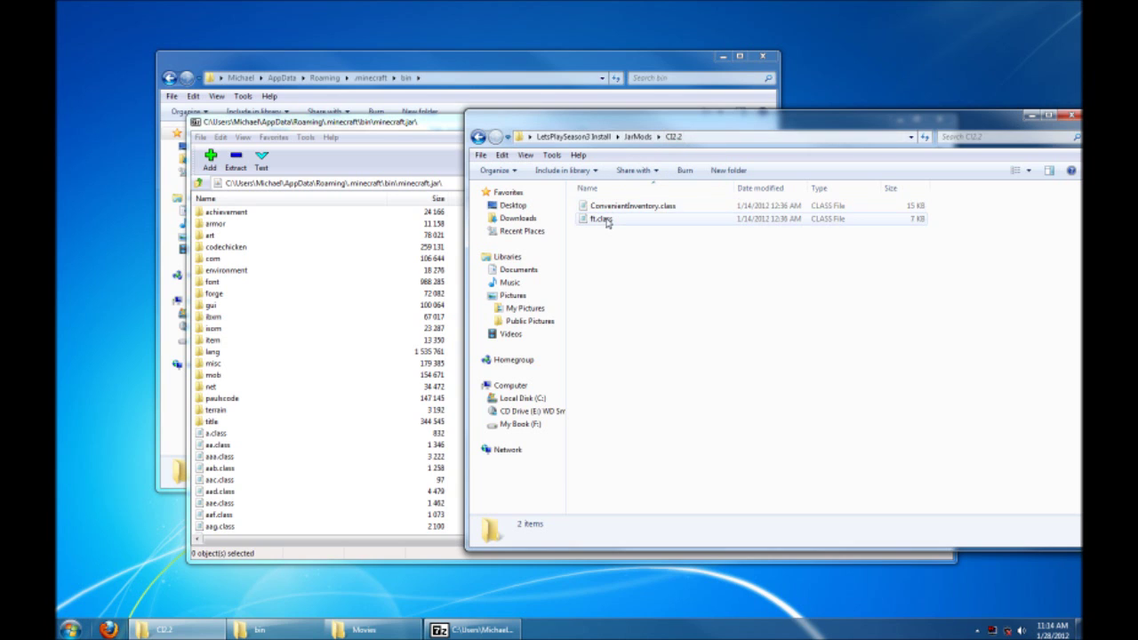
# - Check the NotEnoughItems-Client 1.1.0 folder for ft.class and copy only ConvenientInventory.class from the CI2.2 folder into the minecraft.jar root
pyautogui.press('BackSpace')
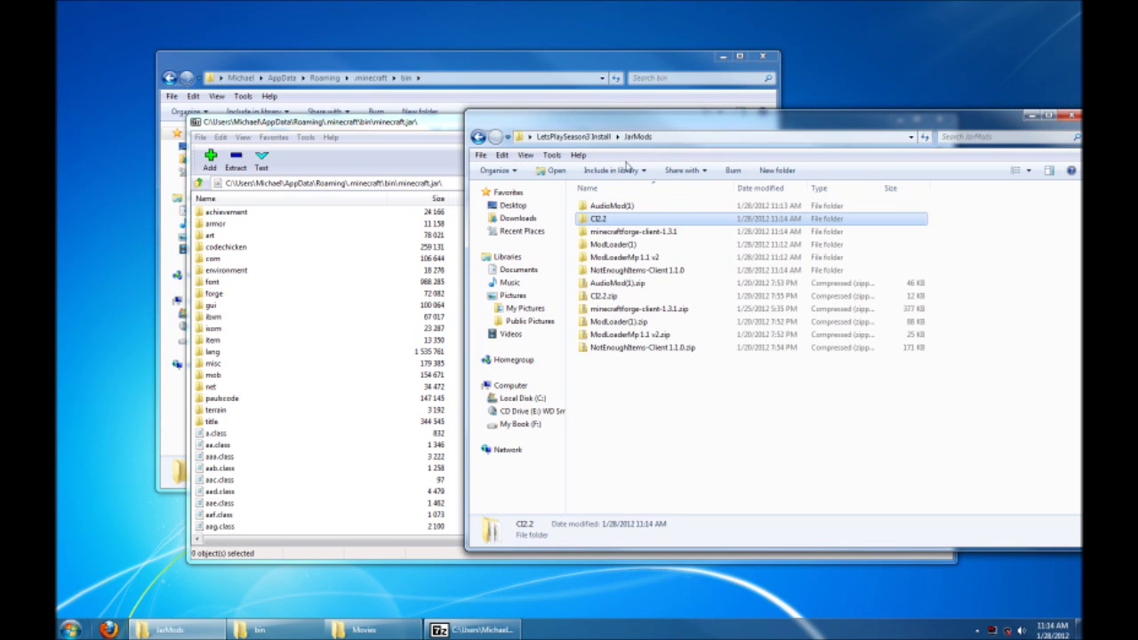
pyautogui.doubleClick(629, 271)
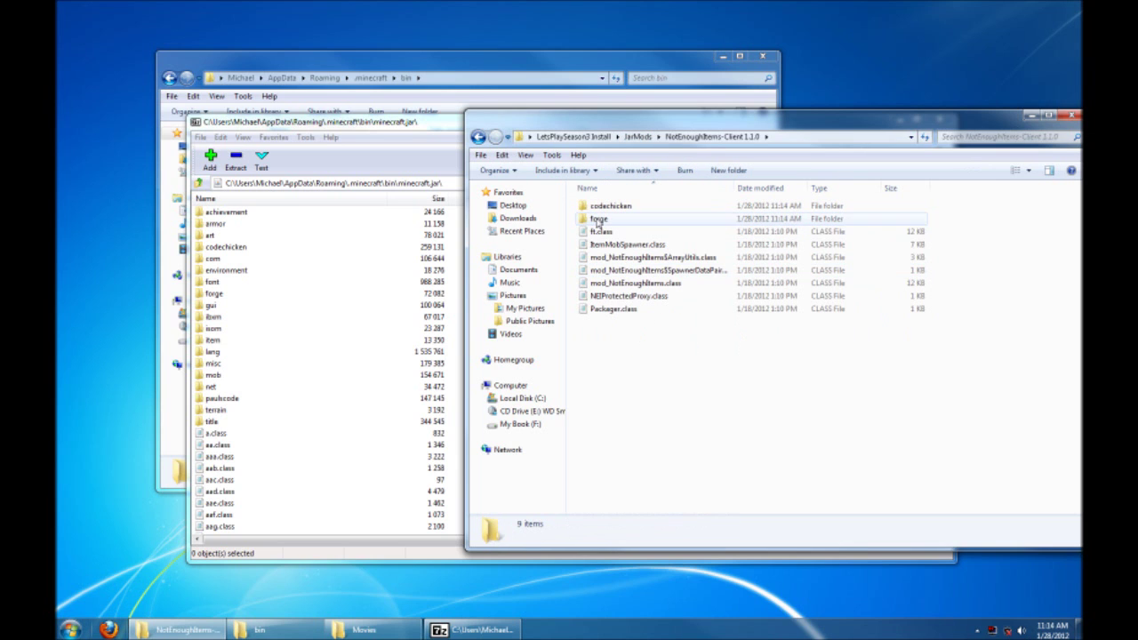
pyautogui.press('BackSpace')
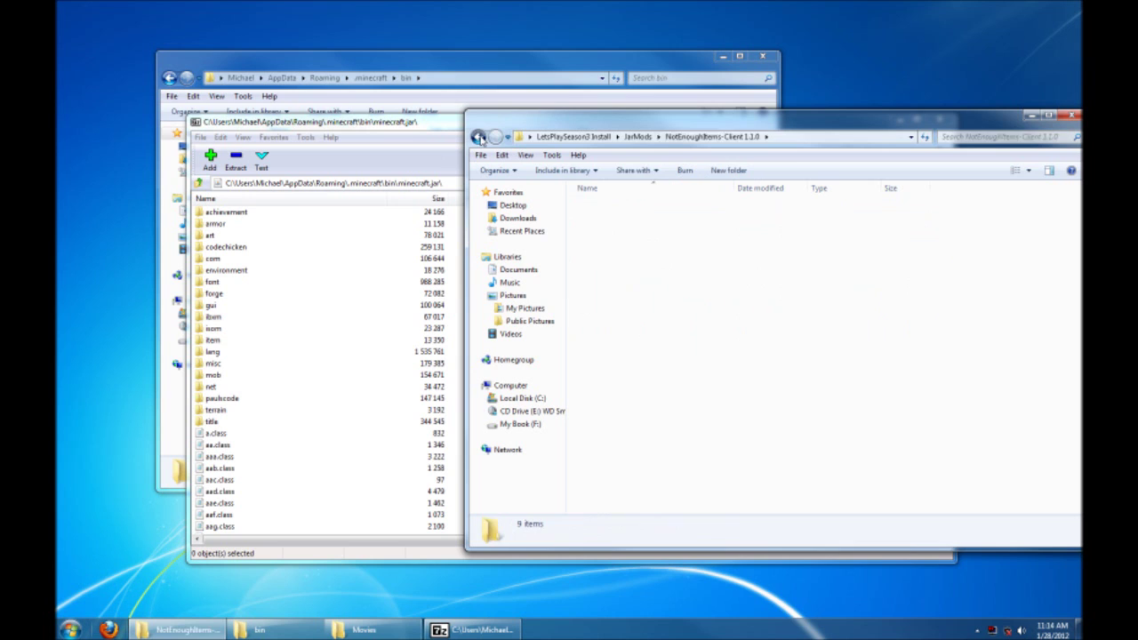
pyautogui.doubleClick(600, 220)
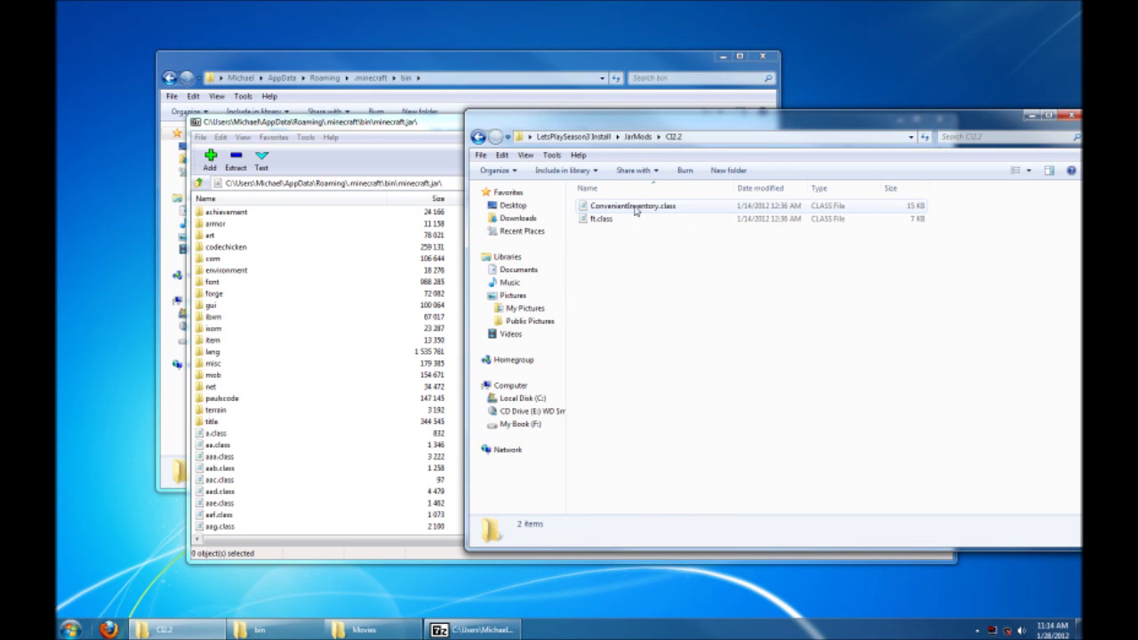
pyautogui.click(604, 221)
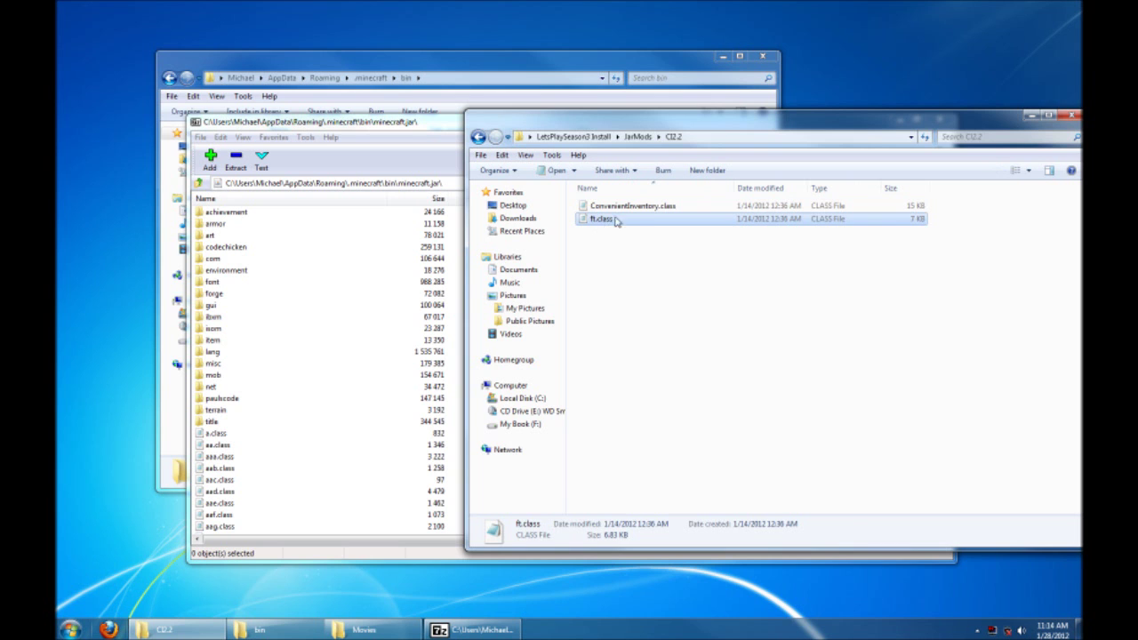
pyautogui.moveTo(626, 210); pyautogui.dragTo(474, 418)
pyautogui.click(563, 356)
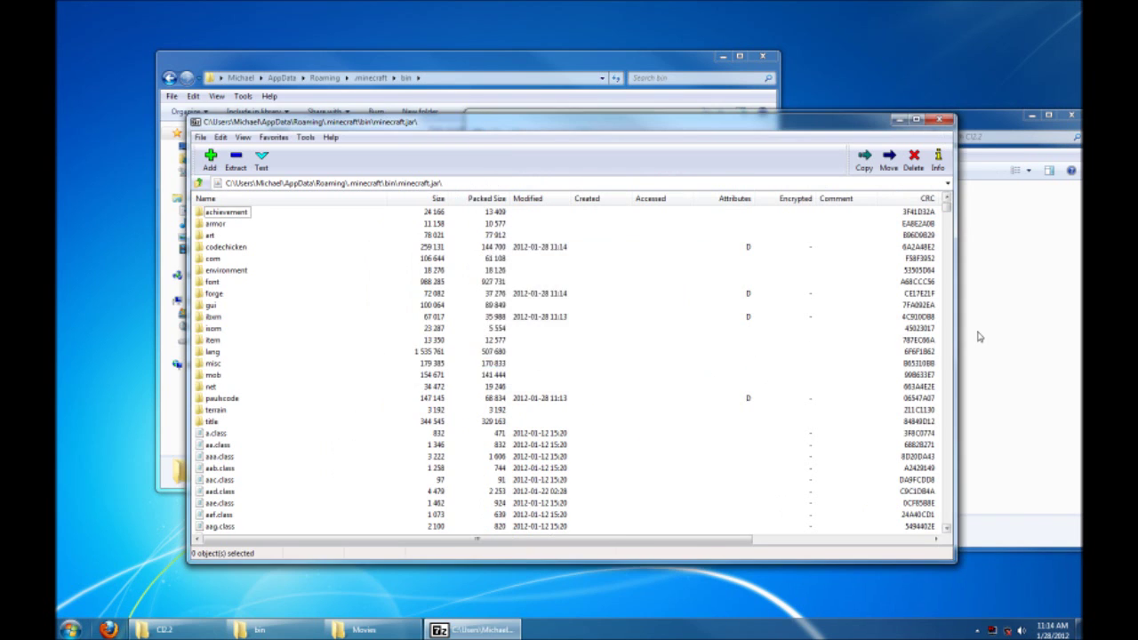
pyautogui.click(981, 334)
# - Go back to the LetsPlaySeason3 Install folder and close the minecraft.jar archive in 7-Zip
pyautogui.click(637, 137)
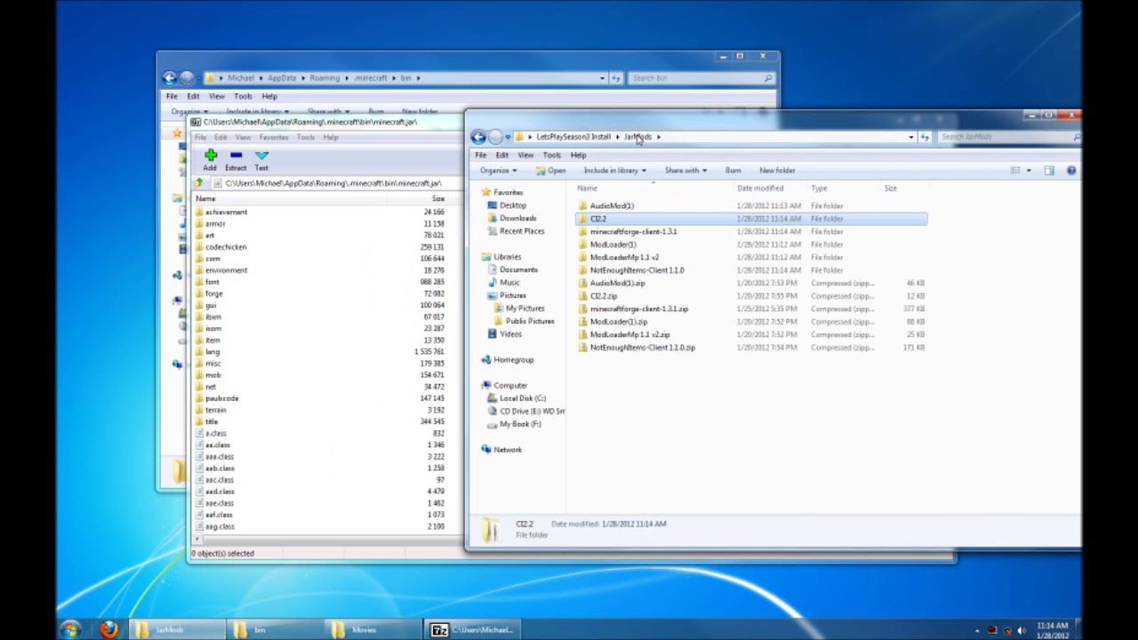
pyautogui.click(574, 136)
pyautogui.click(412, 128)
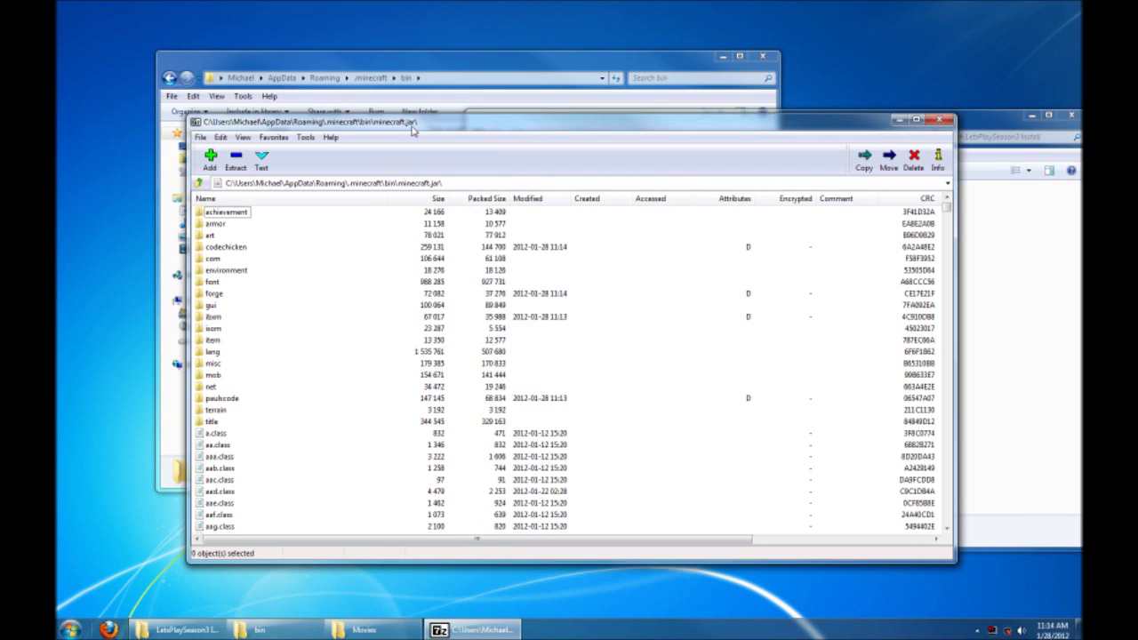
pyautogui.click(946, 119)
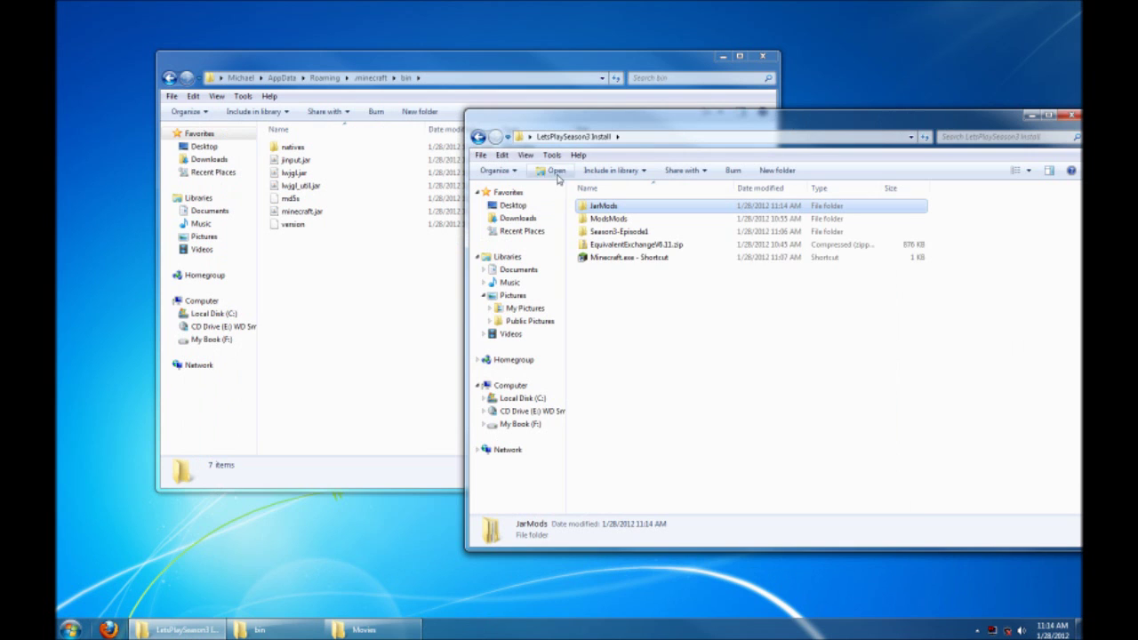
# - Launch Minecraft from its shortcut, show the .minecraft folder in the other file window and log in with the stored account
pyautogui.click(647, 256)
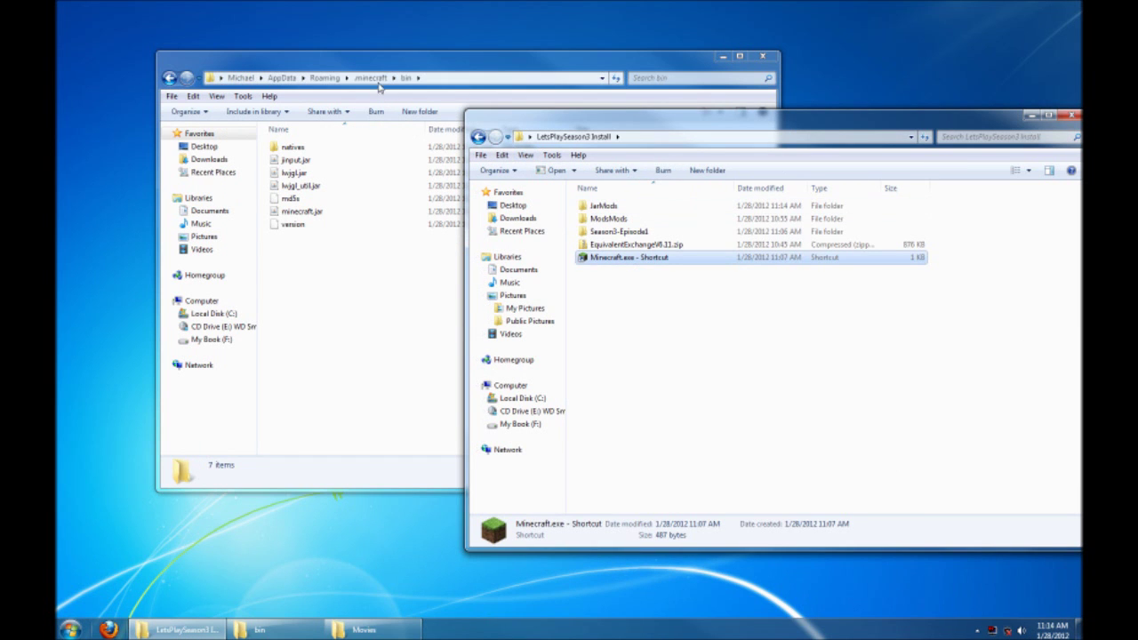
pyautogui.click(370, 78)
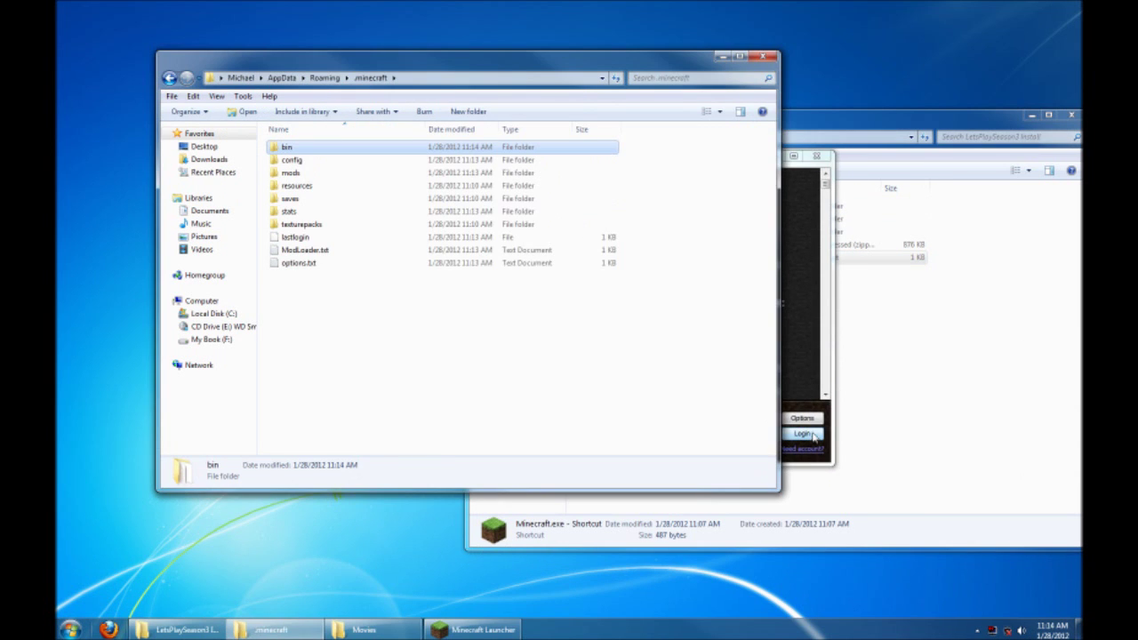
pyautogui.click(809, 433)
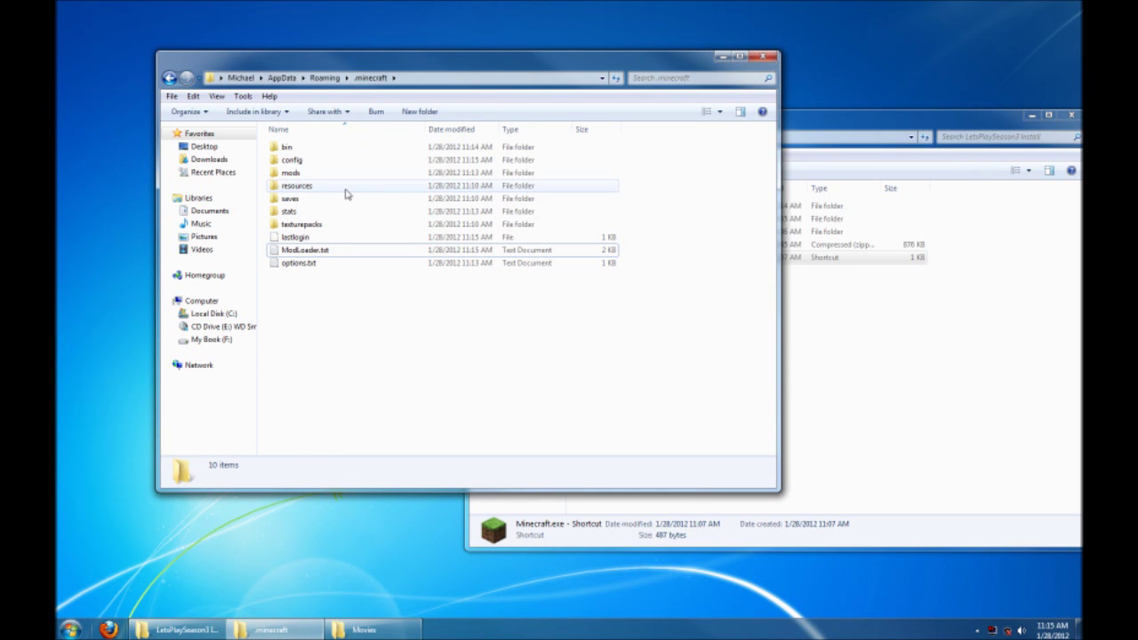
# - Open the ModsMods folder of the install files and the mods folder inside .minecraft in the two file windows
pyautogui.click(940, 330)
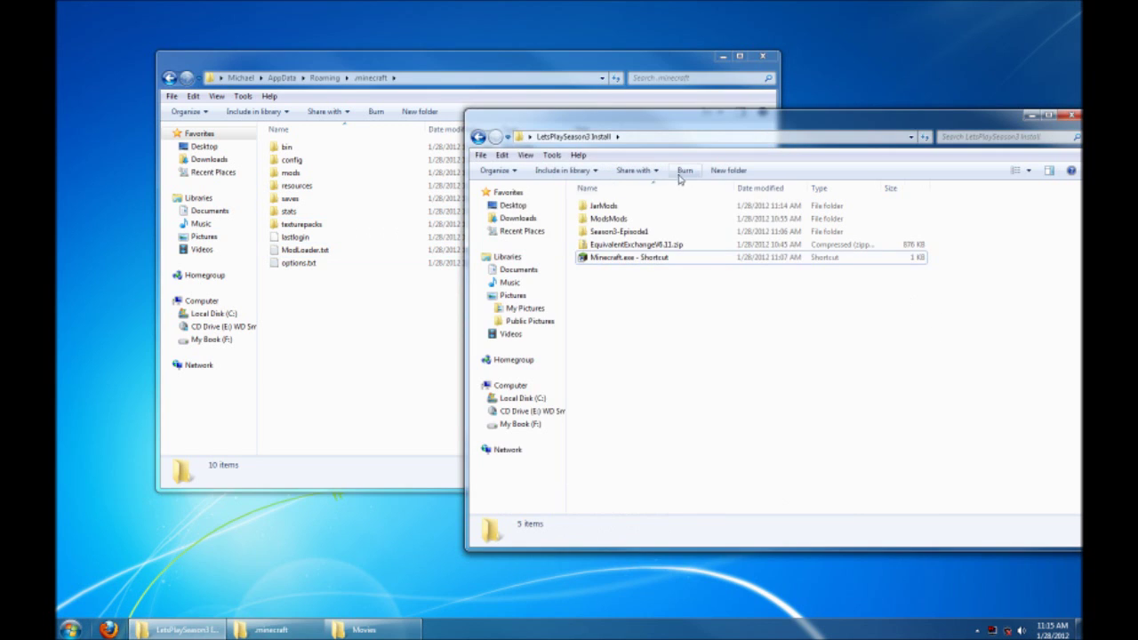
pyautogui.doubleClick(617, 207)
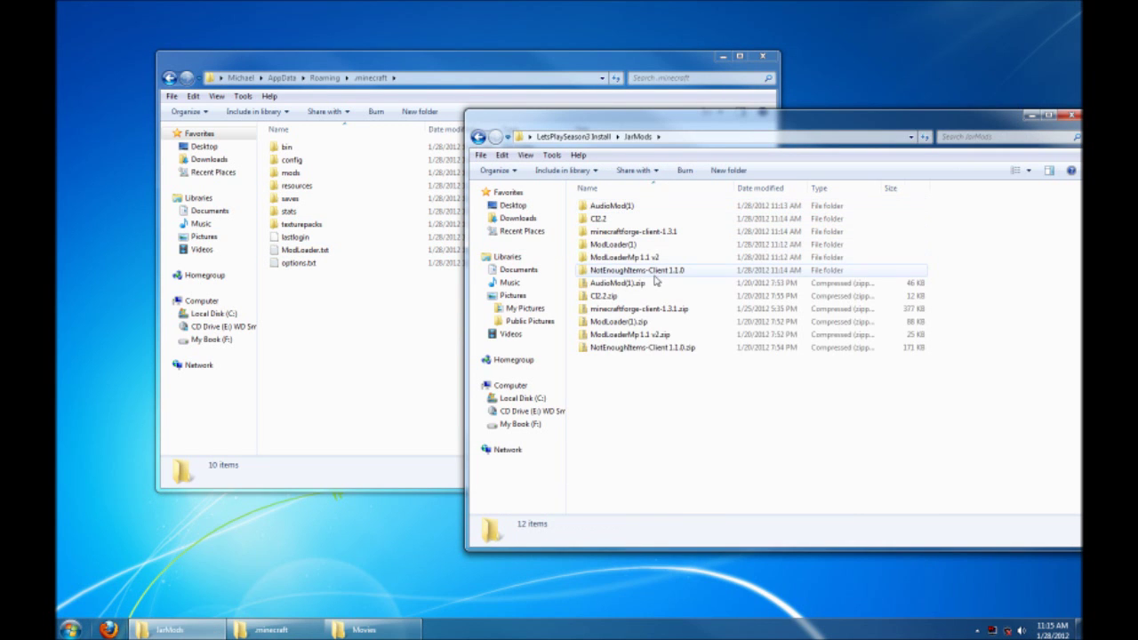
pyautogui.click(574, 136)
pyautogui.doubleClick(607, 220)
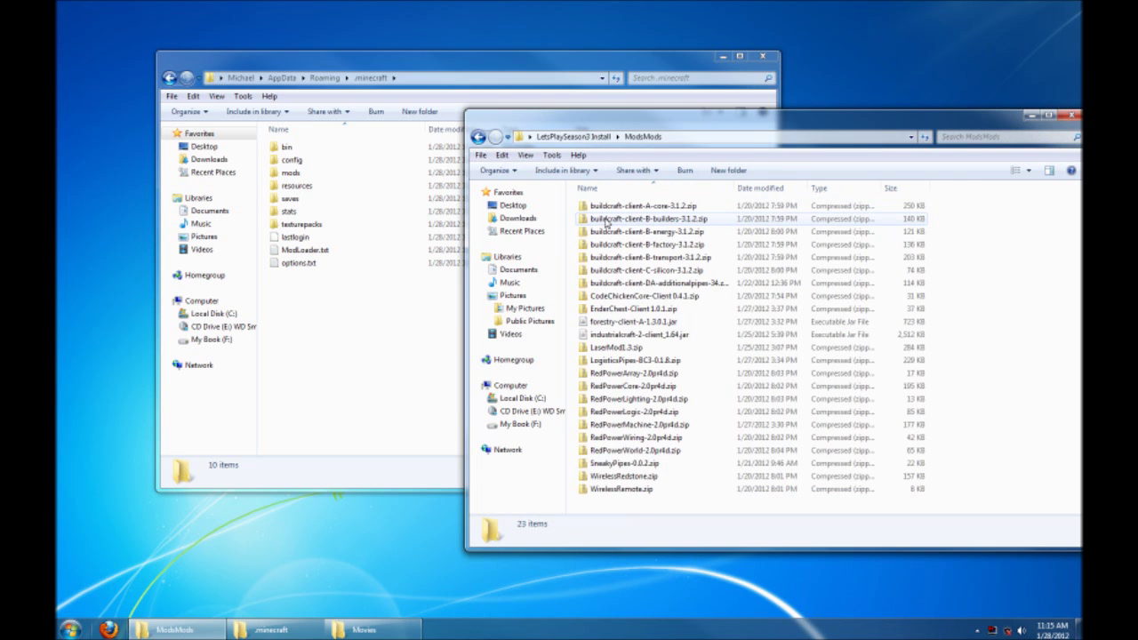
pyautogui.doubleClick(324, 174)
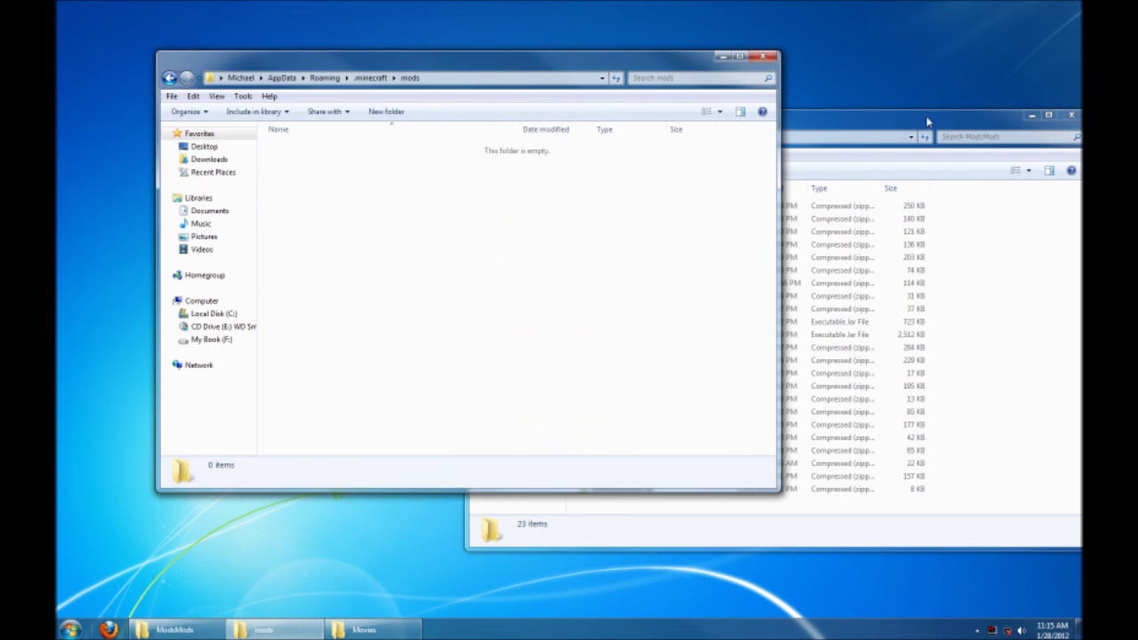
# - Copy CodeChickenCore-Client 0.4.1.zip from ModsMods into the .minecraft mods folder
pyautogui.click(933, 113)
pyautogui.click(681, 298)
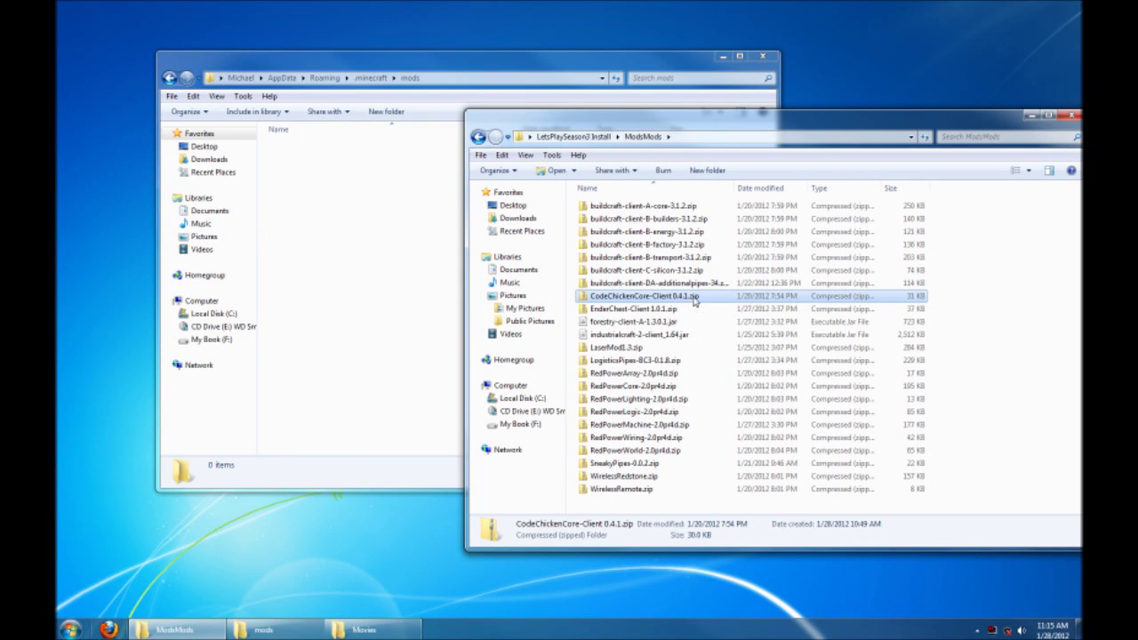
pyautogui.moveTo(695, 301); pyautogui.dragTo(360, 234)
pyautogui.click(401, 277)
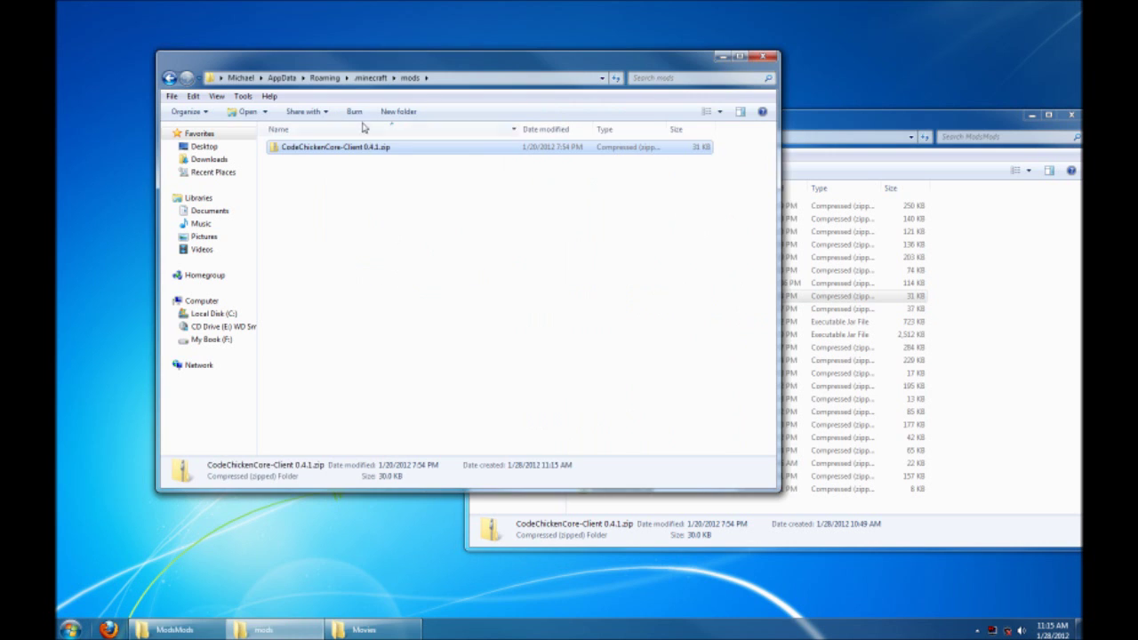
# - Launch Minecraft again from the shortcut in LetsPlaySeason3 Install, log in and show the .minecraft folder in the other file window
pyautogui.click(836, 129)
pyautogui.click(573, 136)
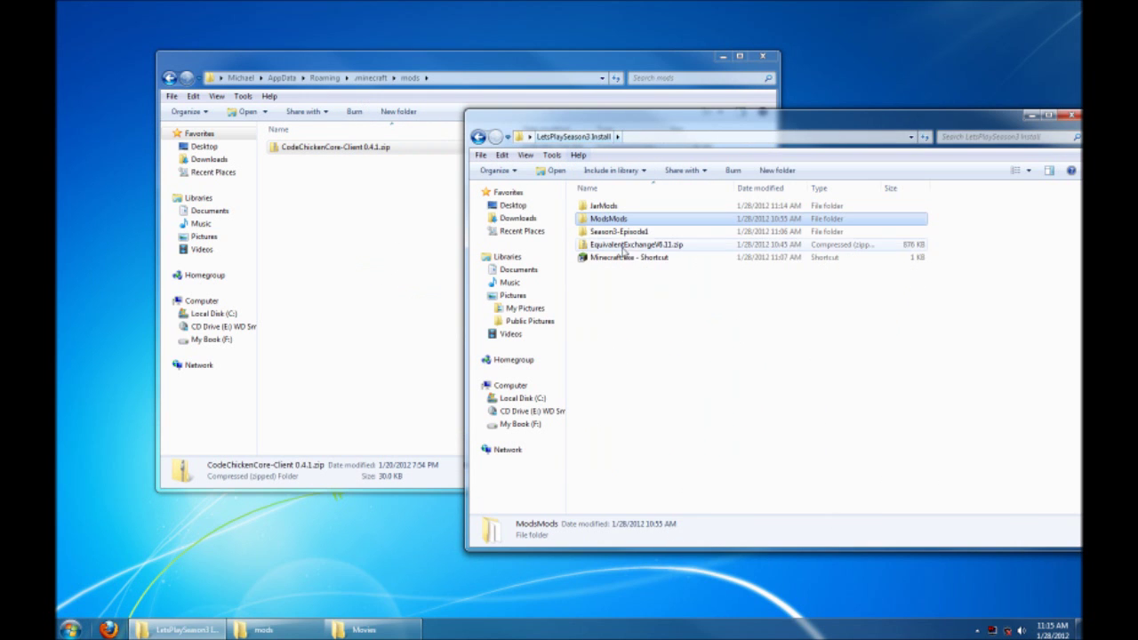
pyautogui.click(632, 259)
pyautogui.doubleClick(632, 258)
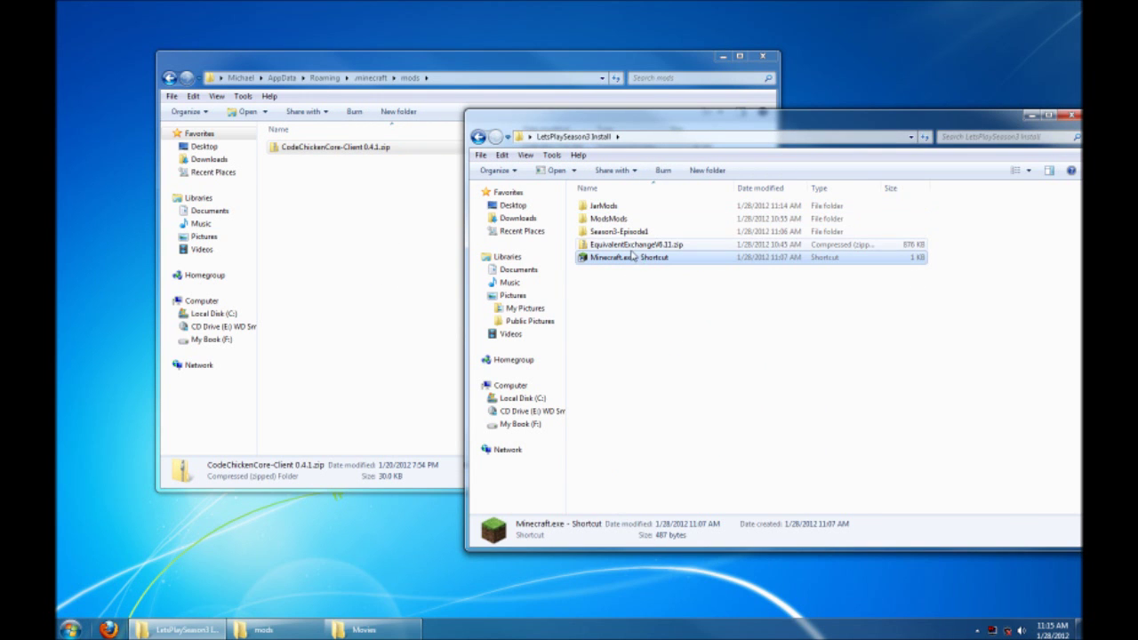
pyautogui.click(817, 434)
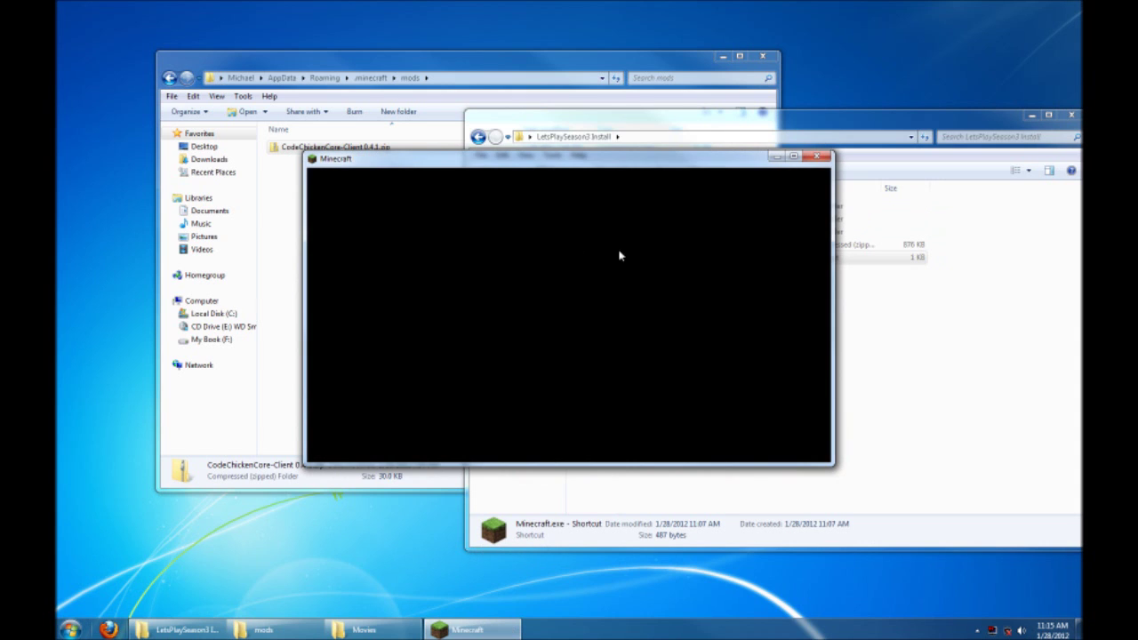
pyautogui.click(384, 79)
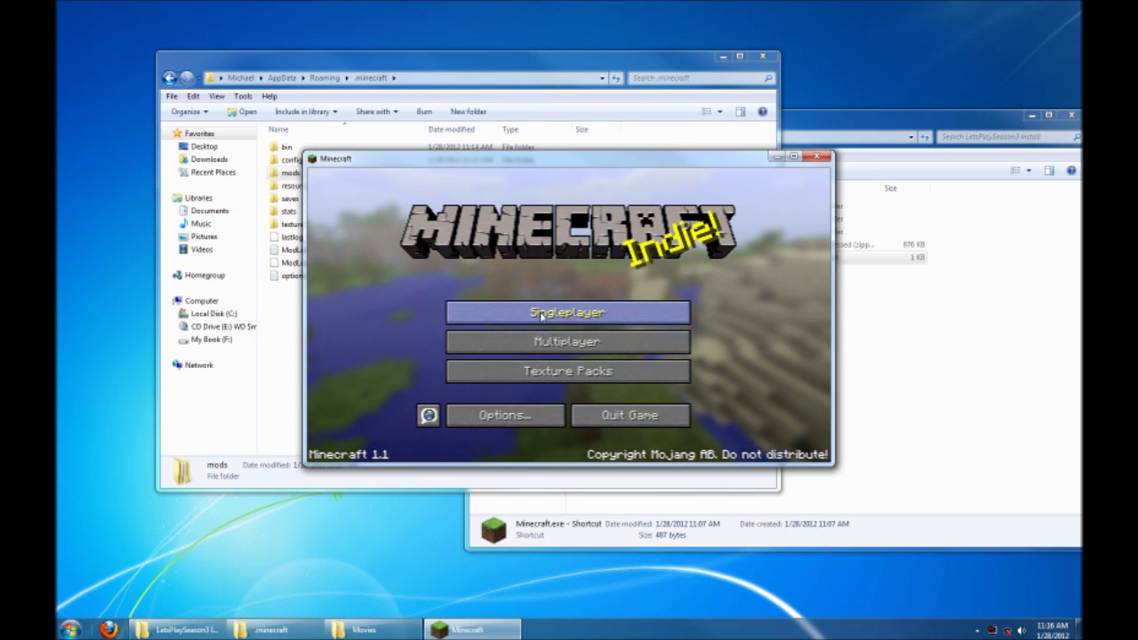
# - Create a new single-player world and resume play from the game menu
pyautogui.click(542, 314)
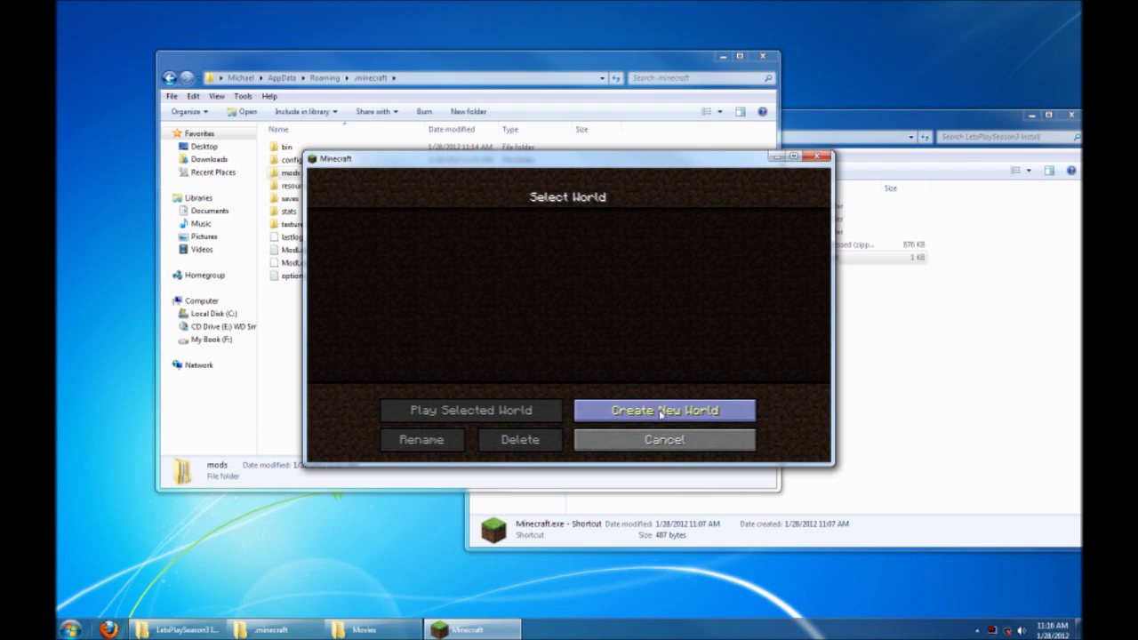
pyautogui.click(662, 411)
pyautogui.click(525, 445)
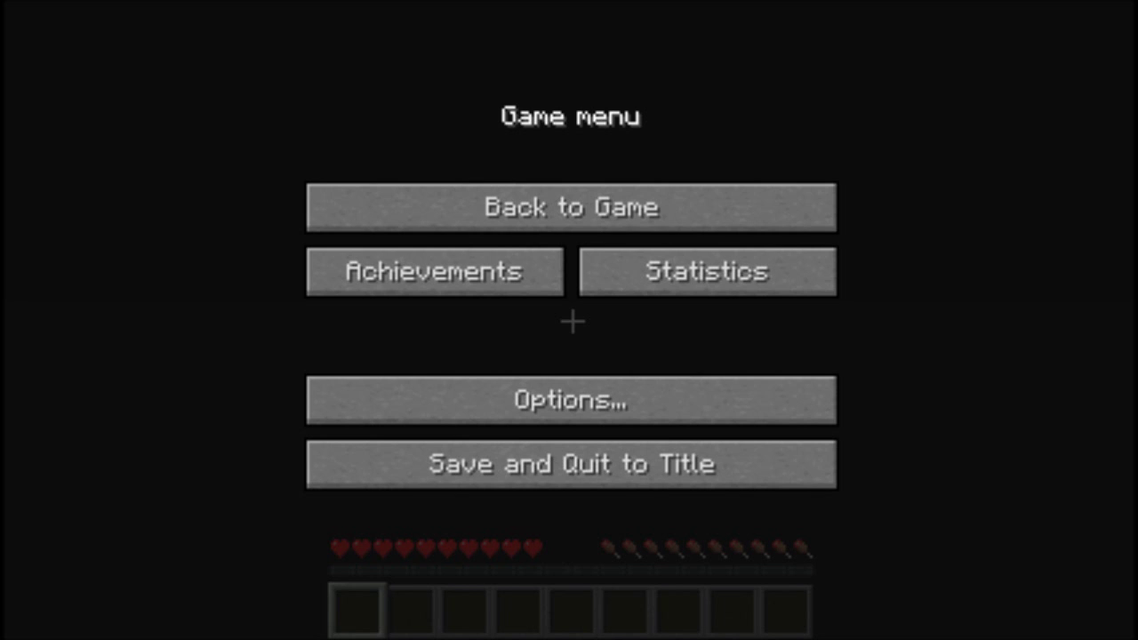
pyautogui.click(740, 195)
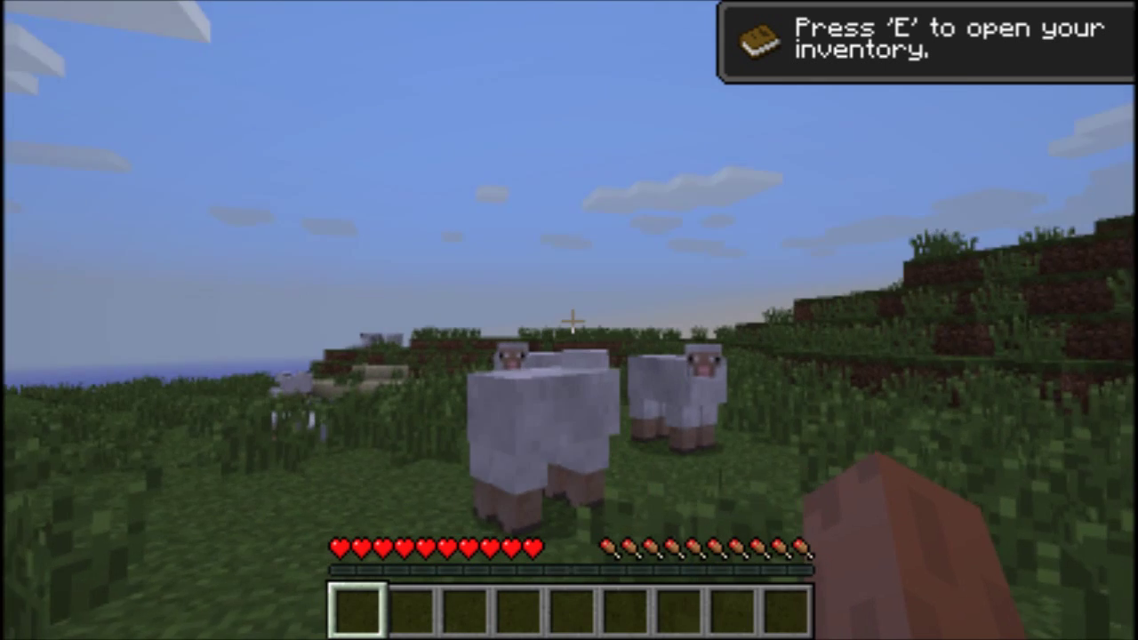
# - Open the inventory and page through the NotEnoughItems item list to its last page
pyautogui.press('e')
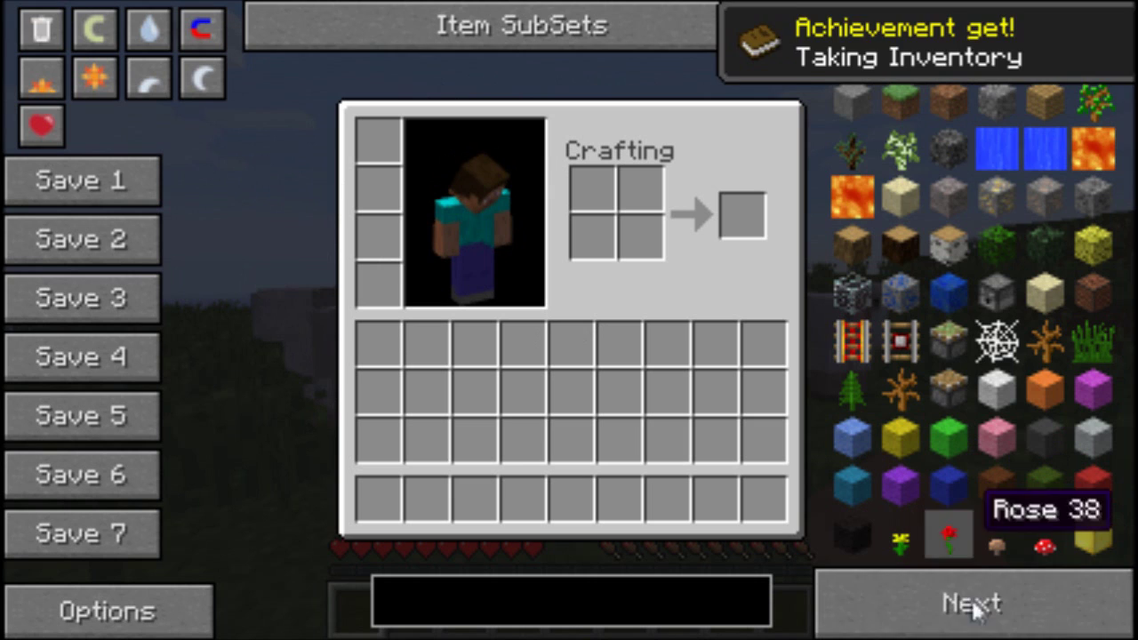
pyautogui.click(996, 622)
pyautogui.click(996, 622)
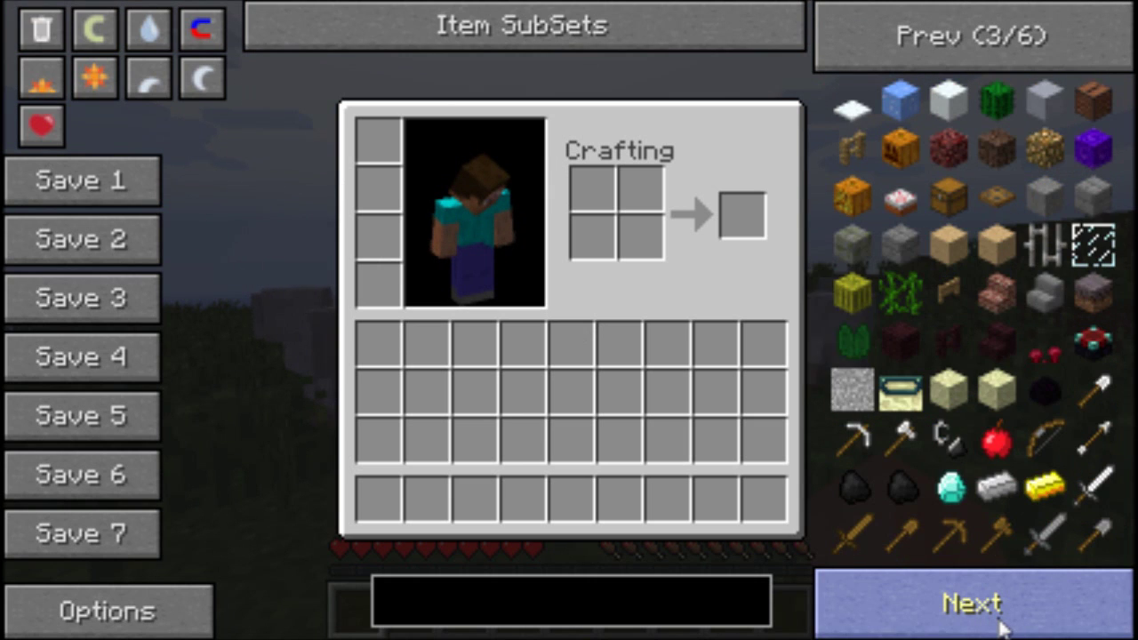
pyautogui.click(999, 622)
pyautogui.click(1000, 622)
pyautogui.click(1001, 624)
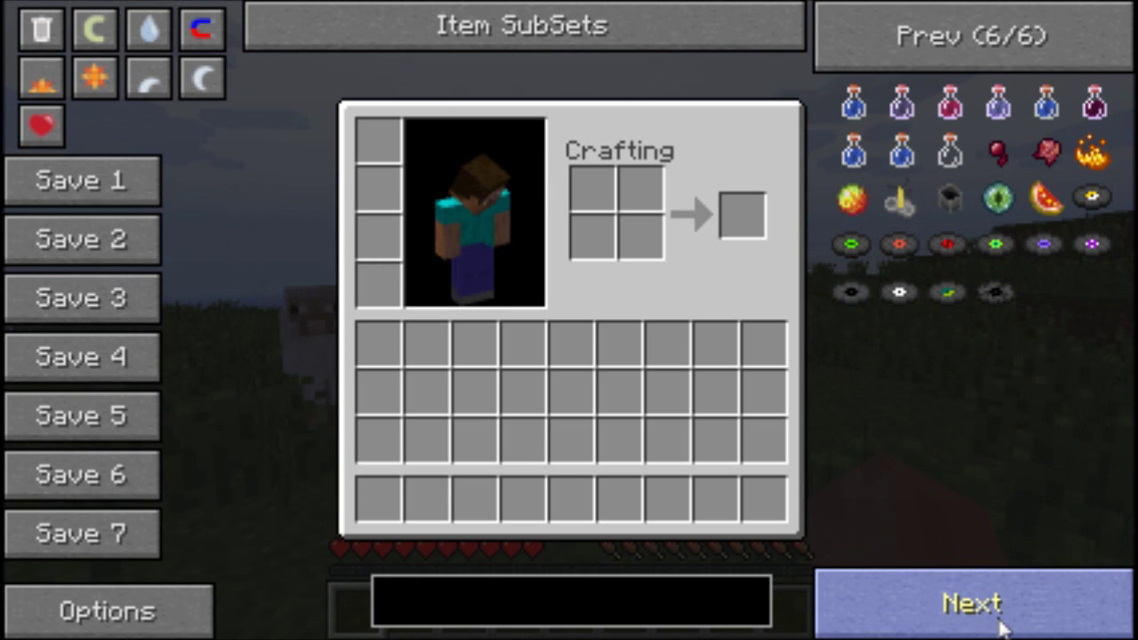
pyautogui.click(1001, 624)
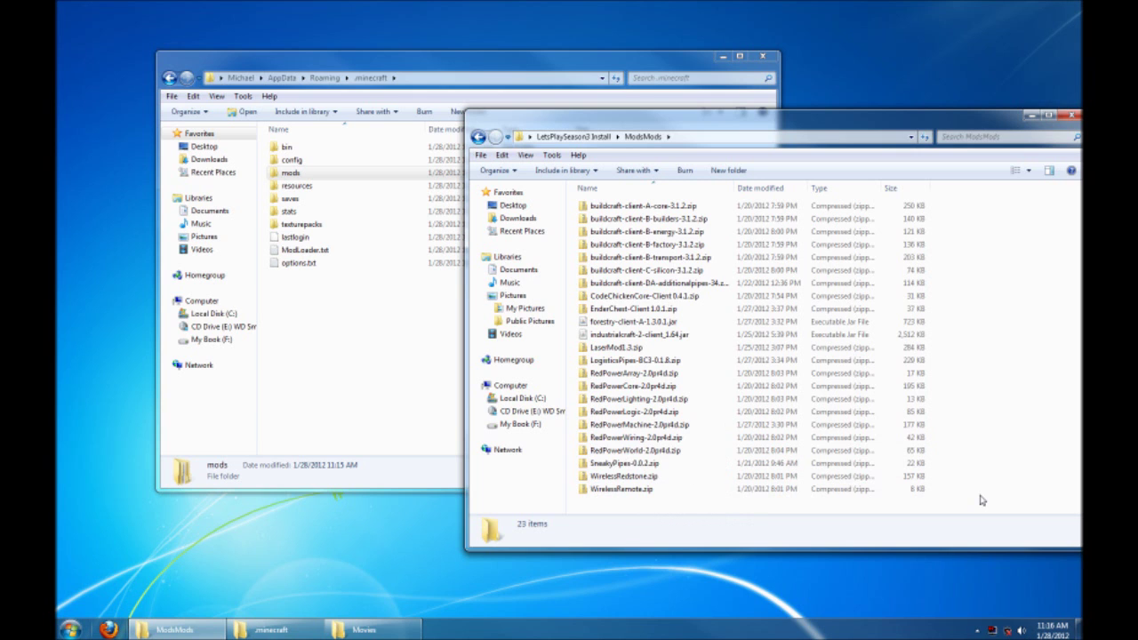
# - Copy all files from ModsMods into the .minecraft mods folder, replacing the existing CodeChickenCore-Client 0.4.1.zip, and return to .minecraft
pyautogui.moveTo(981, 503); pyautogui.dragTo(623, 207)
pyautogui.doubleClick(276, 172)
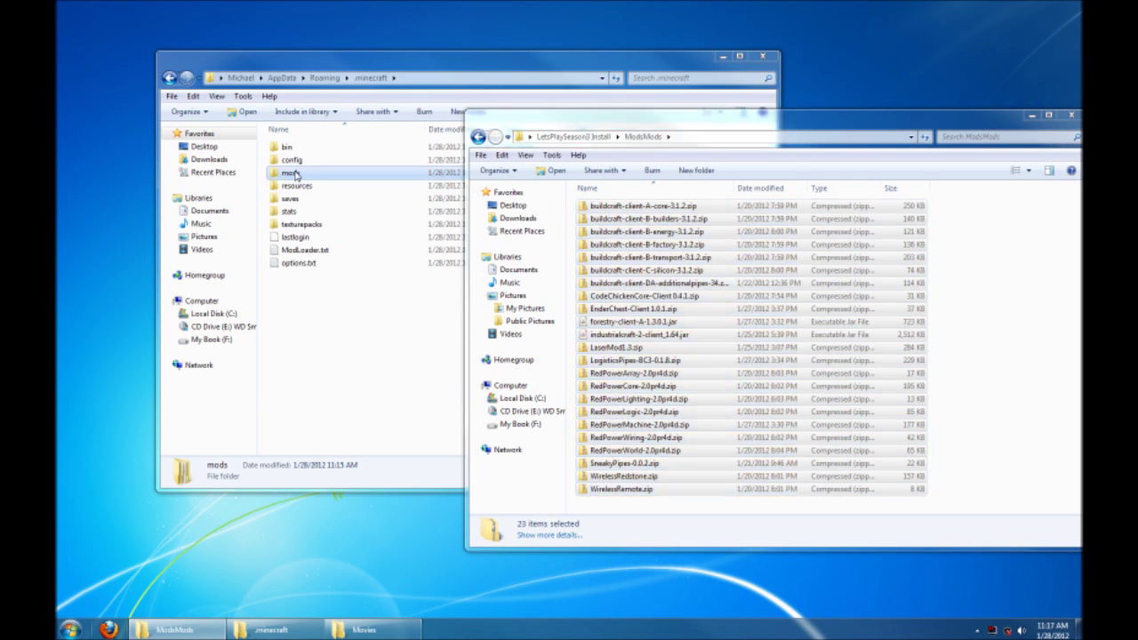
pyautogui.moveTo(787, 249); pyautogui.dragTo(490, 276)
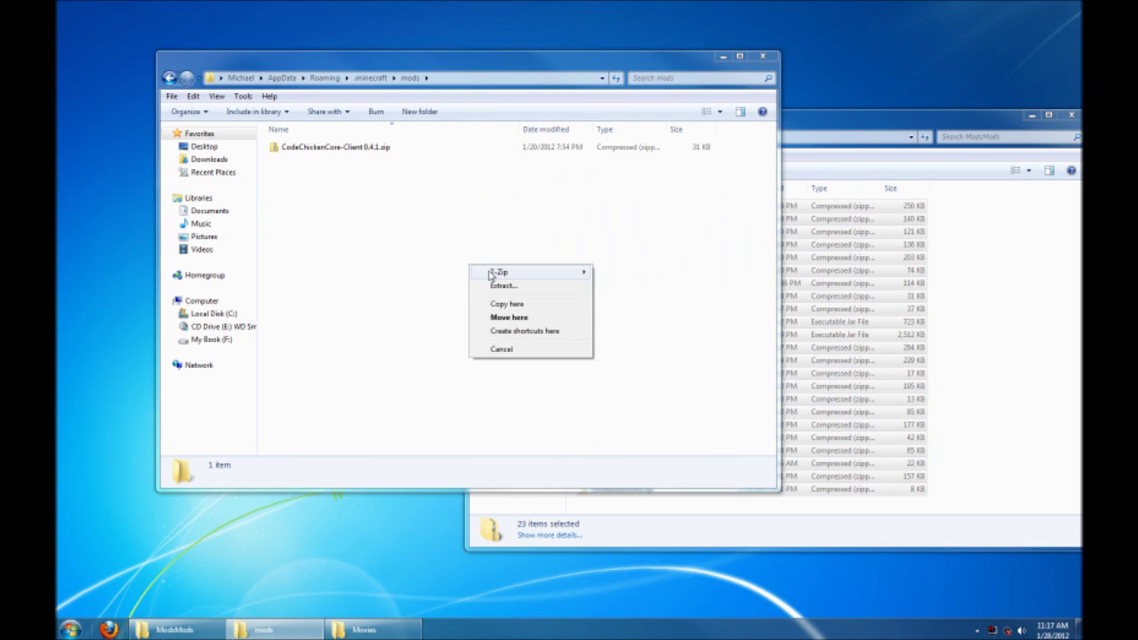
pyautogui.click(525, 307)
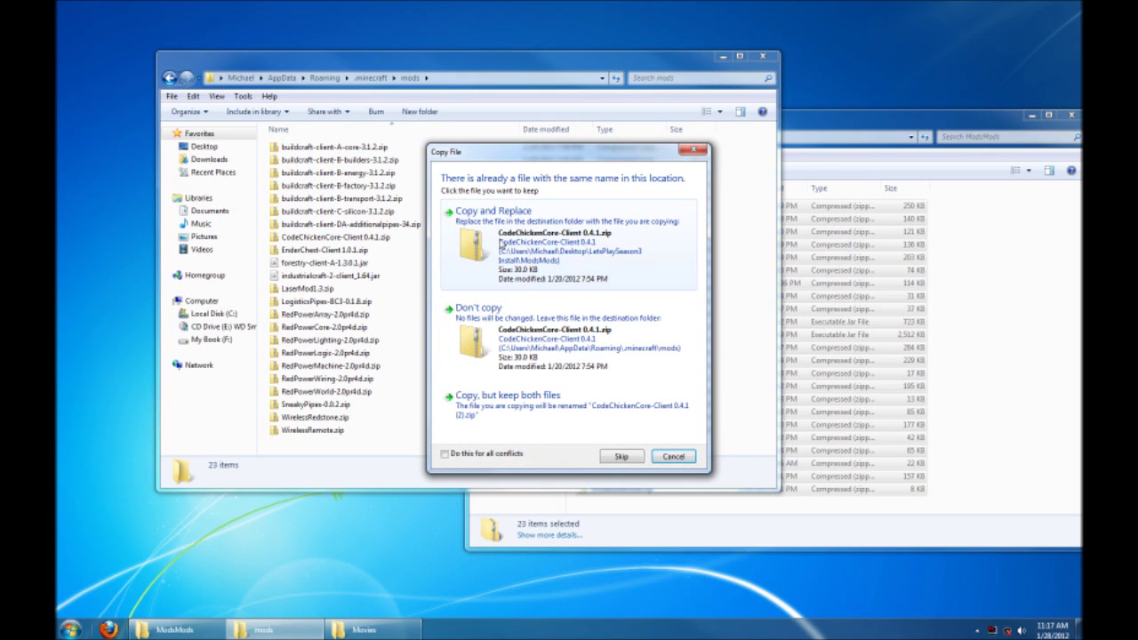
pyautogui.click(553, 245)
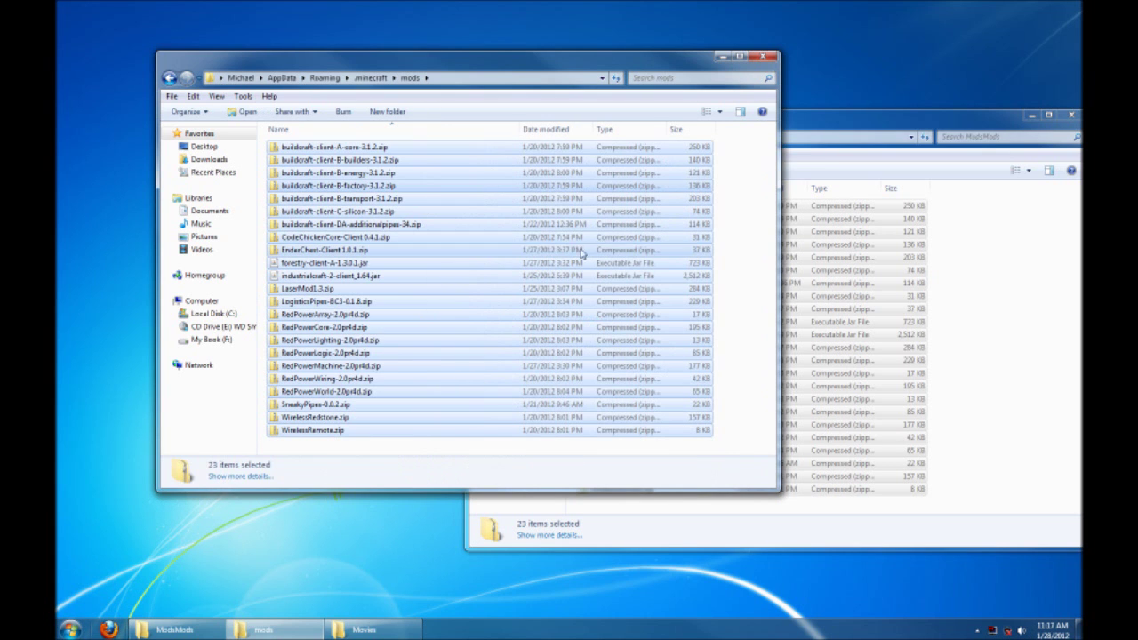
pyautogui.click(759, 262)
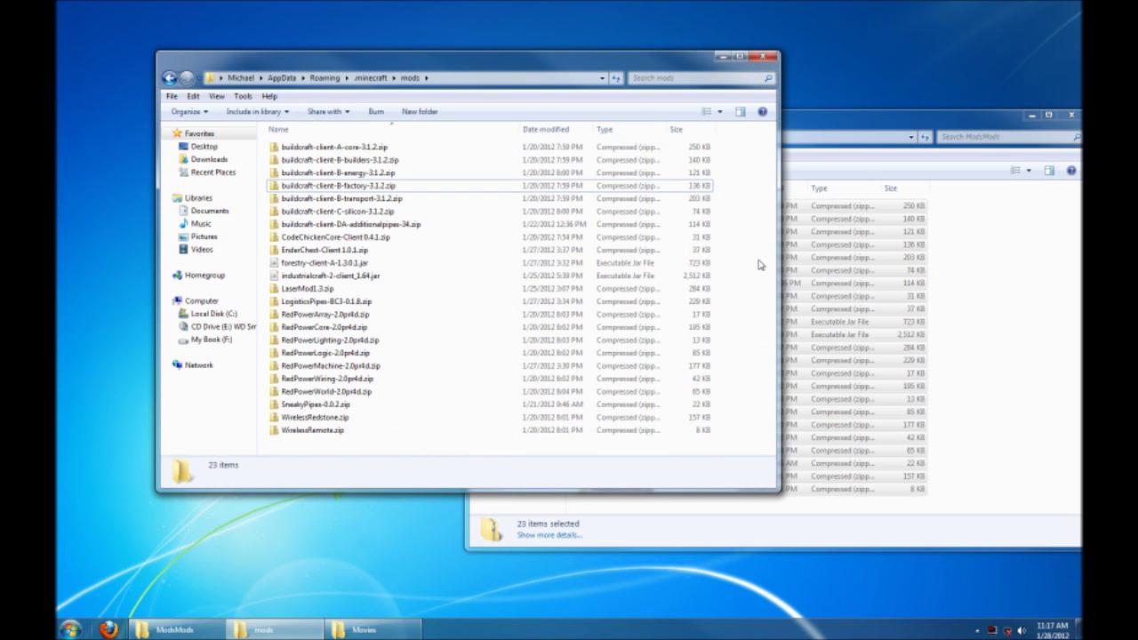
pyautogui.click(370, 77)
# - Extract EquivalentExchangeV6.11.zip in LetsPlaySeason3 Install into its own EquivalentExchangeV6.11 folder with 7-Zip
pyautogui.click(872, 123)
pyautogui.click(573, 136)
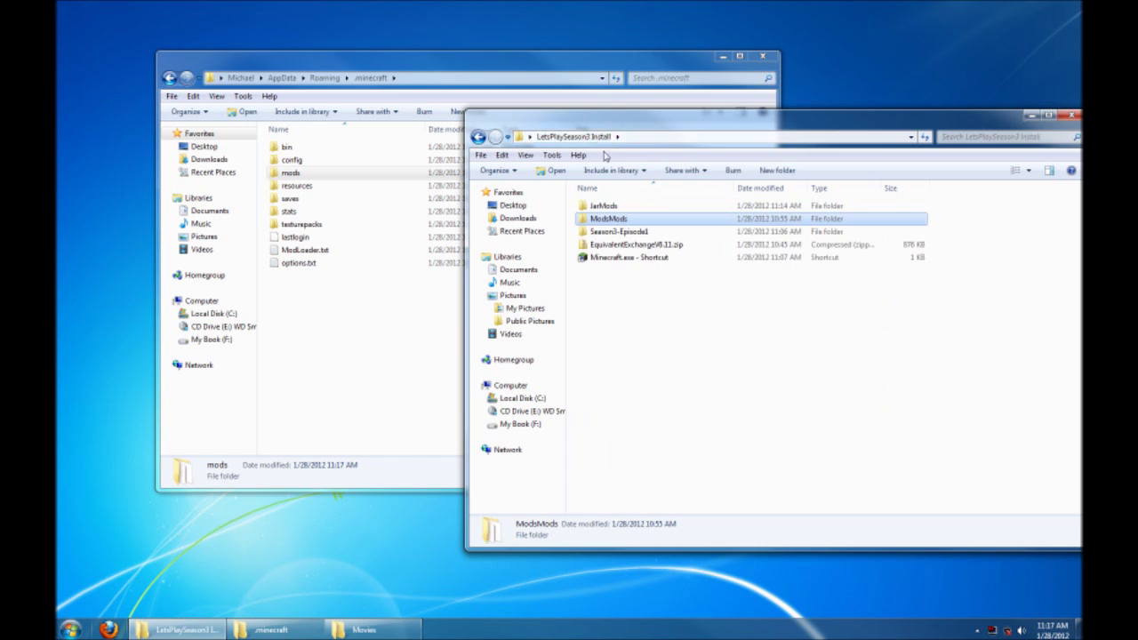
pyautogui.click(646, 246)
pyautogui.rightClick(646, 246)
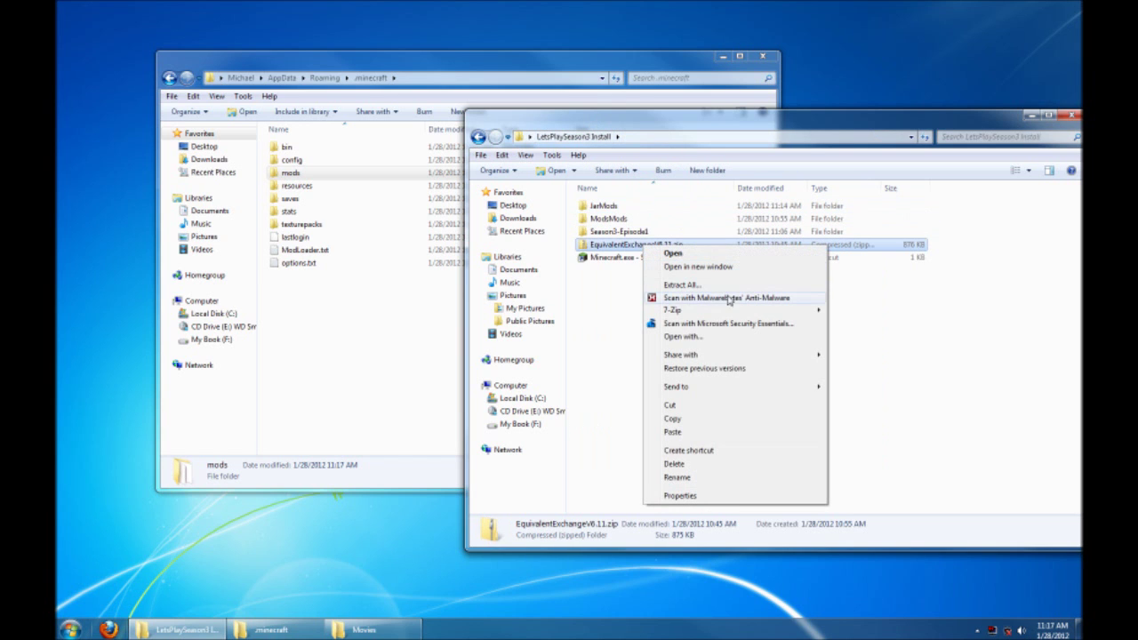
pyautogui.moveTo(719, 310)
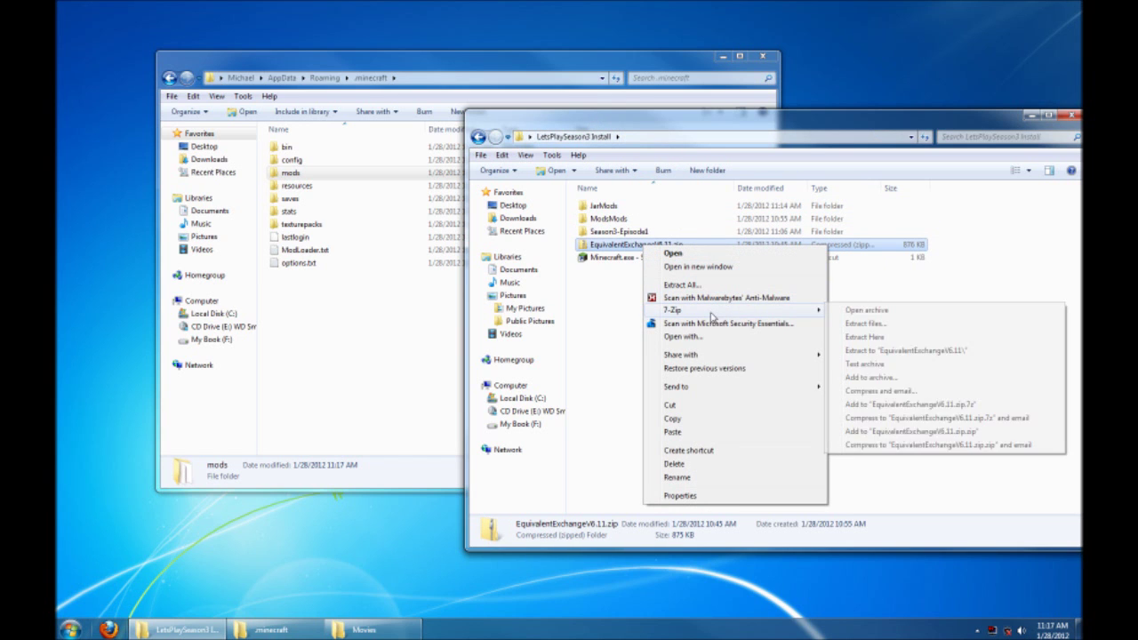
pyautogui.click(903, 352)
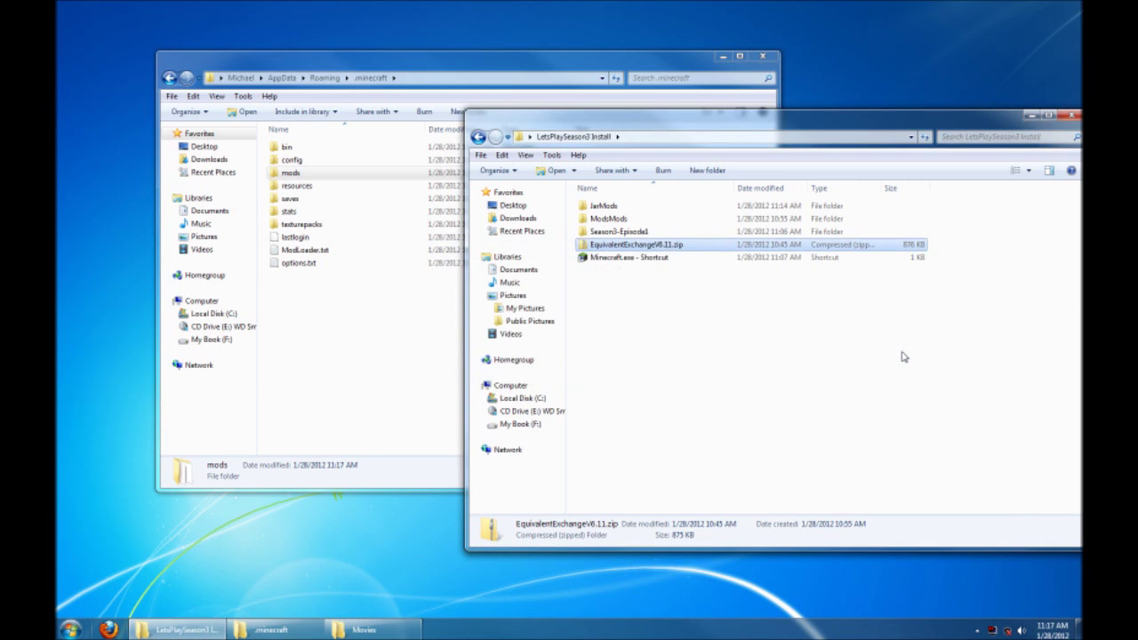
# - Copy the mods and resources folders from the extracted EquivalentExchangeV6.11 folder into .minecraft, merging them with the existing folders
pyautogui.doubleClick(640, 207)
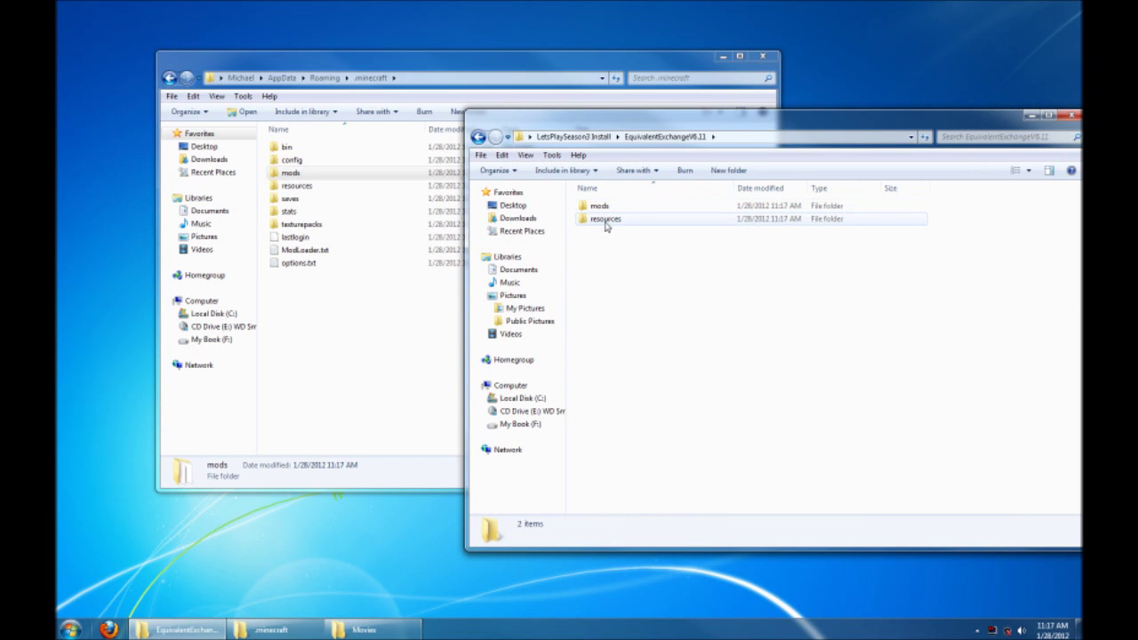
pyautogui.doubleClick(601, 208)
pyautogui.click(605, 211)
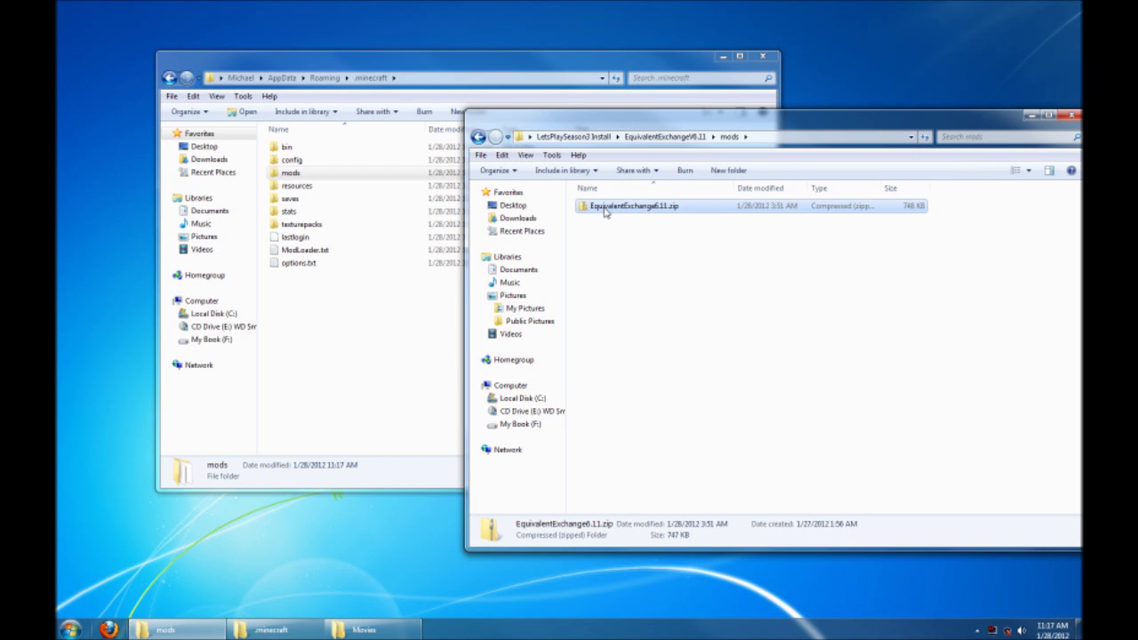
pyautogui.doubleClick(642, 210)
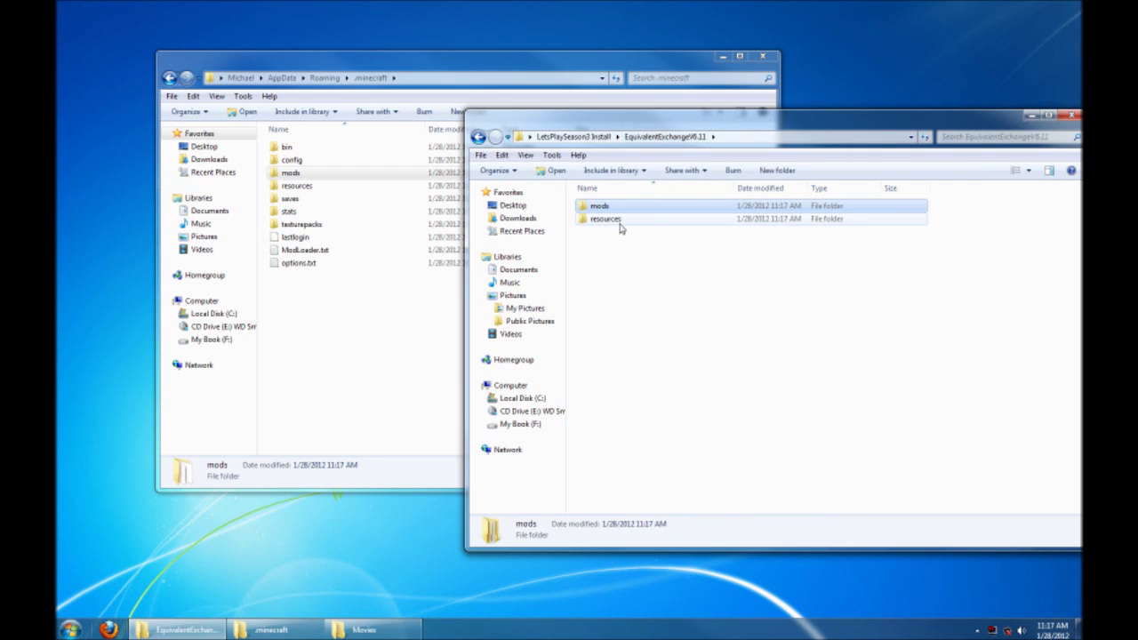
pyautogui.doubleClick(613, 220)
pyautogui.click(655, 136)
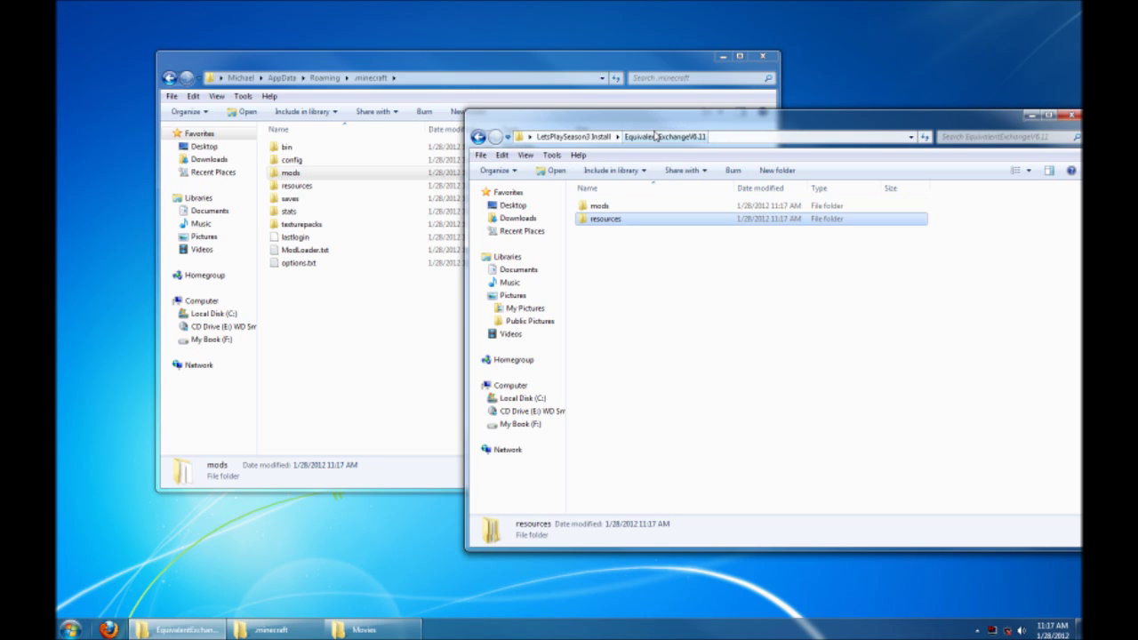
pyautogui.moveTo(690, 281); pyautogui.dragTo(342, 329)
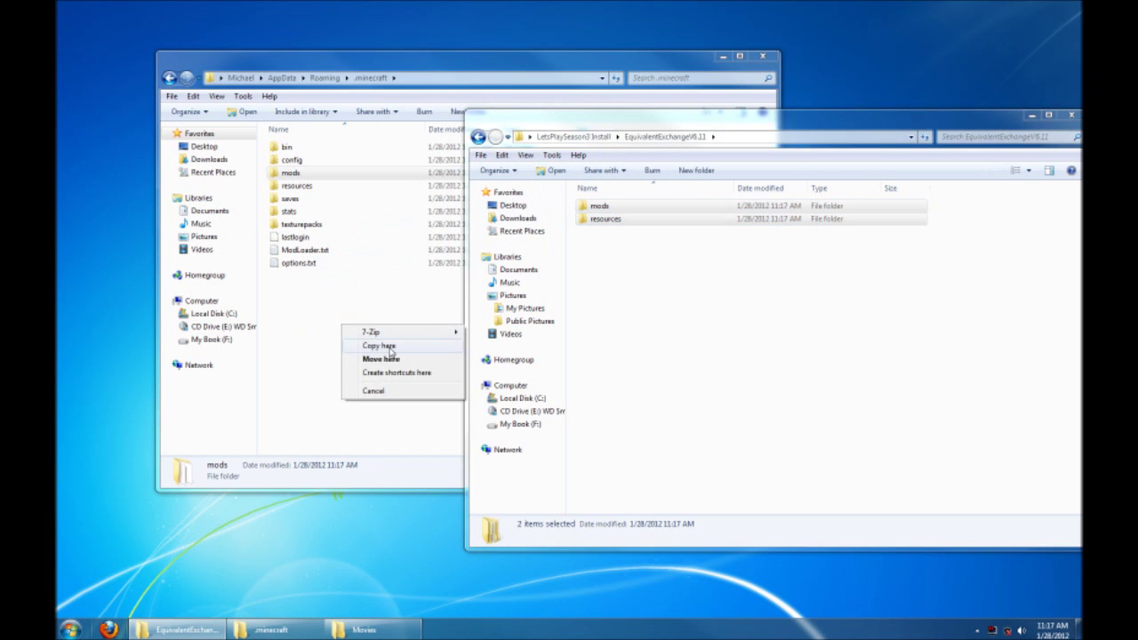
pyautogui.click(390, 347)
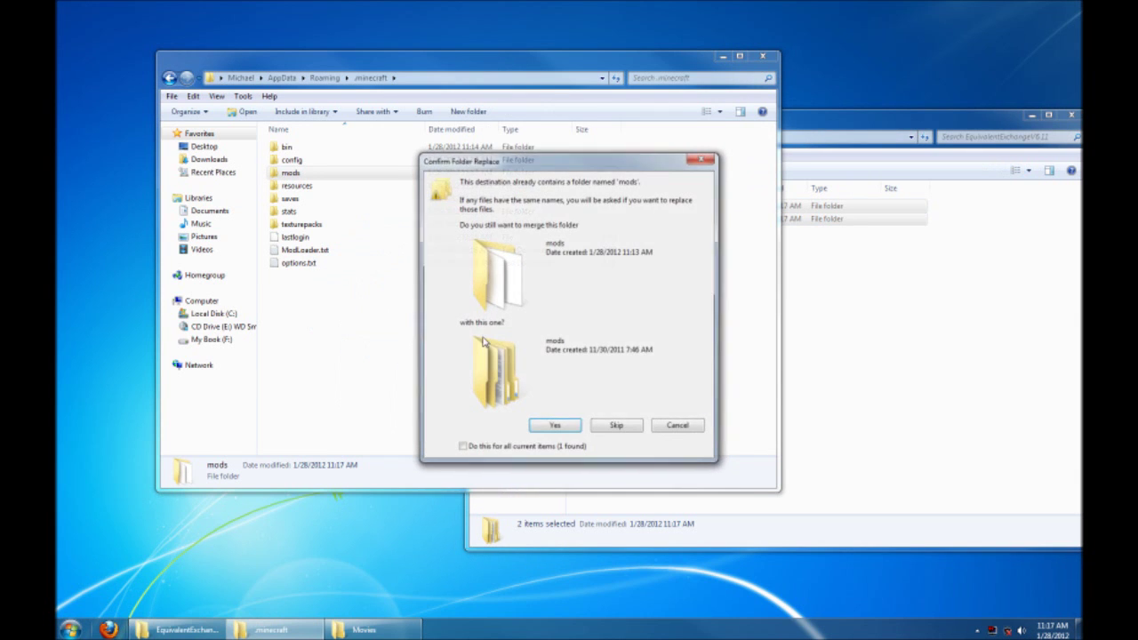
pyautogui.click(554, 427)
# - Check the contents of the merged mods and resources folders and return to .minecraft
pyautogui.doubleClick(322, 173)
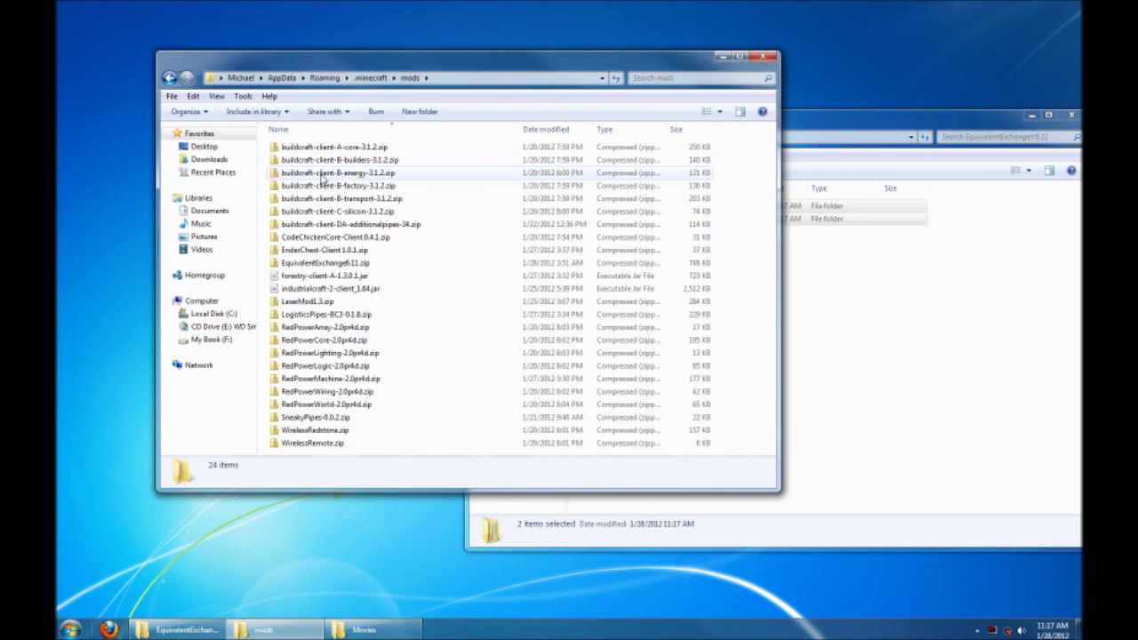
pyautogui.click(371, 79)
pyautogui.doubleClick(310, 186)
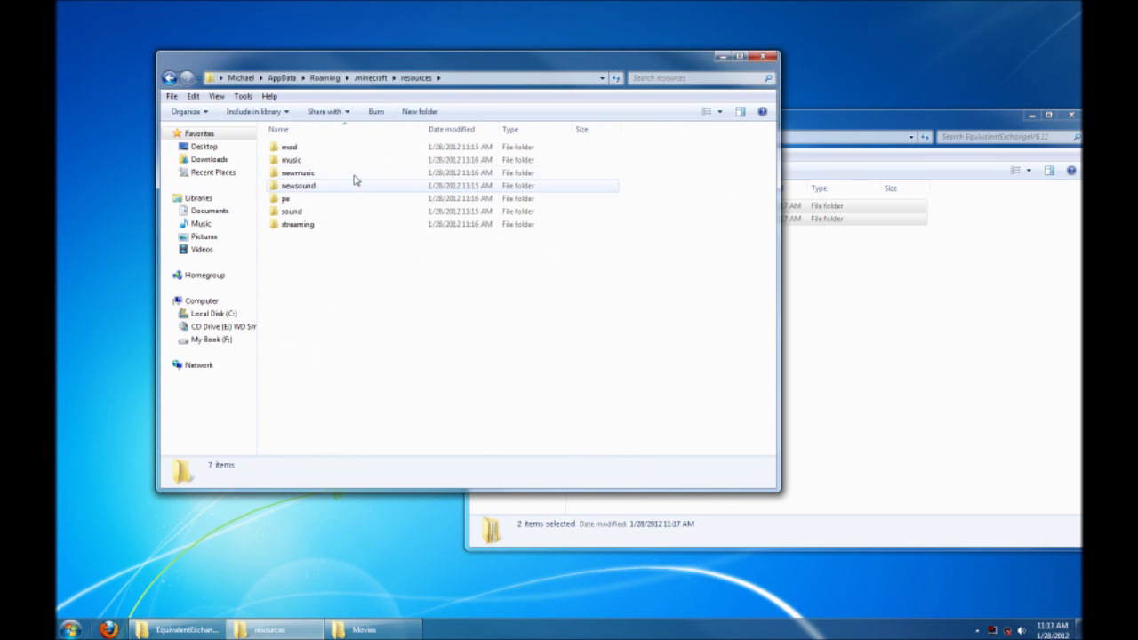
pyautogui.click(368, 78)
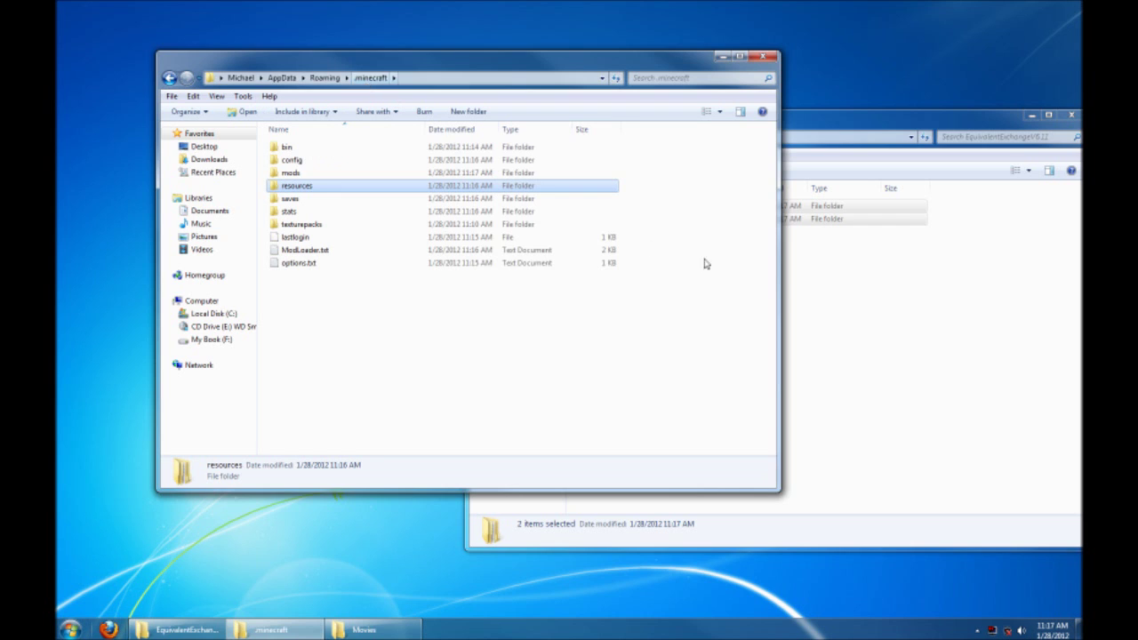
# - Open the Season3-Episode1 folder inside LetsPlaySeason3 Install
pyautogui.click(860, 303)
pyautogui.click(573, 137)
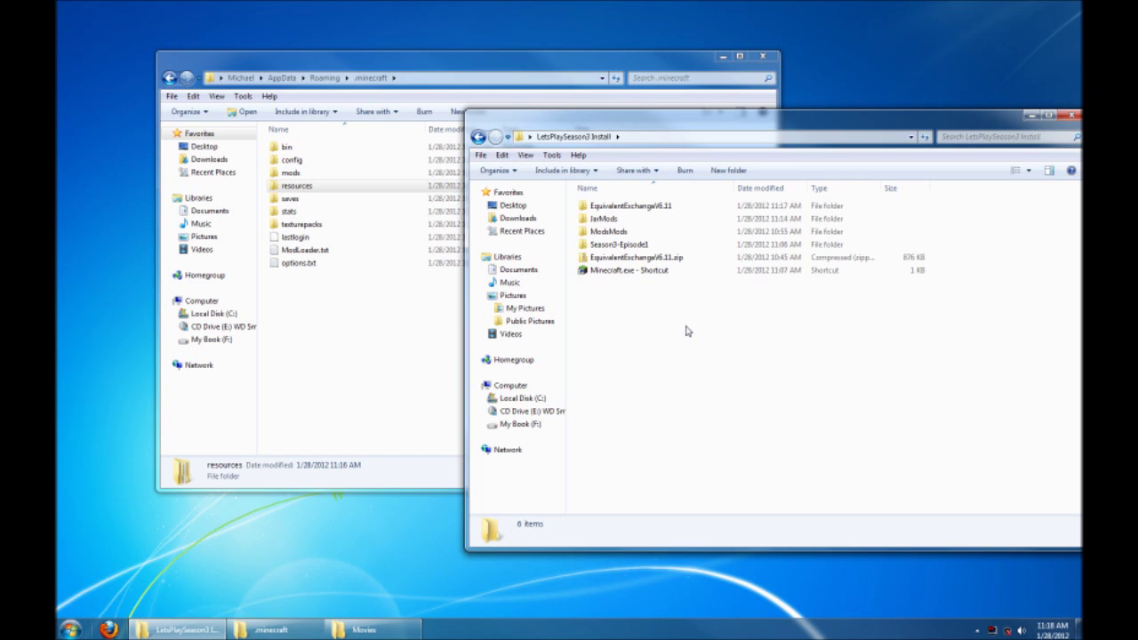
pyautogui.click(628, 249)
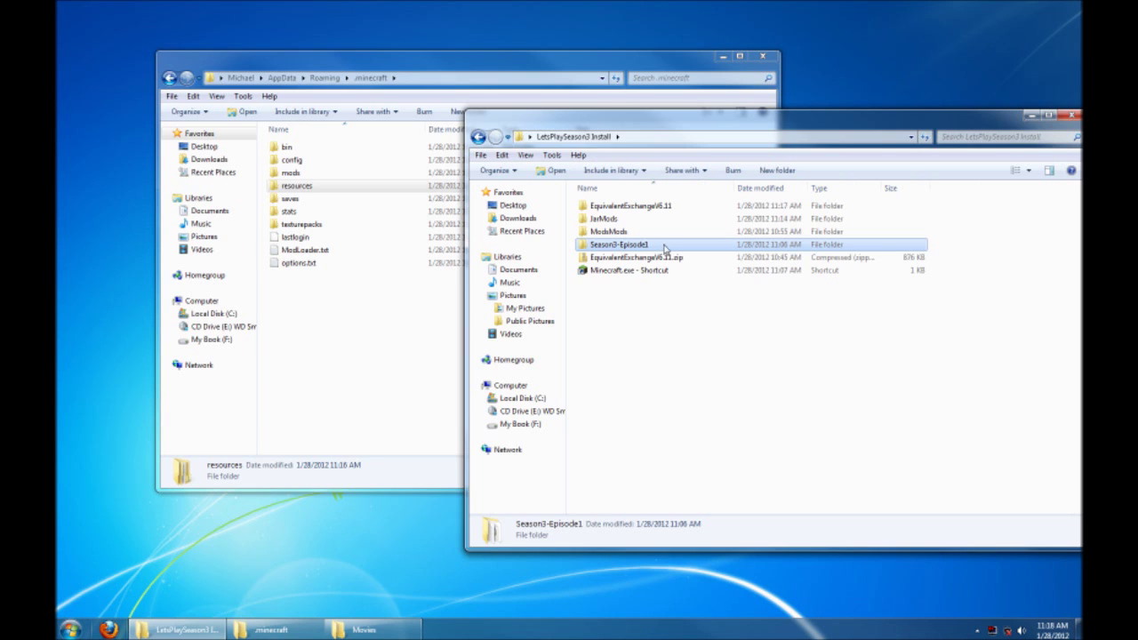
pyautogui.doubleClick(640, 245)
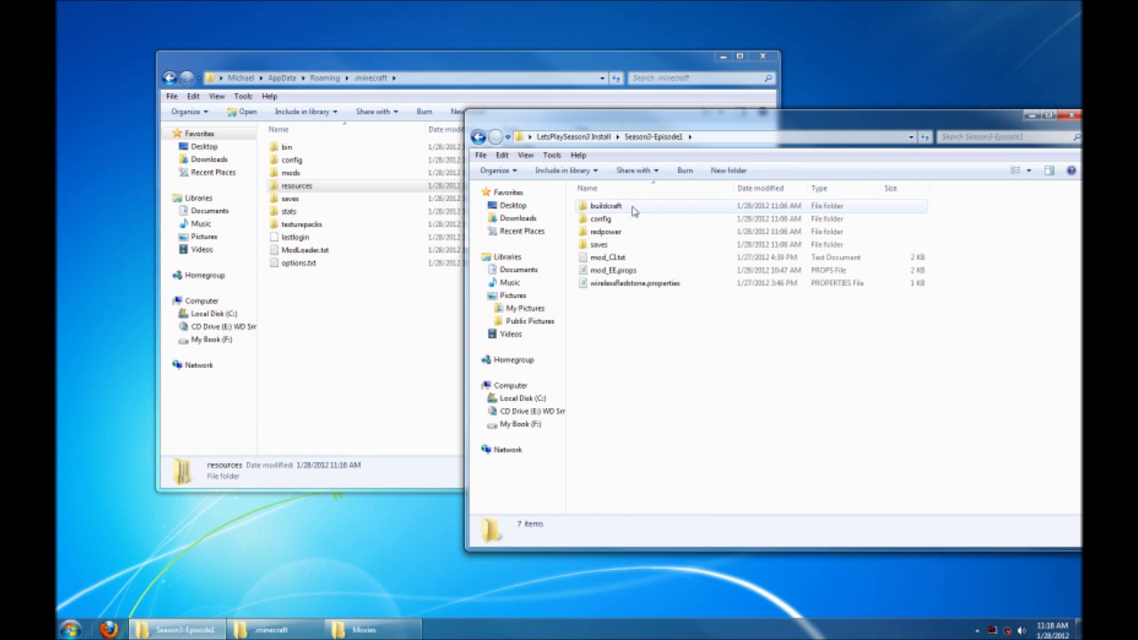
# - Copy everything in Season3-Episode1 except the saves folder into .minecraft, merging the config folder and replacing all conflicting config files
pyautogui.click(631, 209)
pyautogui.keyDown('ctrl'); pyautogui.click(622, 219); pyautogui.keyUp('ctrl')
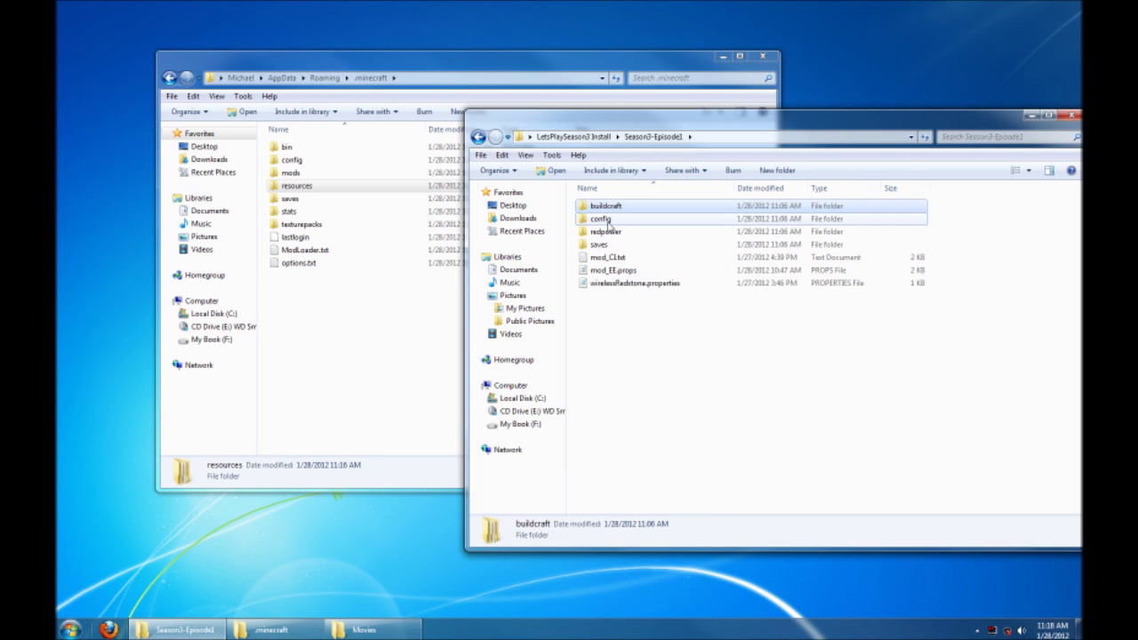
pyautogui.keyDown('ctrl'); pyautogui.click(616, 233); pyautogui.keyUp('ctrl')
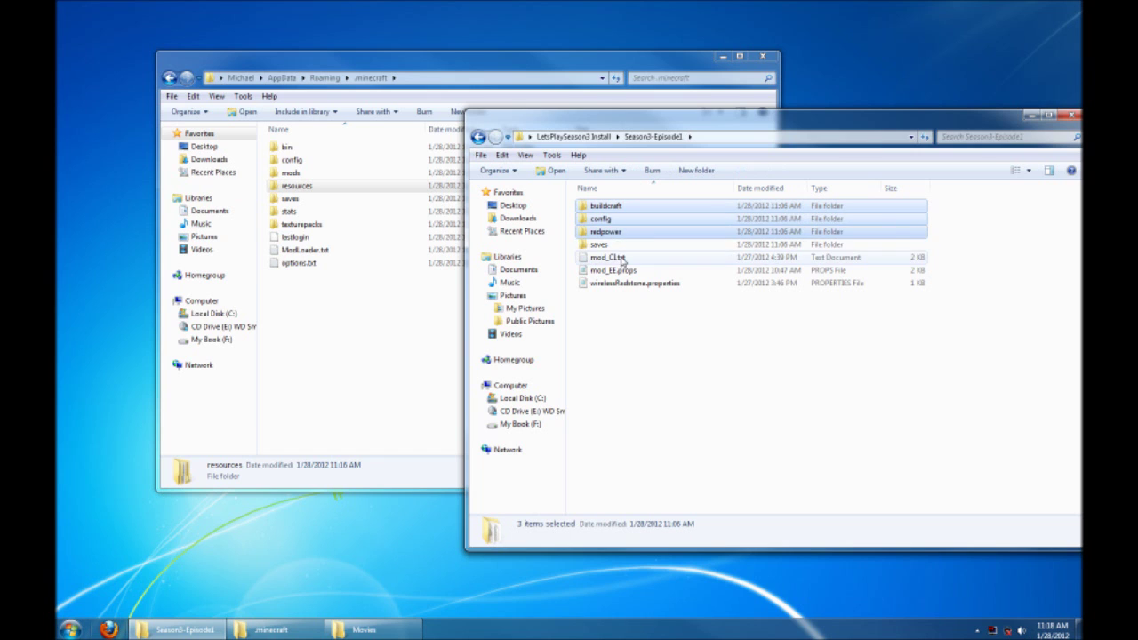
pyautogui.keyDown('ctrl'); pyautogui.click(621, 258); pyautogui.keyUp('ctrl')
pyautogui.keyDown('ctrl'); pyautogui.click(621, 270); pyautogui.keyUp('ctrl')
pyautogui.keyDown('ctrl'); pyautogui.click(622, 283); pyautogui.keyUp('ctrl')
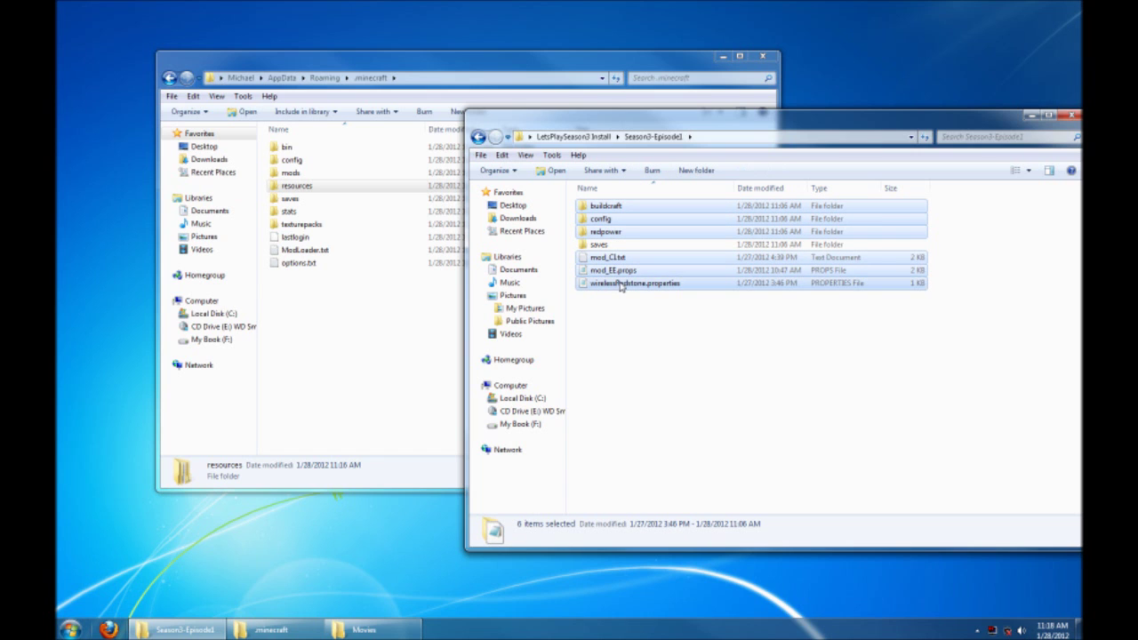
pyautogui.moveTo(618, 270); pyautogui.dragTo(377, 328)
pyautogui.click(416, 347)
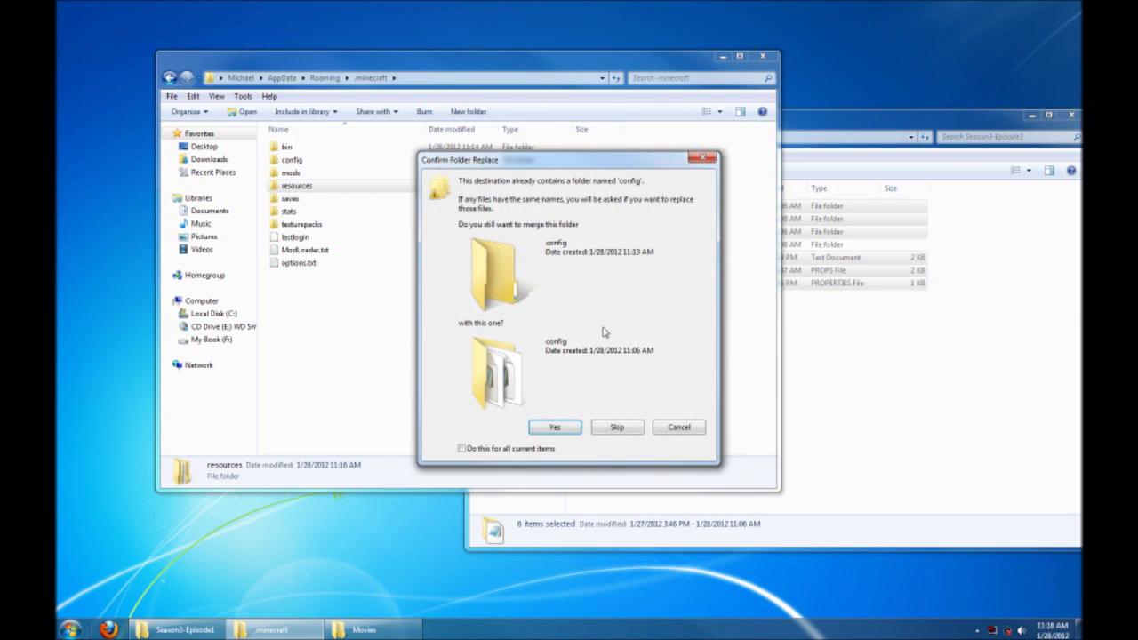
pyautogui.click(557, 425)
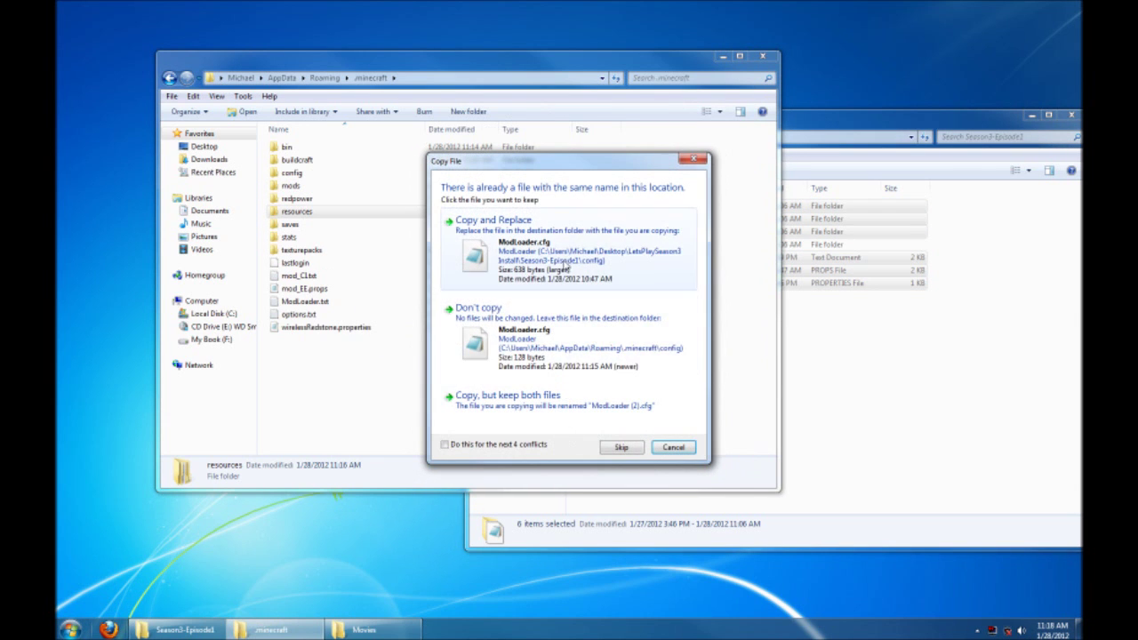
pyautogui.click(538, 258)
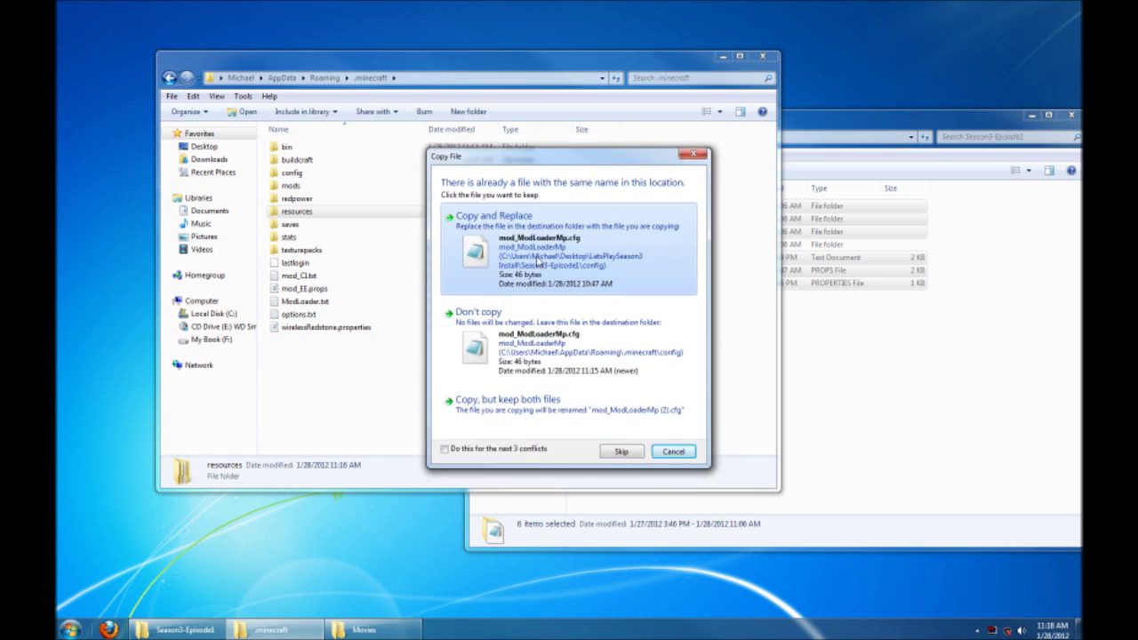
pyautogui.click(538, 260)
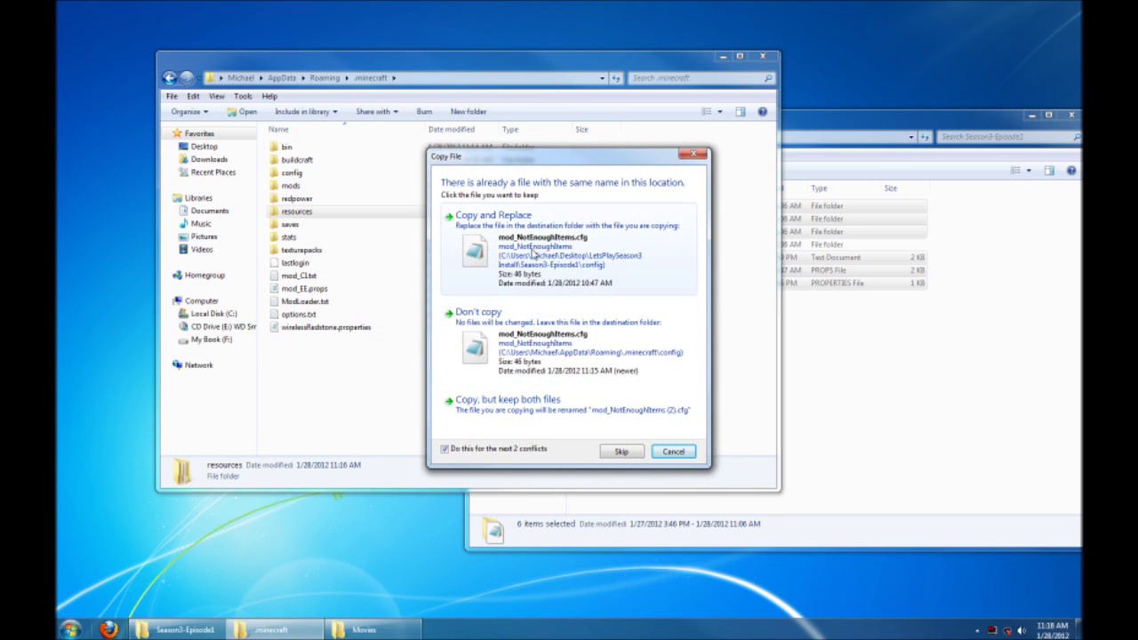
pyautogui.click(534, 253)
pyautogui.click(688, 258)
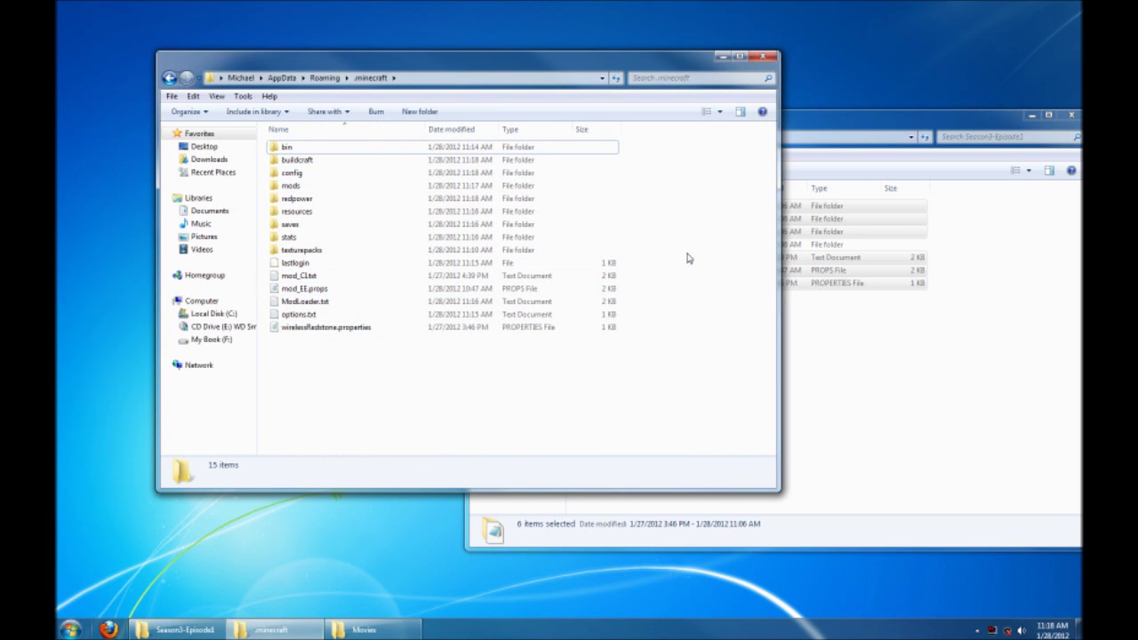
# - Launch Minecraft from its shortcut in LetsPlaySeason3 Install and log in with the remembered account
pyautogui.click(918, 381)
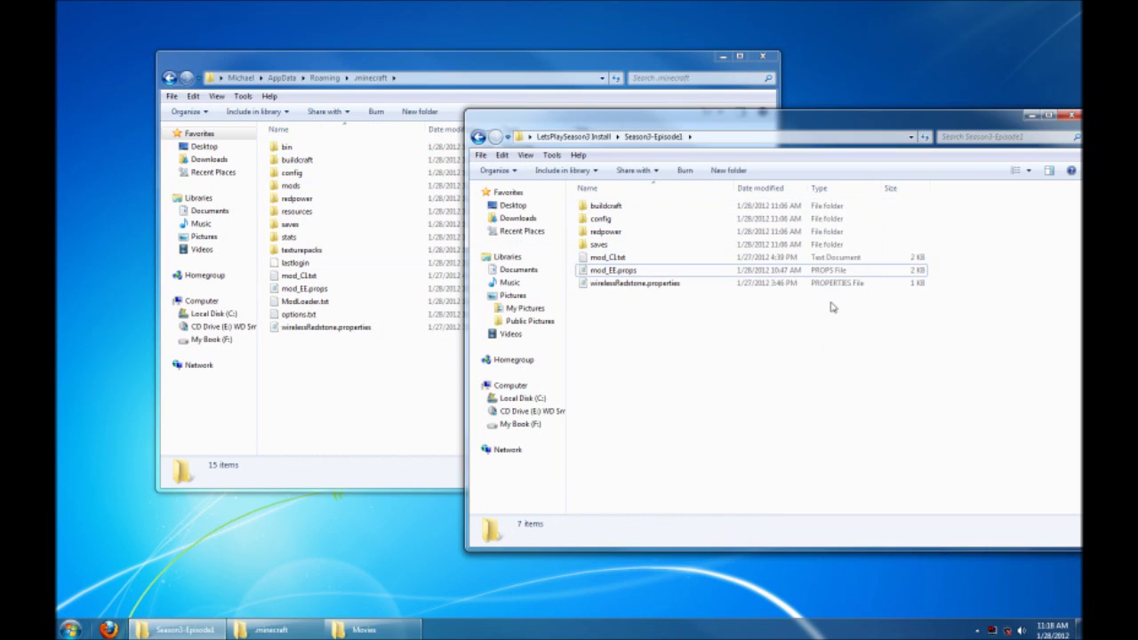
pyautogui.click(578, 136)
pyautogui.click(638, 271)
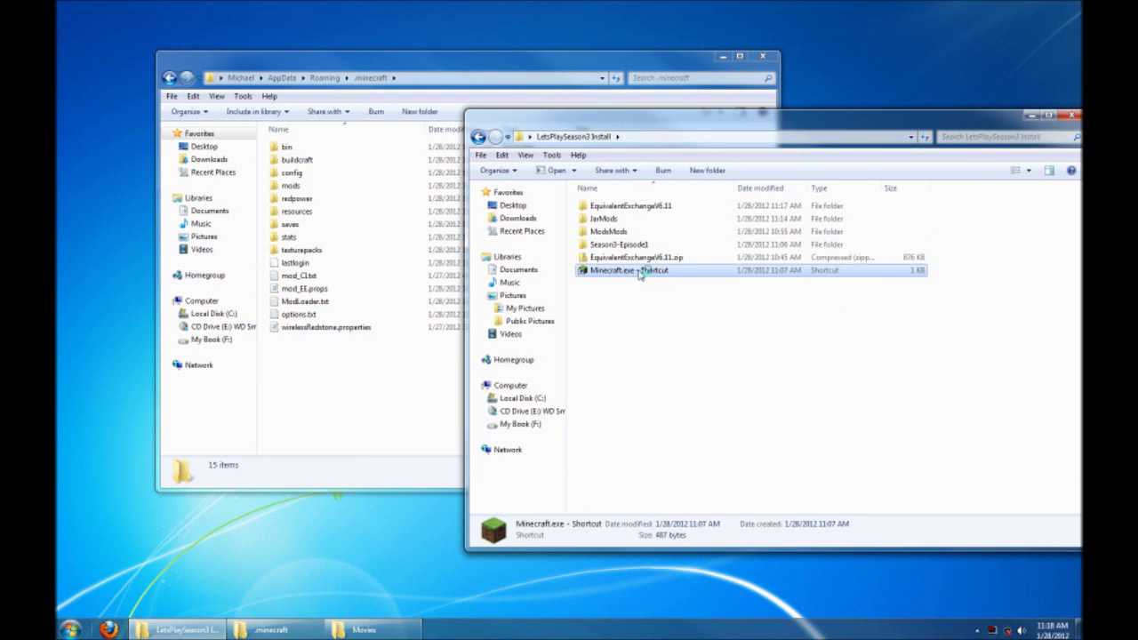
pyautogui.doubleClick(631, 272)
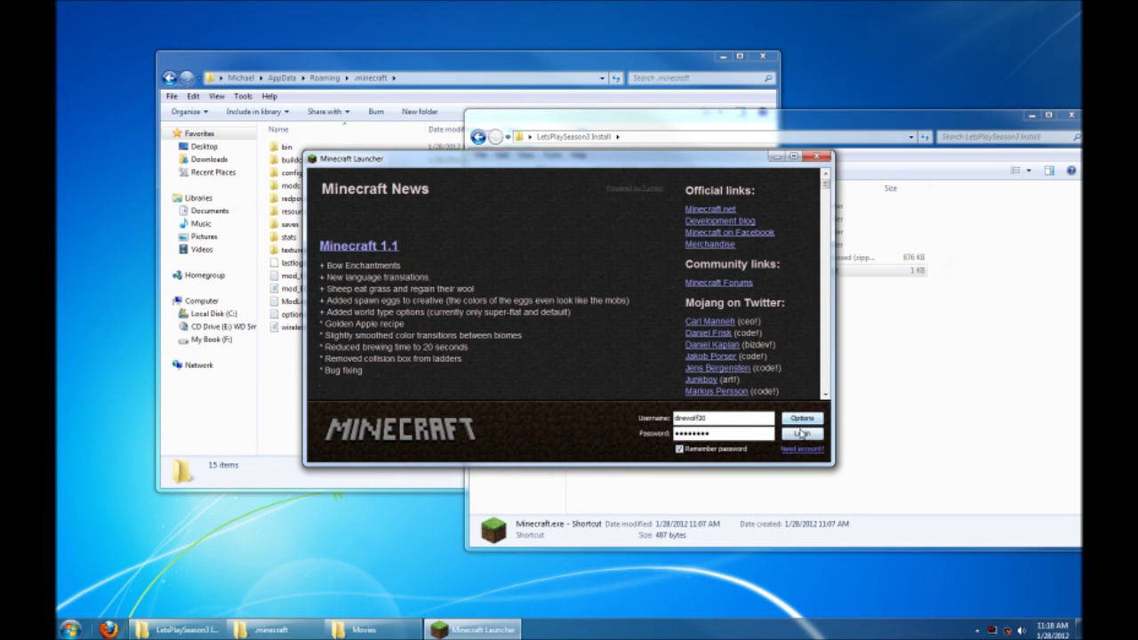
pyautogui.click(802, 433)
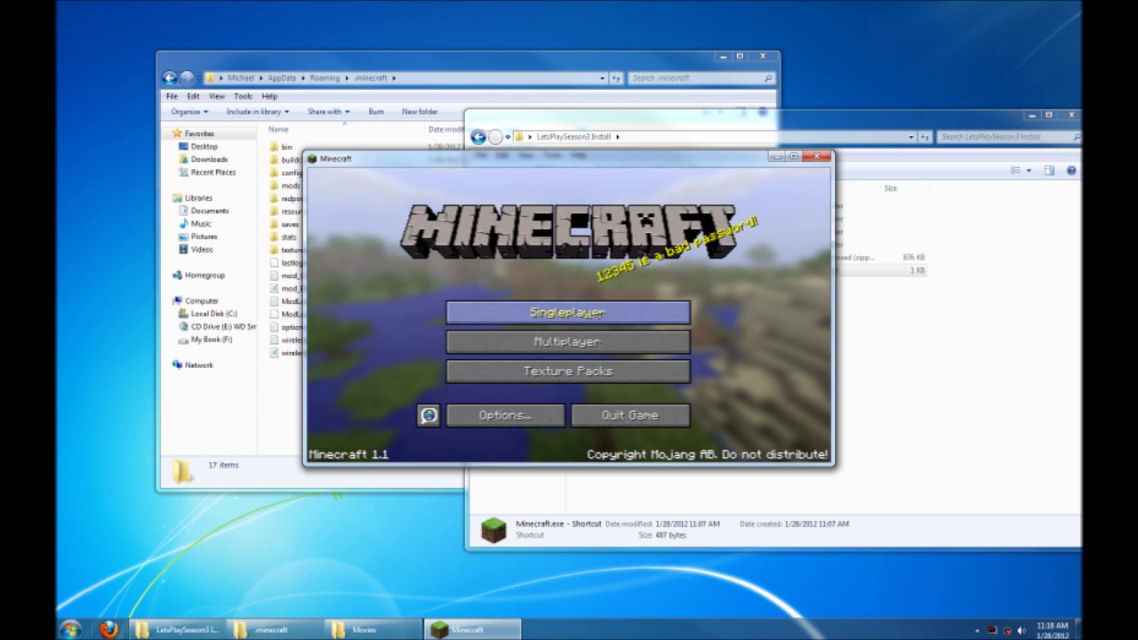
# - Create a new singleplayer world in Survival mode, keeping the default name New World
pyautogui.click(601, 314)
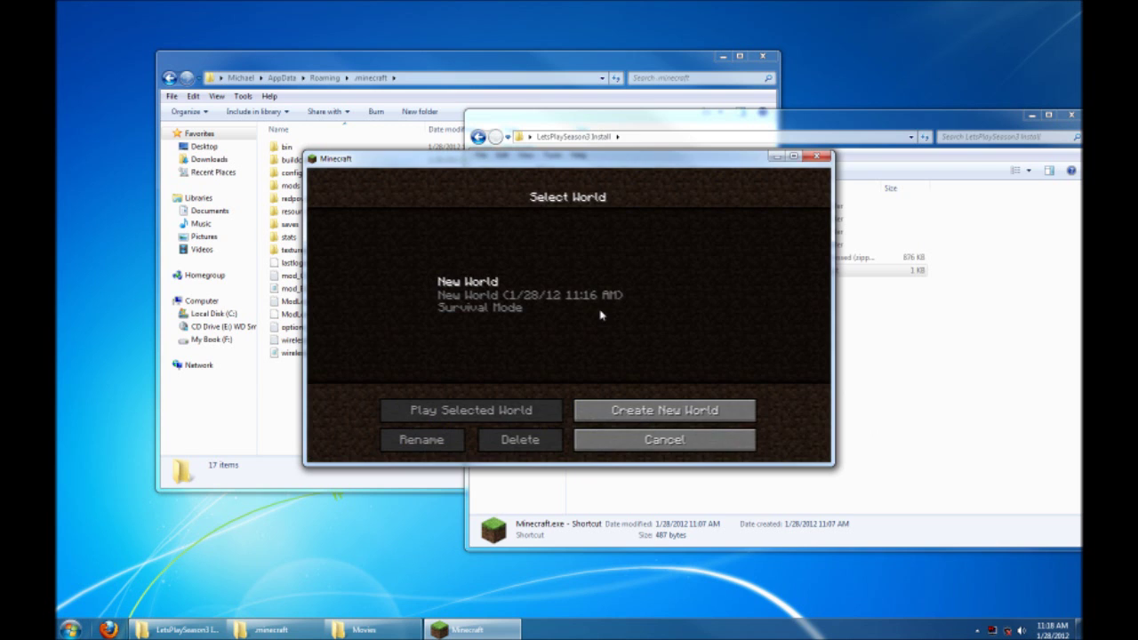
pyautogui.click(613, 410)
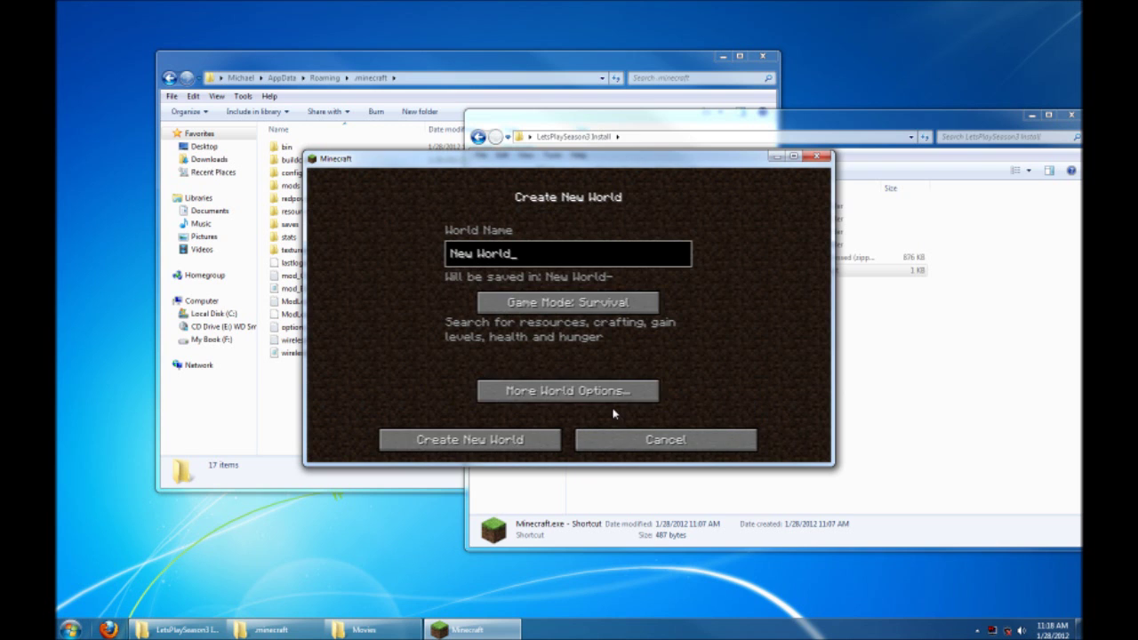
pyautogui.click(533, 439)
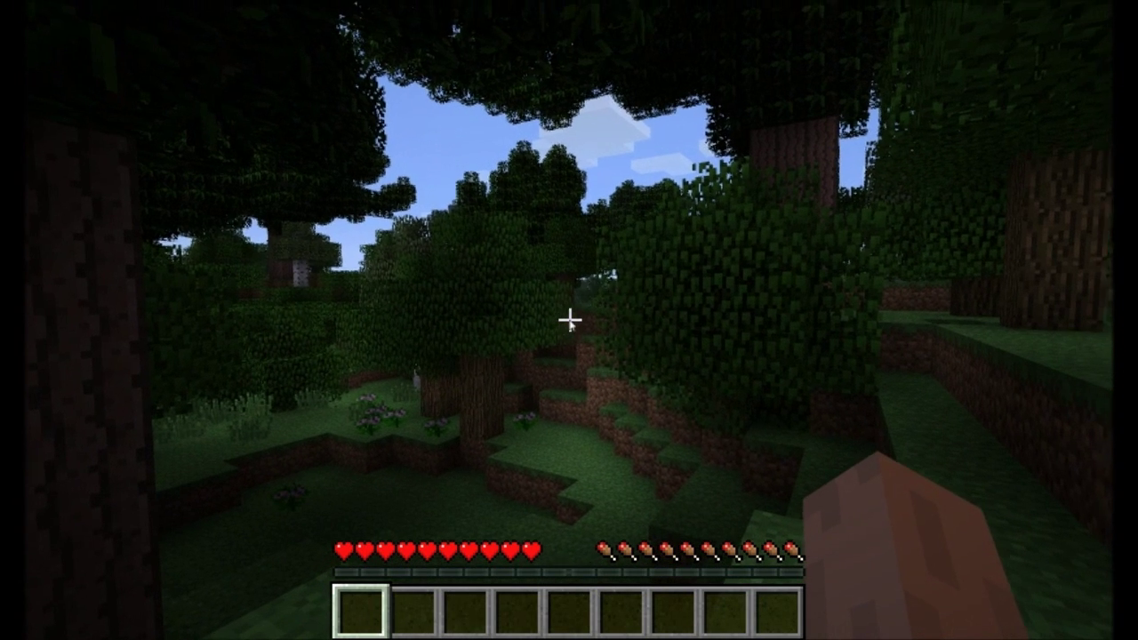
# - Browse pages 1 to 15 of the inventory's item list to check the modded blocks and items, and return to the world
pyautogui.press('e')
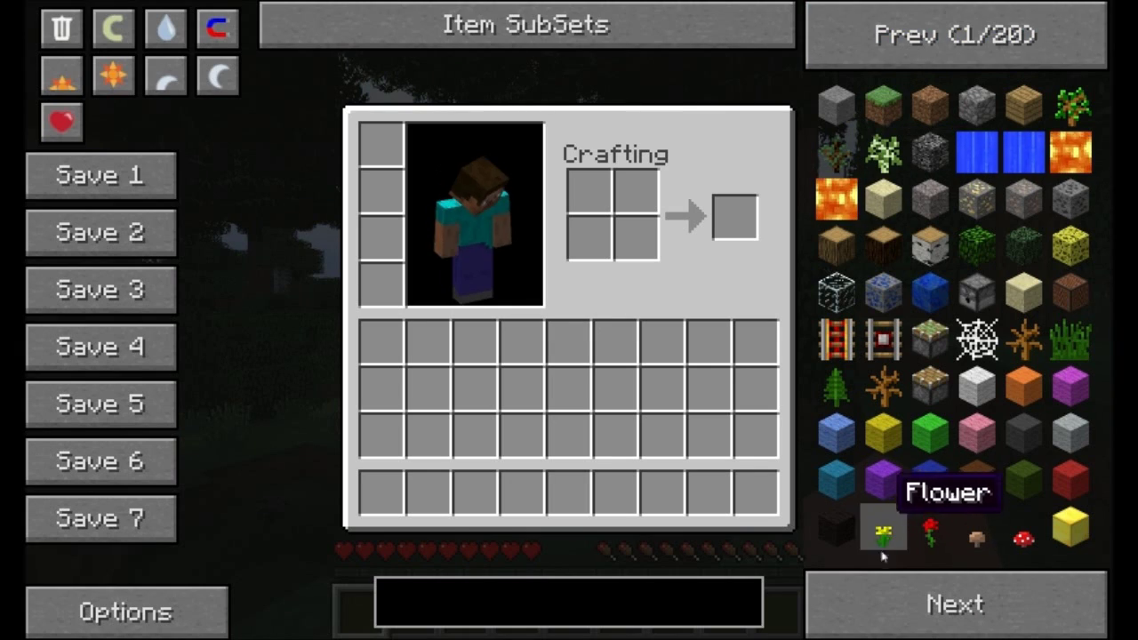
pyautogui.click(933, 604)
pyautogui.click(922, 604)
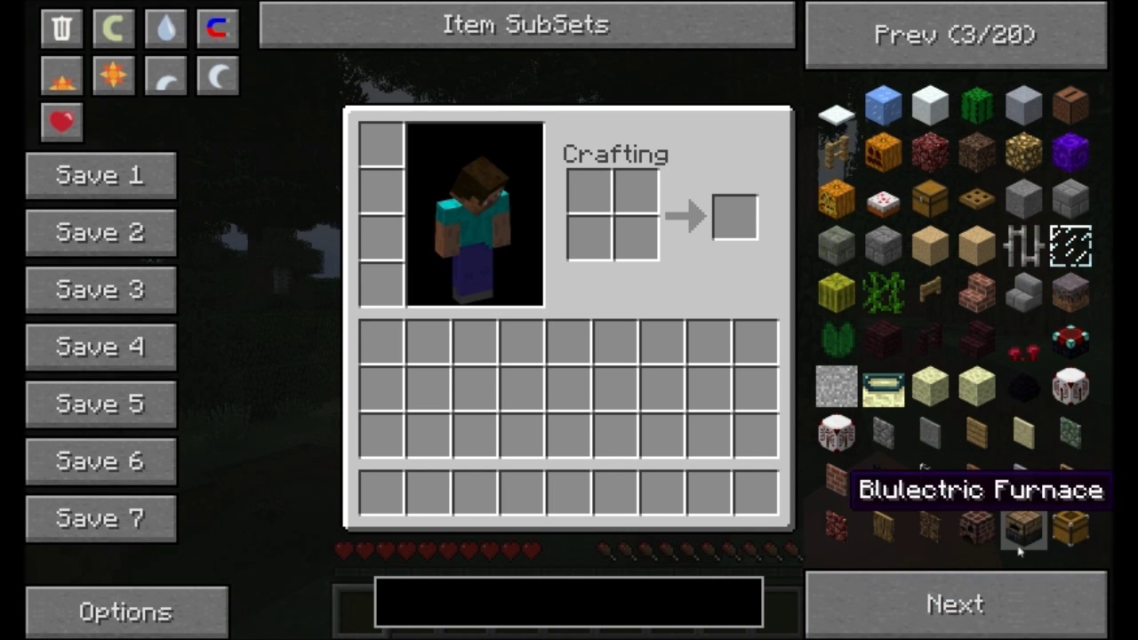
pyautogui.click(998, 603)
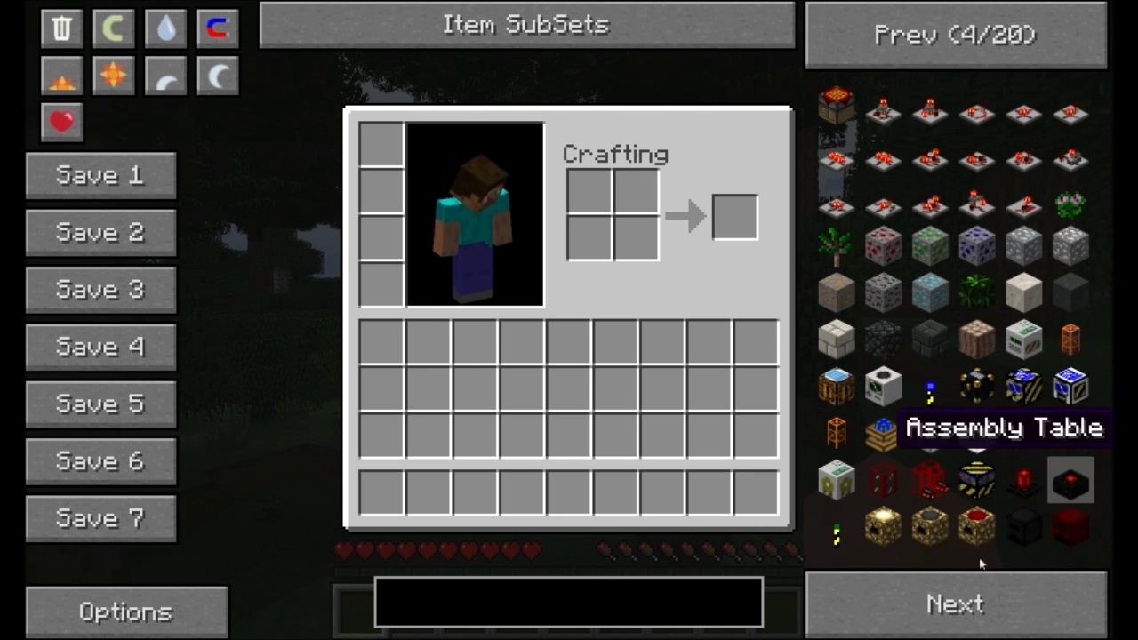
pyautogui.click(978, 606)
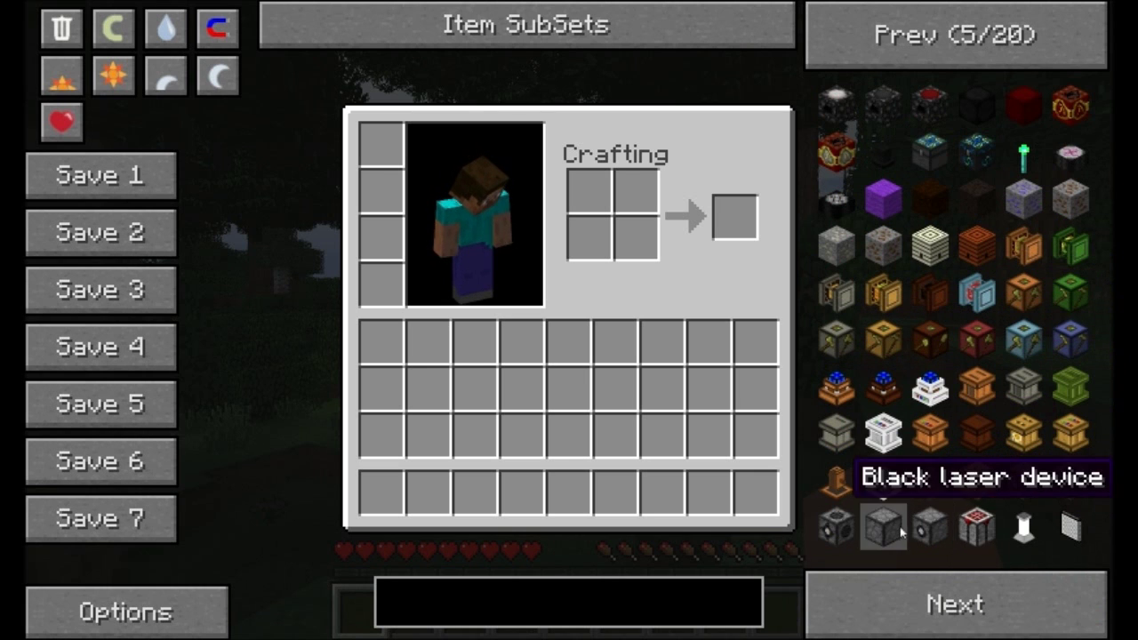
pyautogui.click(1016, 595)
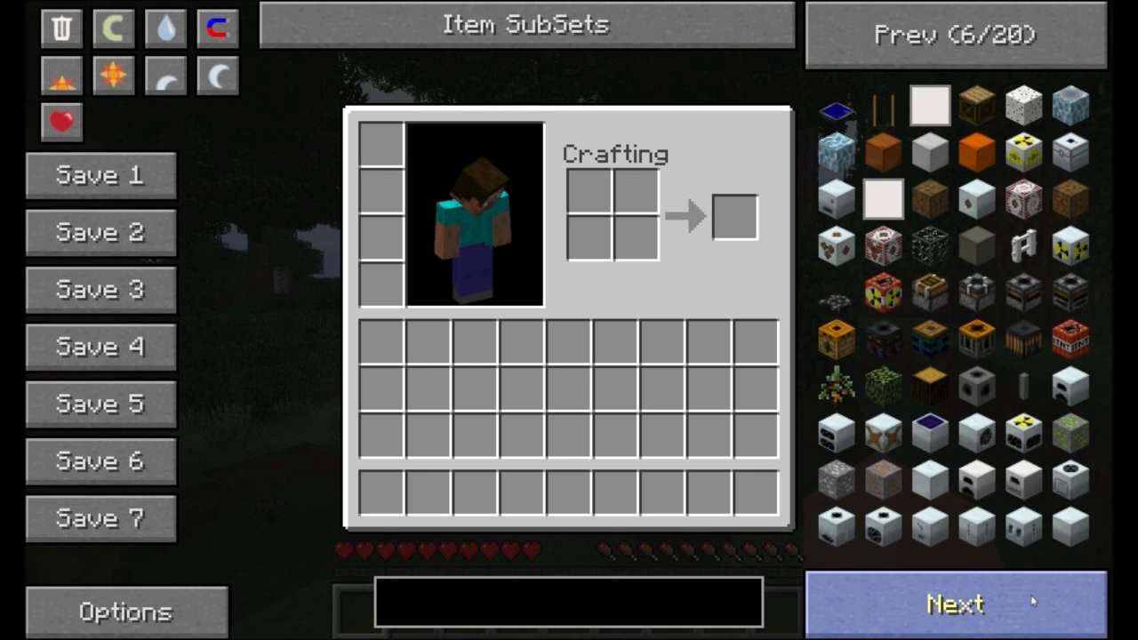
pyautogui.click(1033, 603)
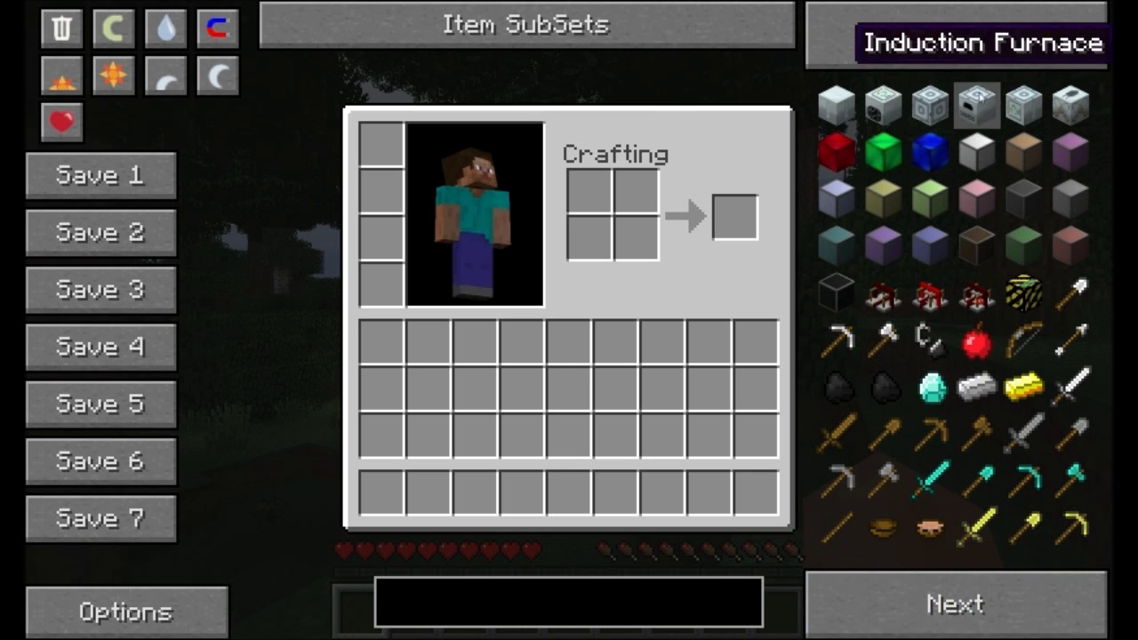
pyautogui.click(1005, 589)
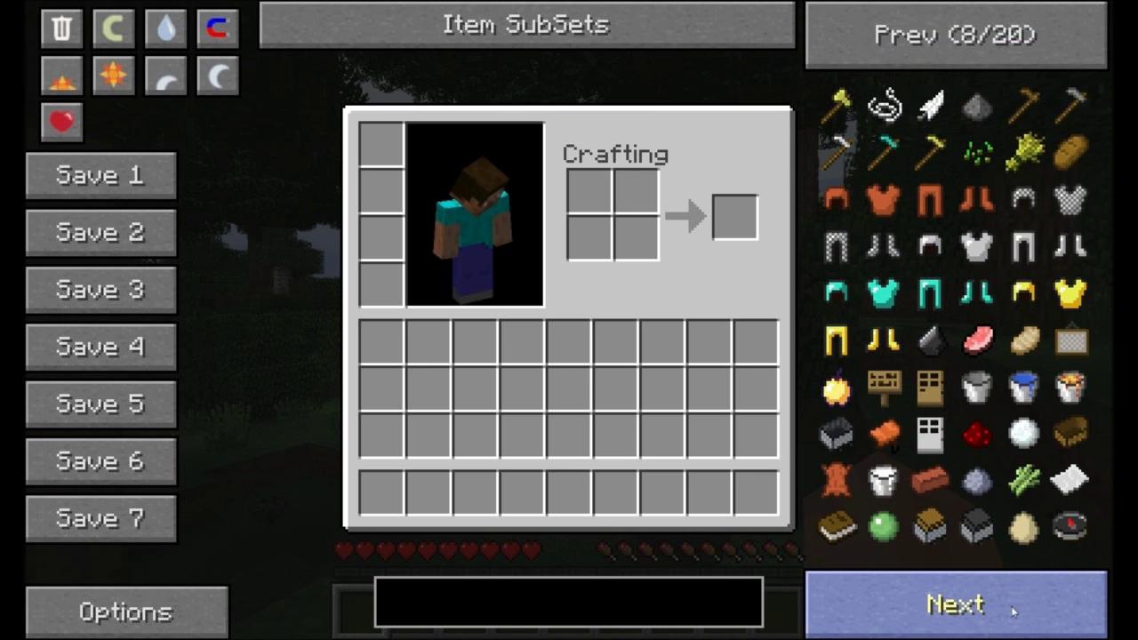
pyautogui.click(1013, 612)
pyautogui.click(1014, 615)
pyautogui.click(1016, 620)
pyautogui.click(1017, 623)
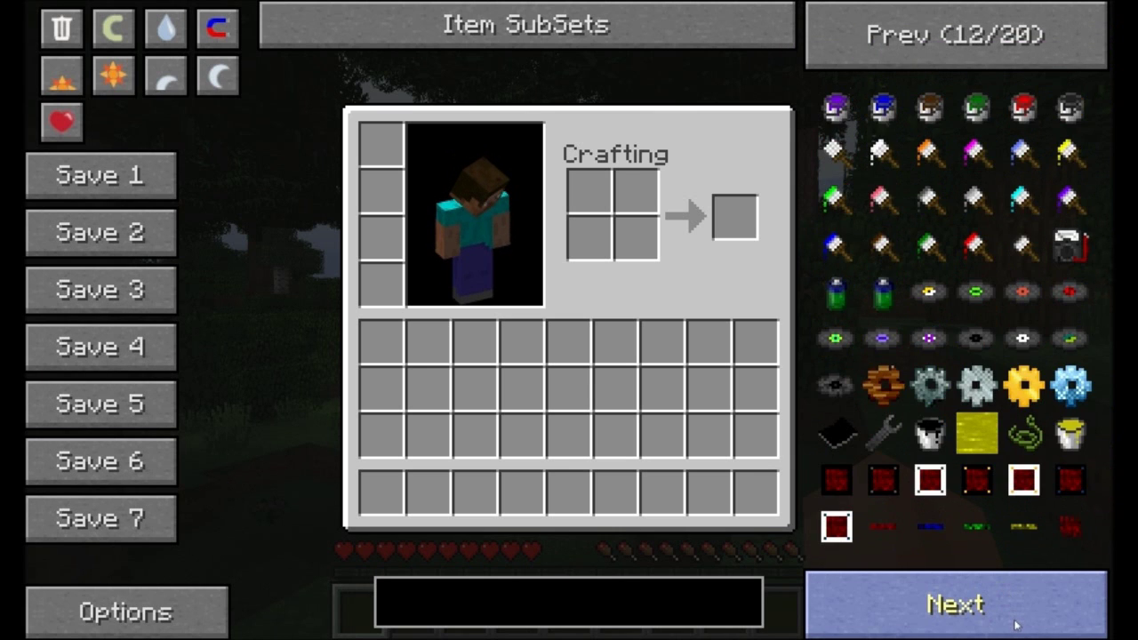
pyautogui.click(1016, 625)
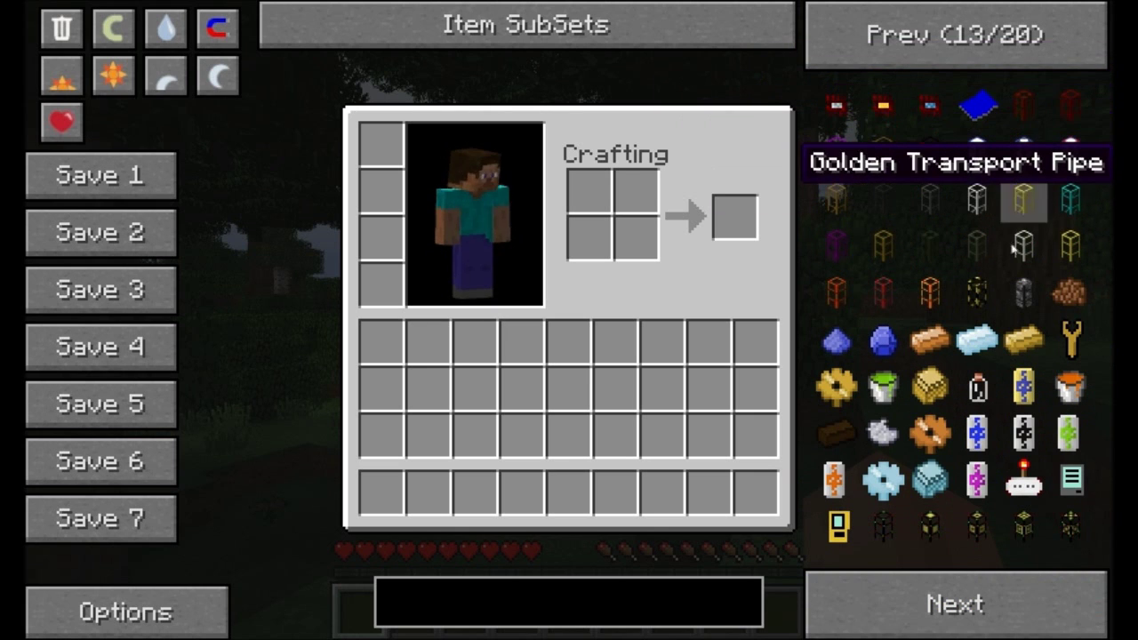
pyautogui.click(1038, 600)
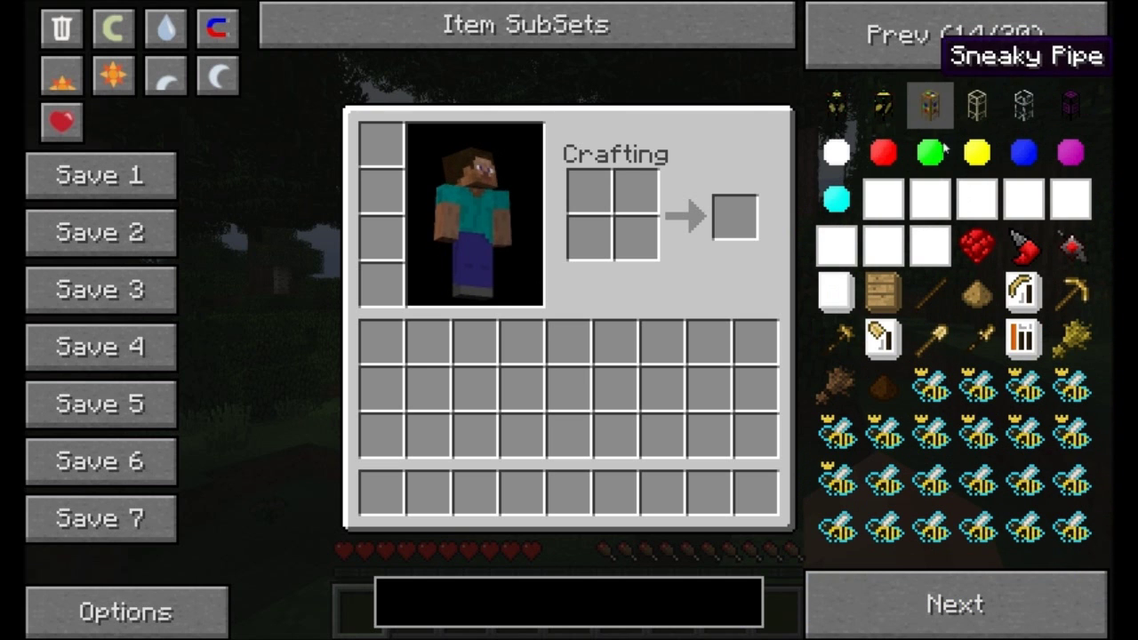
pyautogui.click(975, 607)
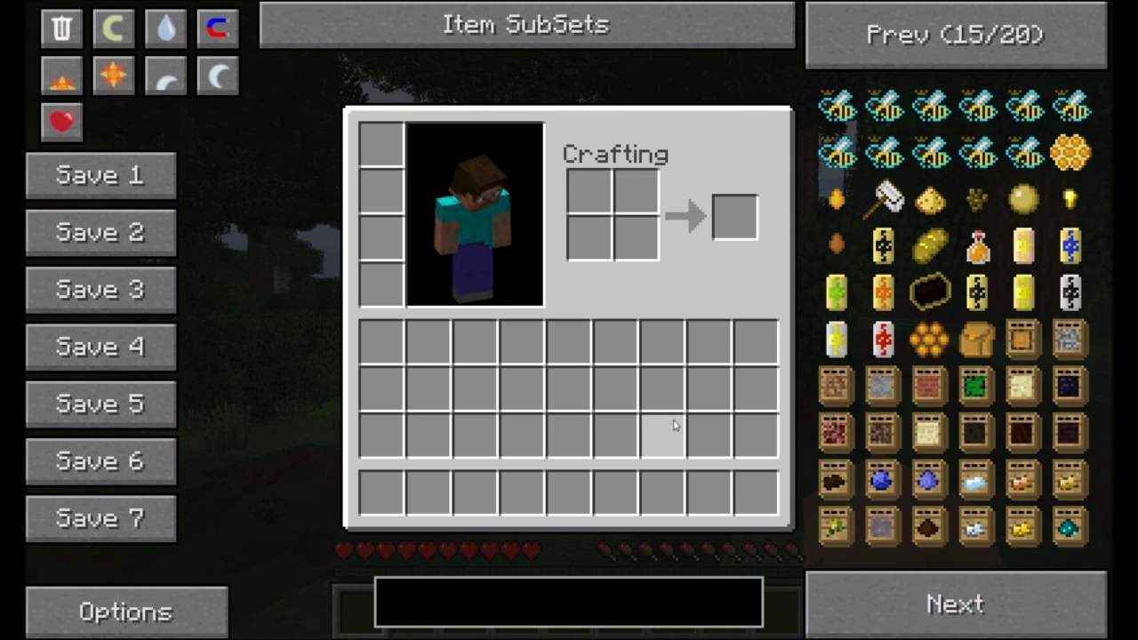
pyautogui.press('e')
# - Walk forward briefly in the new world and open the game menu
pyautogui.press('w')
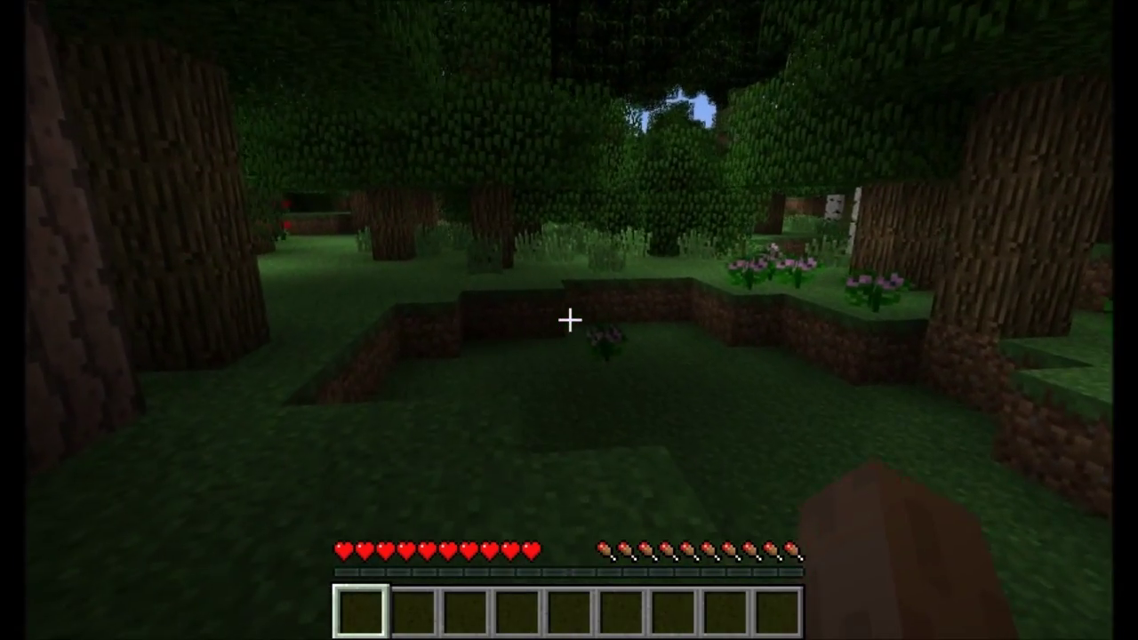
pyautogui.press('Escape')
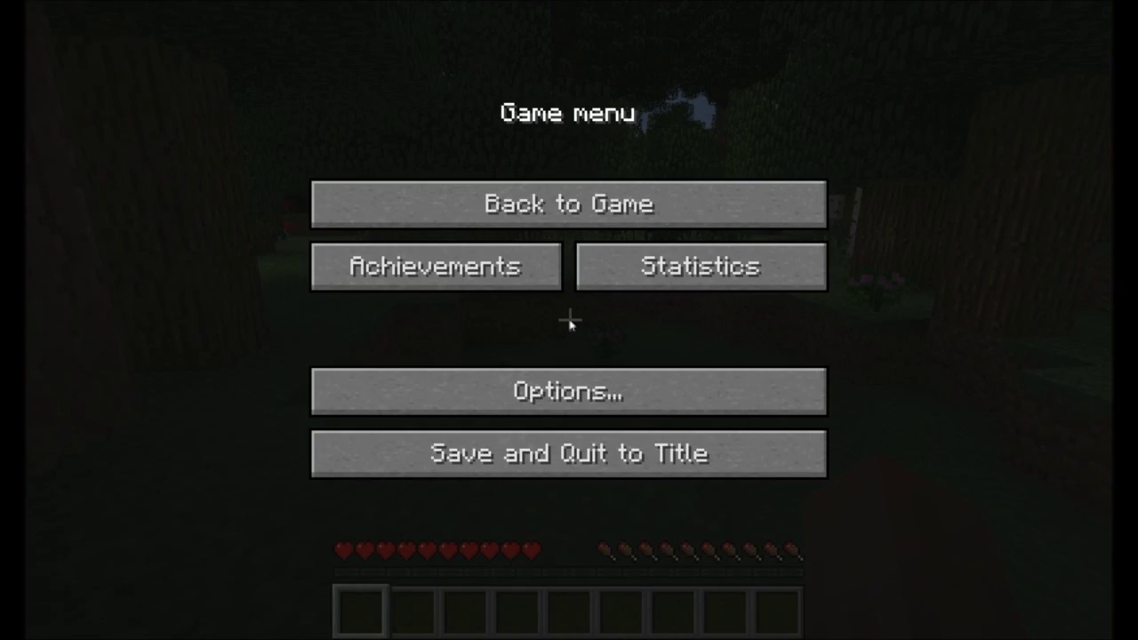